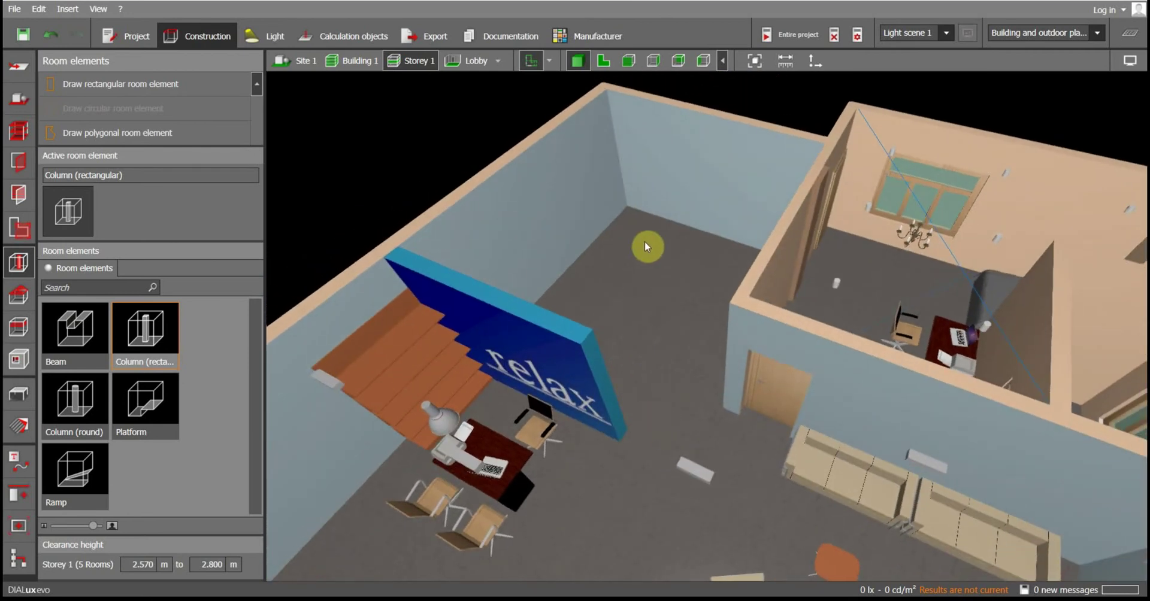
# Inspect the empty area behind the relax wall and check the storey height in the properties of Storey 1
pyautogui.moveTo(641, 244); pyautogui.dragTo(623, 221)
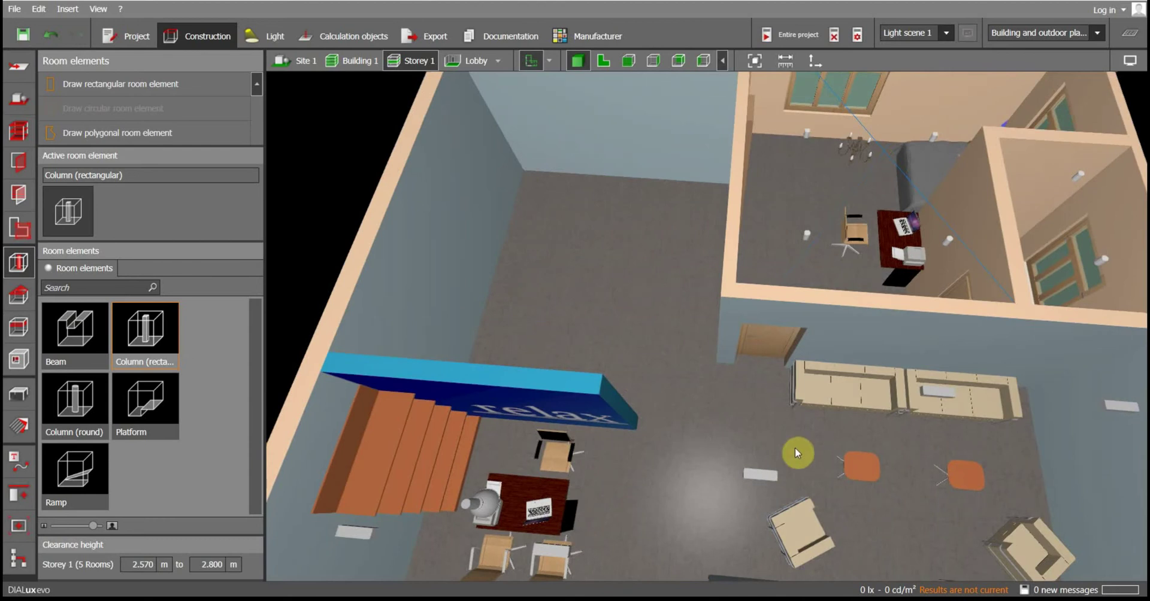
pyautogui.scroll(-3, 734, 471)
pyautogui.scroll(-3, 736, 523)
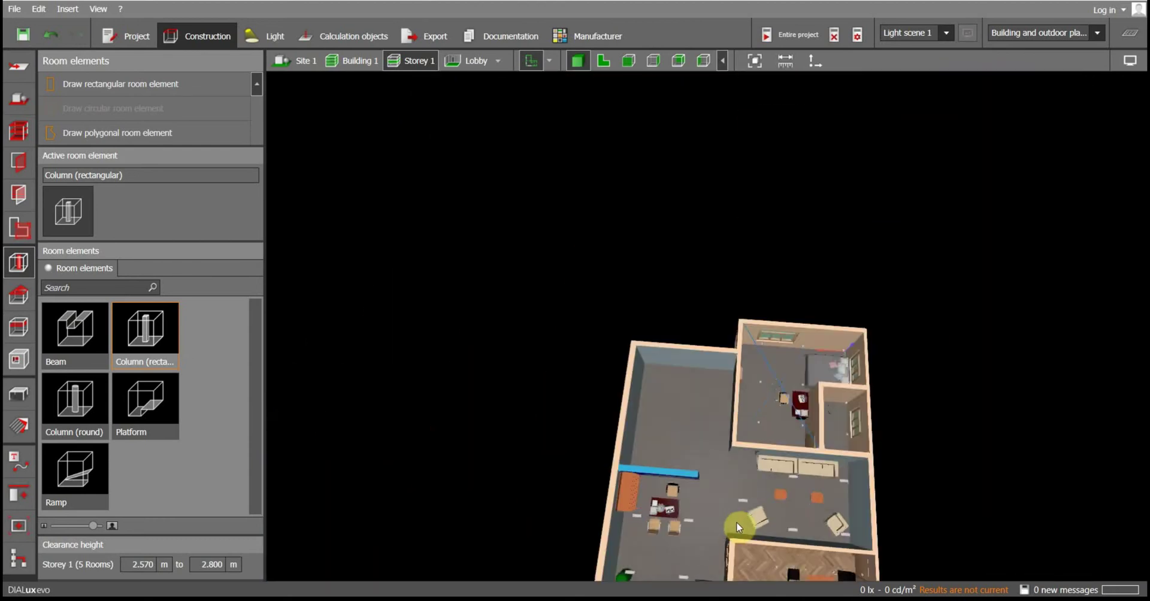
pyautogui.scroll(5, 688, 419)
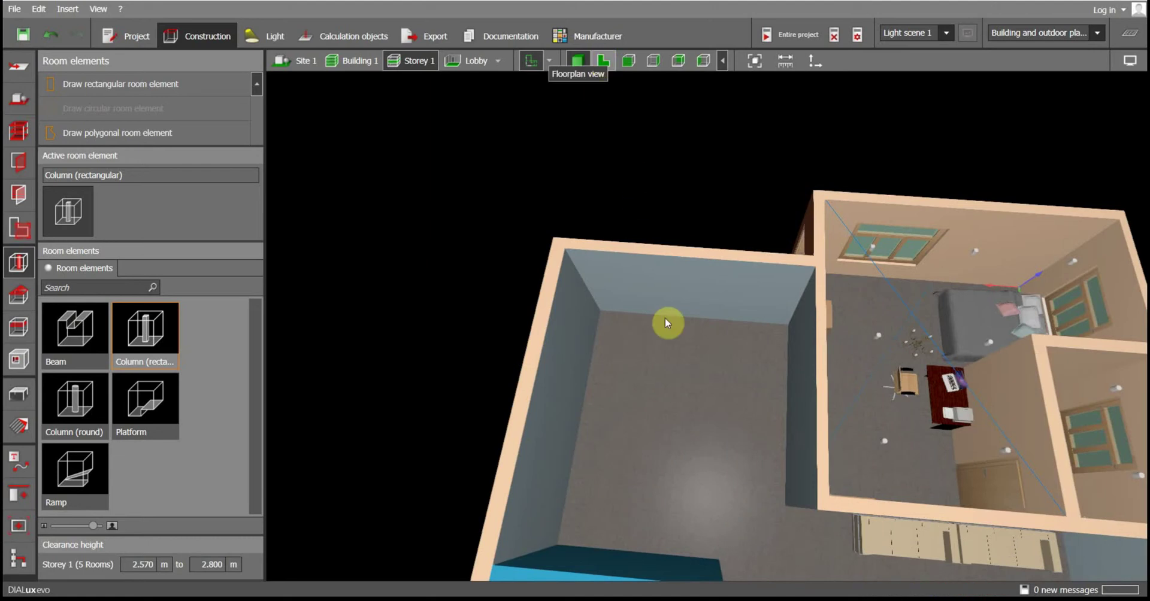
pyautogui.moveTo(681, 397); pyautogui.dragTo(650, 288, button='right')
pyautogui.click(20, 129)
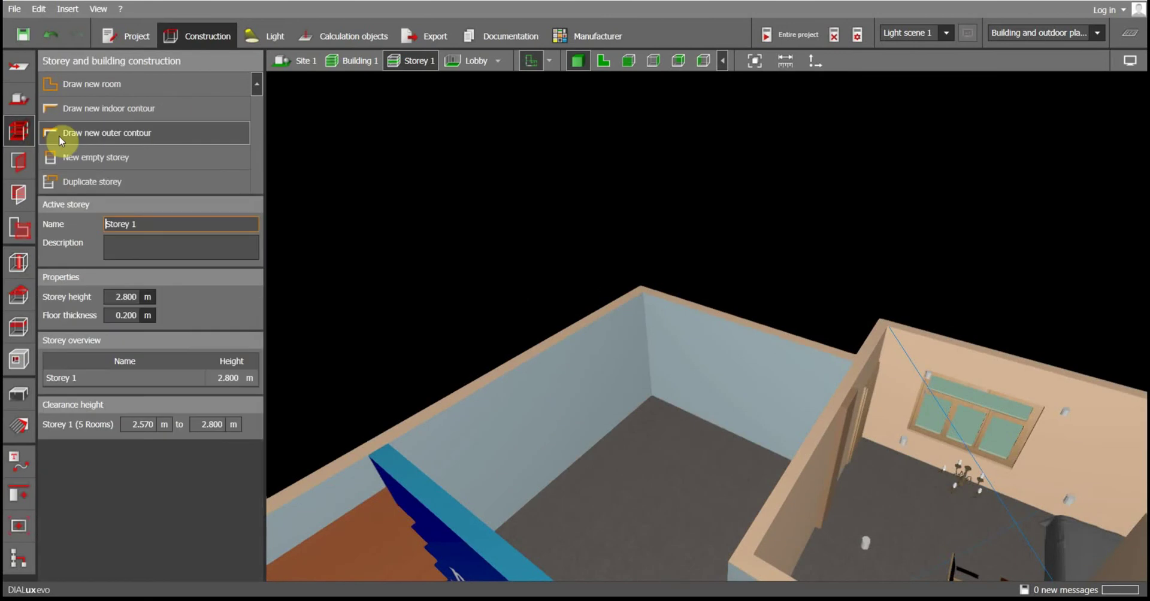
pyautogui.click(140, 297)
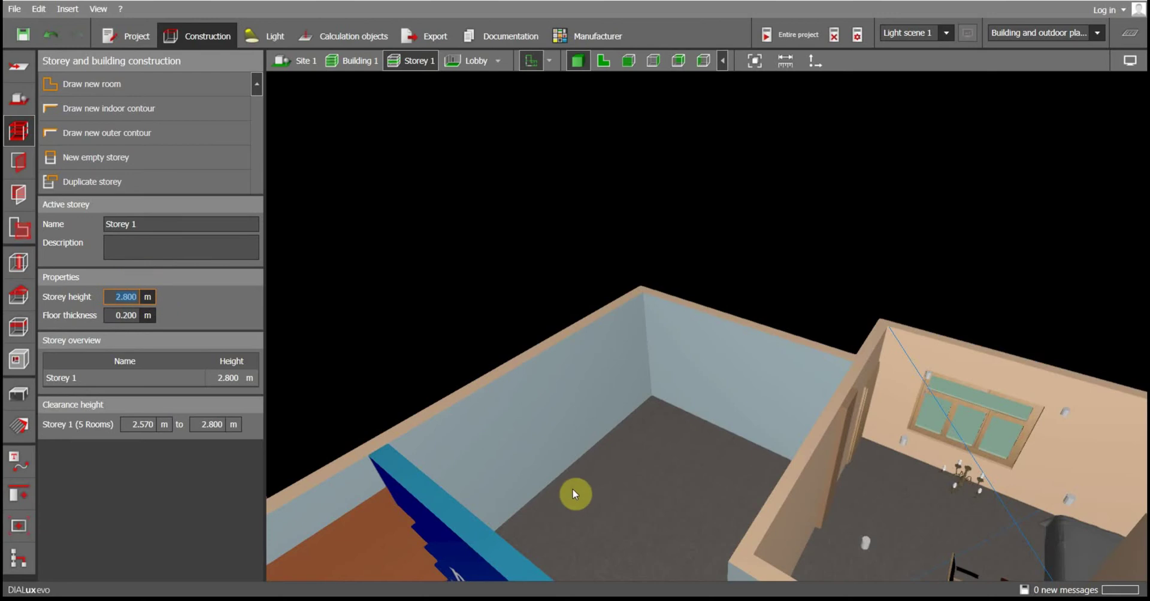
pyautogui.moveTo(598, 508); pyautogui.dragTo(621, 498)
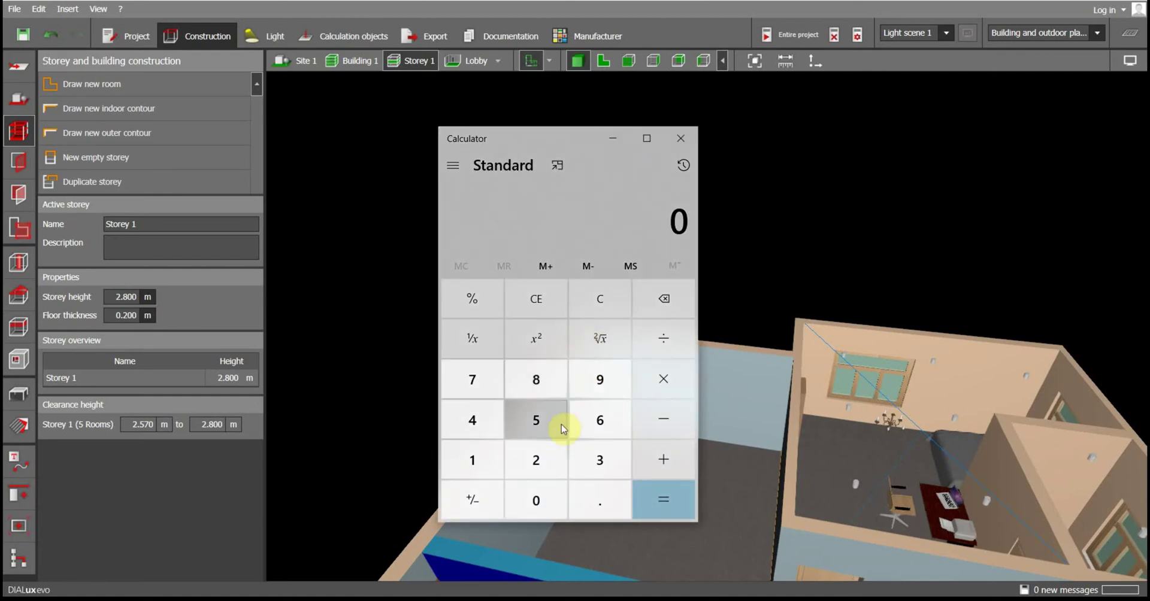
# Calculate 2.8 ÷ 0.2 in the Calculator, then close it
pyautogui.click(530, 465)
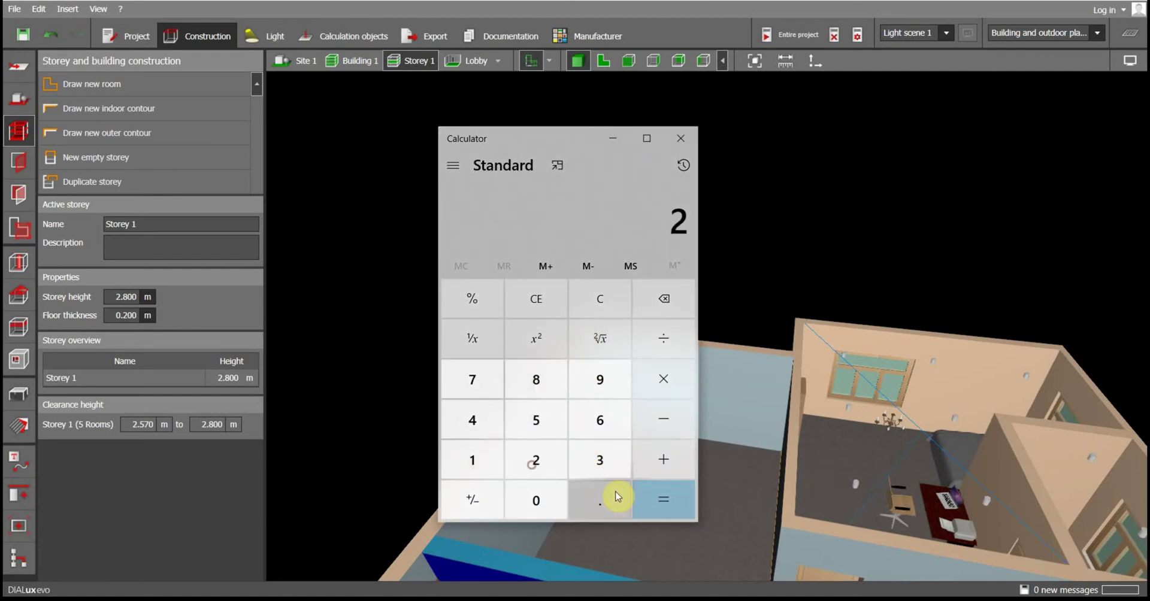
pyautogui.click(605, 497)
pyautogui.click(536, 384)
pyautogui.click(655, 357)
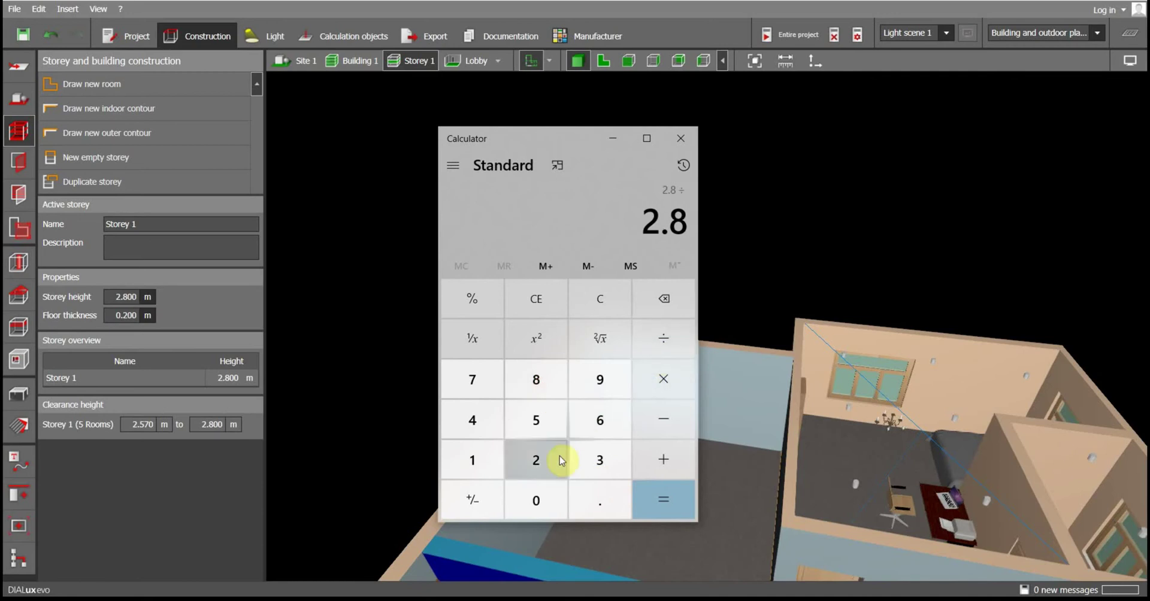
pyautogui.click(584, 494)
pyautogui.click(548, 464)
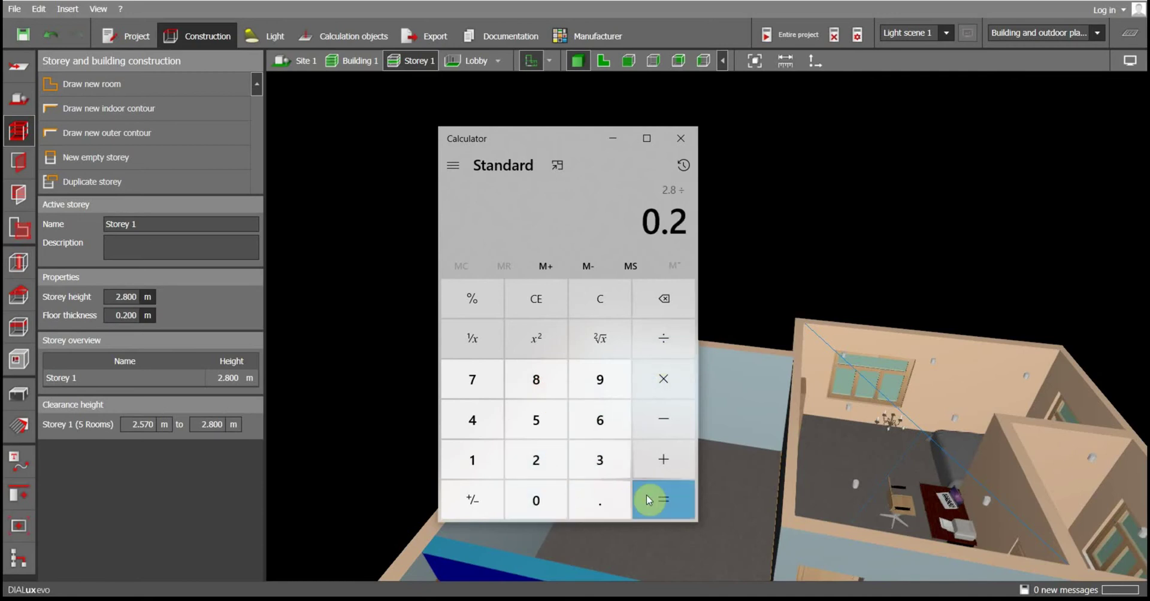
pyautogui.click(653, 497)
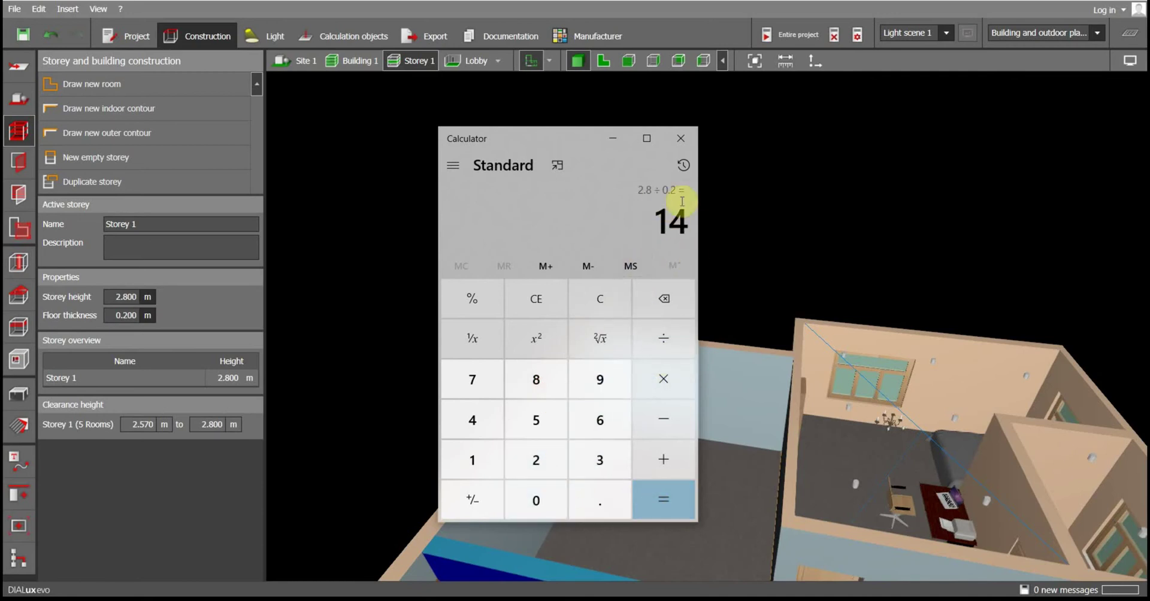
pyautogui.click(680, 139)
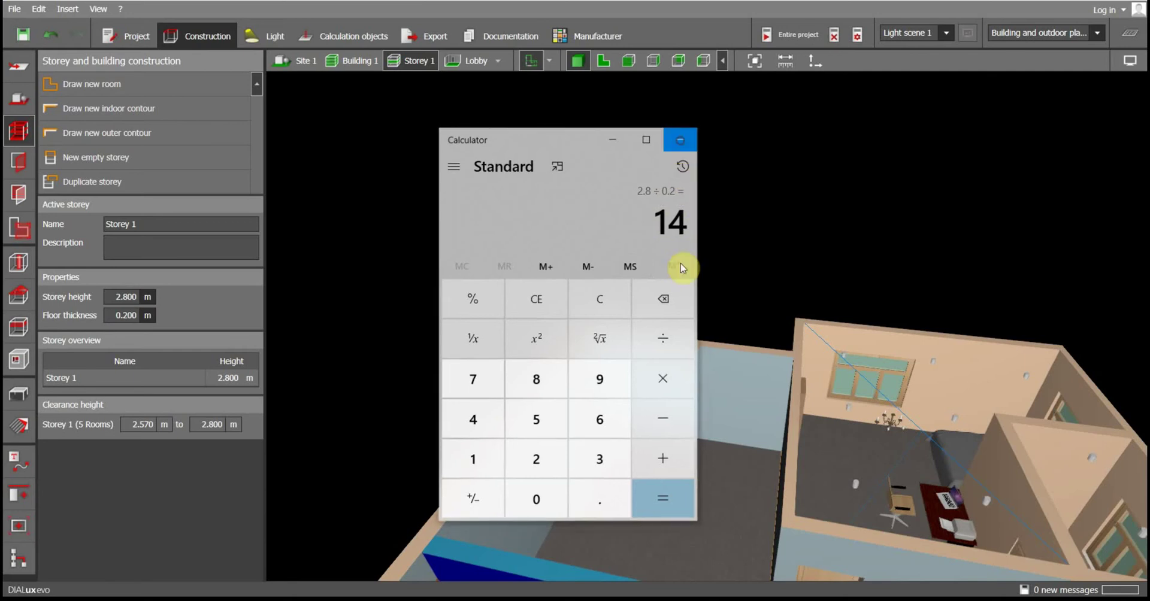
# Isolate the Lobby, inspect the area behind the relax wall, and show the room in the side elevation along its Y axis
pyautogui.moveTo(683, 431); pyautogui.dragTo(537, 91)
pyautogui.click(486, 67)
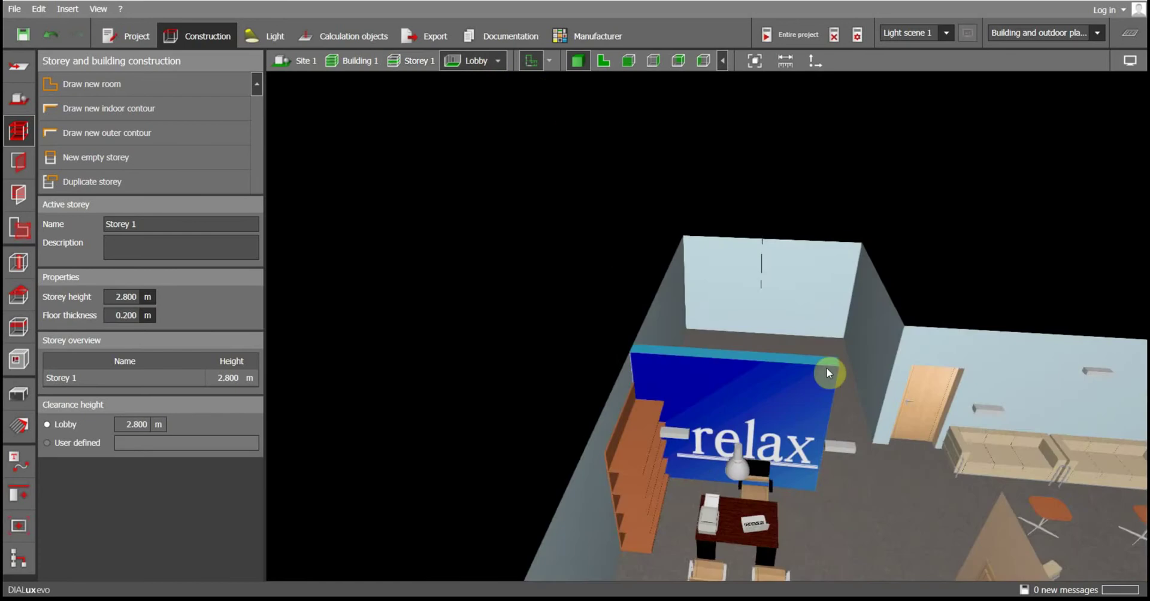
pyautogui.moveTo(828, 369); pyautogui.dragTo(1035, 495)
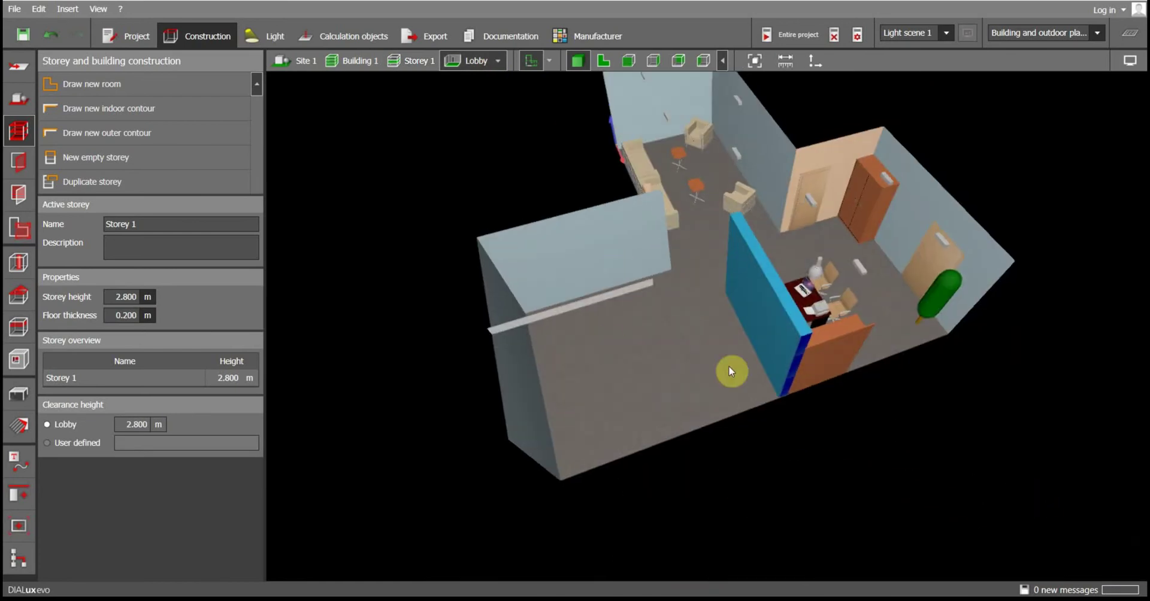
pyautogui.moveTo(635, 338); pyautogui.dragTo(629, 327)
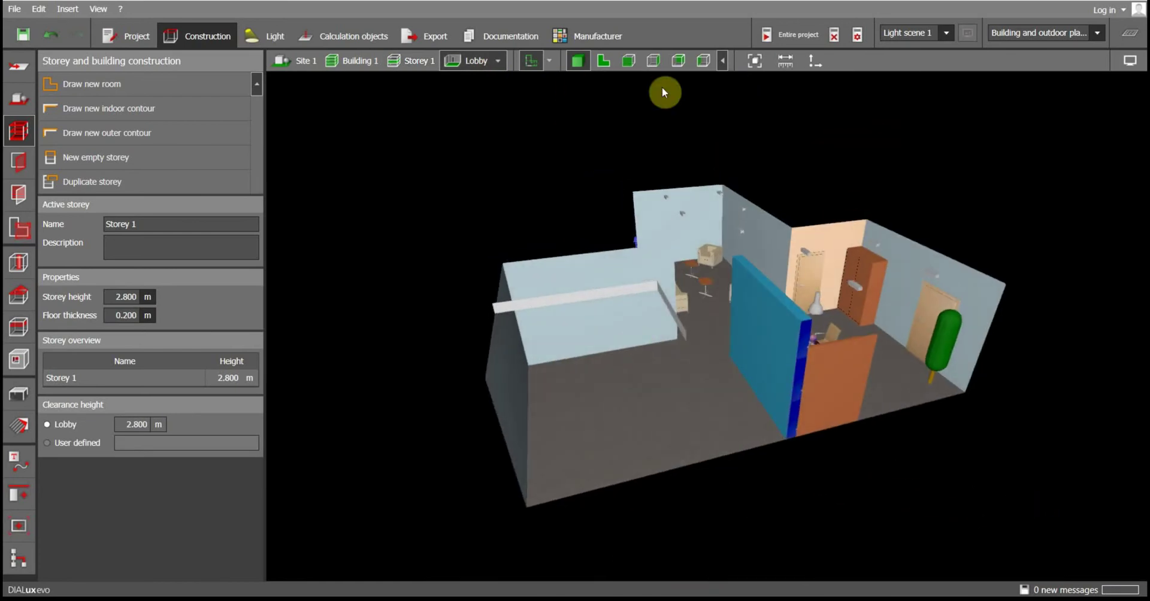
pyautogui.moveTo(645, 86); pyautogui.dragTo(569, 360)
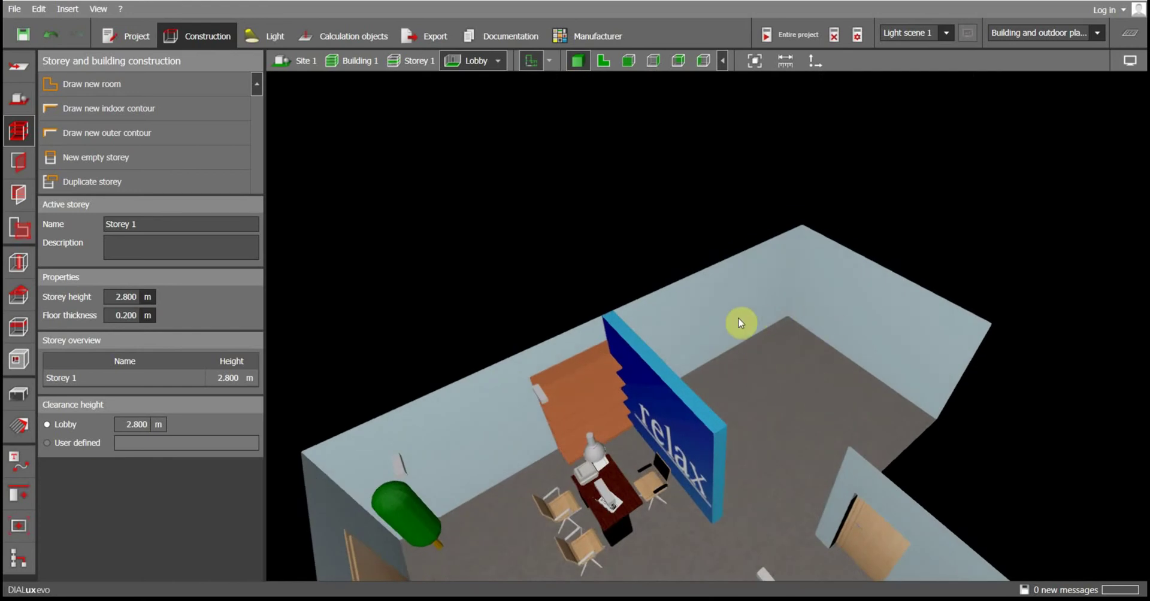
pyautogui.click(674, 62)
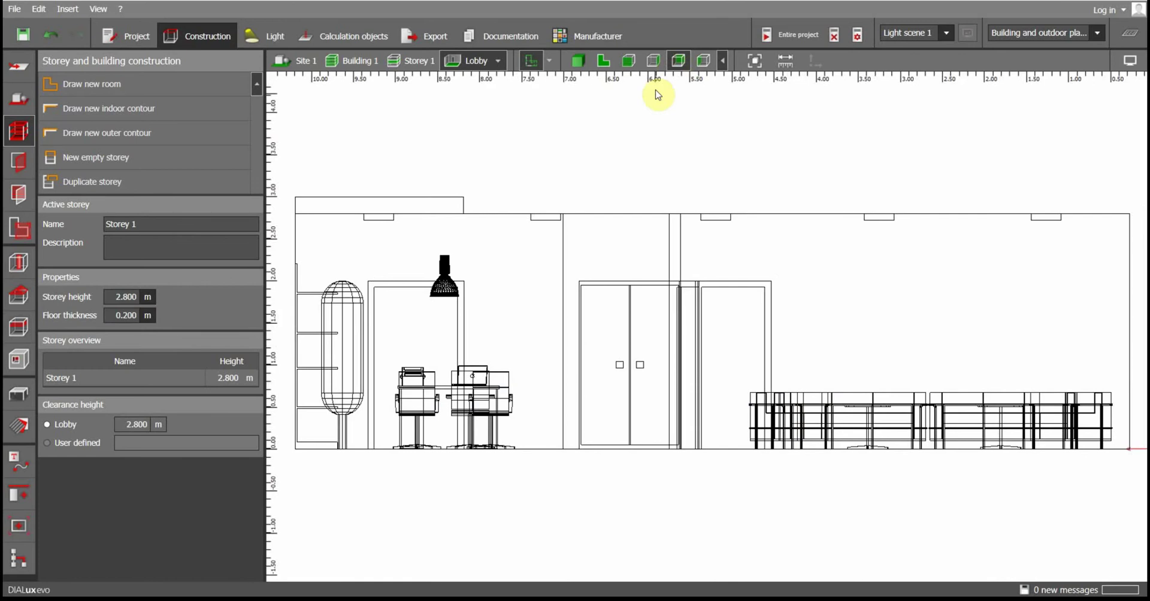
pyautogui.click(655, 64)
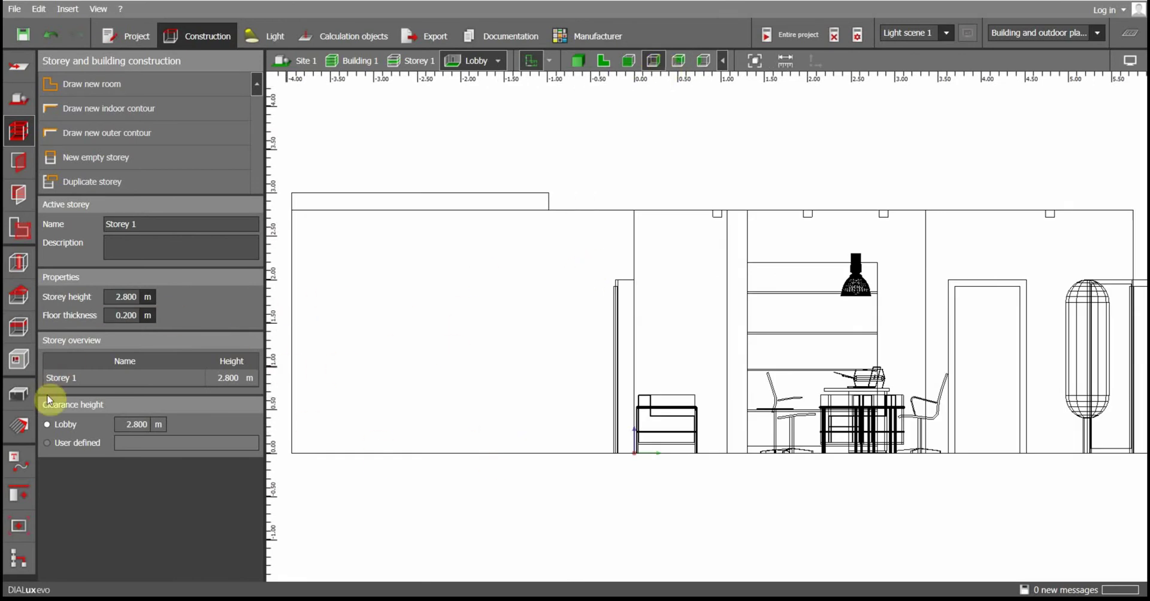
# Draw a reference grid about 3.64 m long and 2.78 m wide, starting at the floor corner of the Lobby's end wall
pyautogui.click(24, 465)
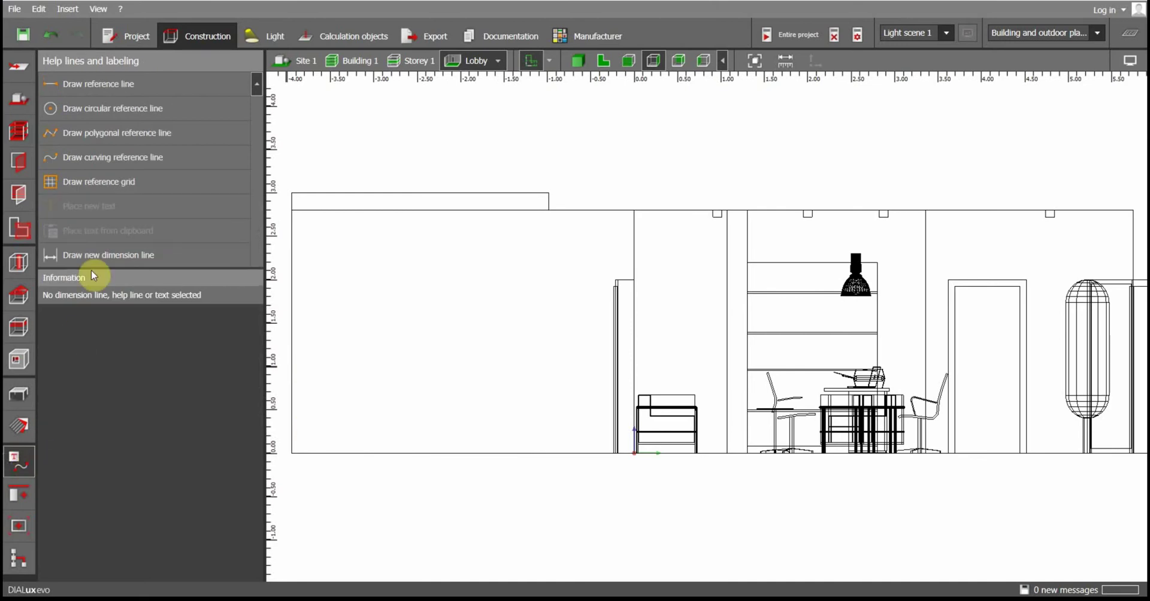
pyautogui.click(114, 189)
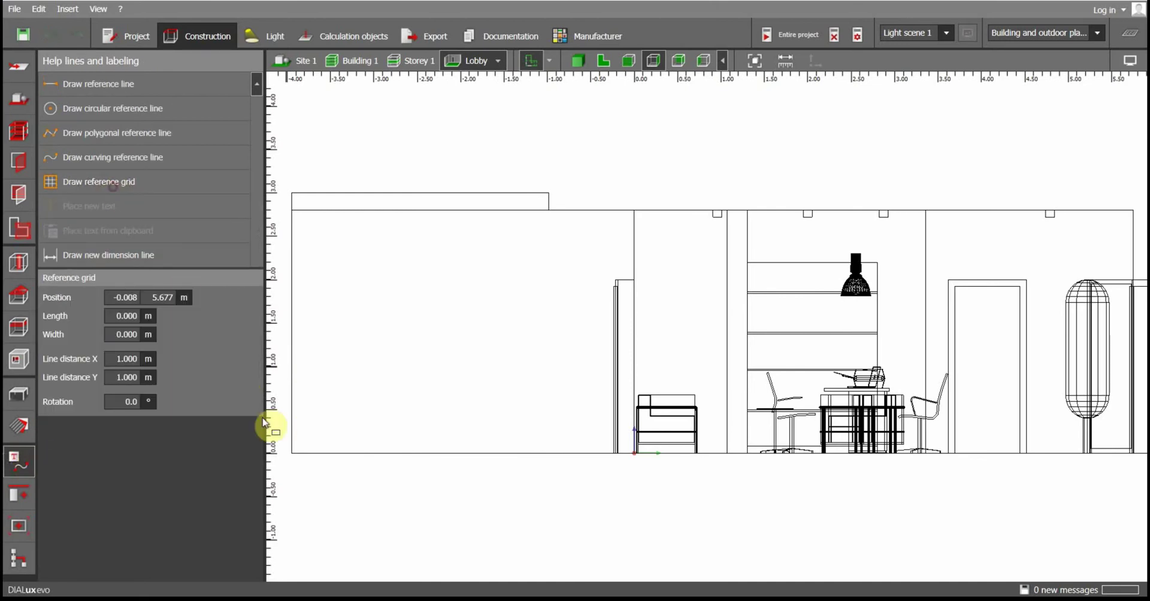
pyautogui.click(292, 454)
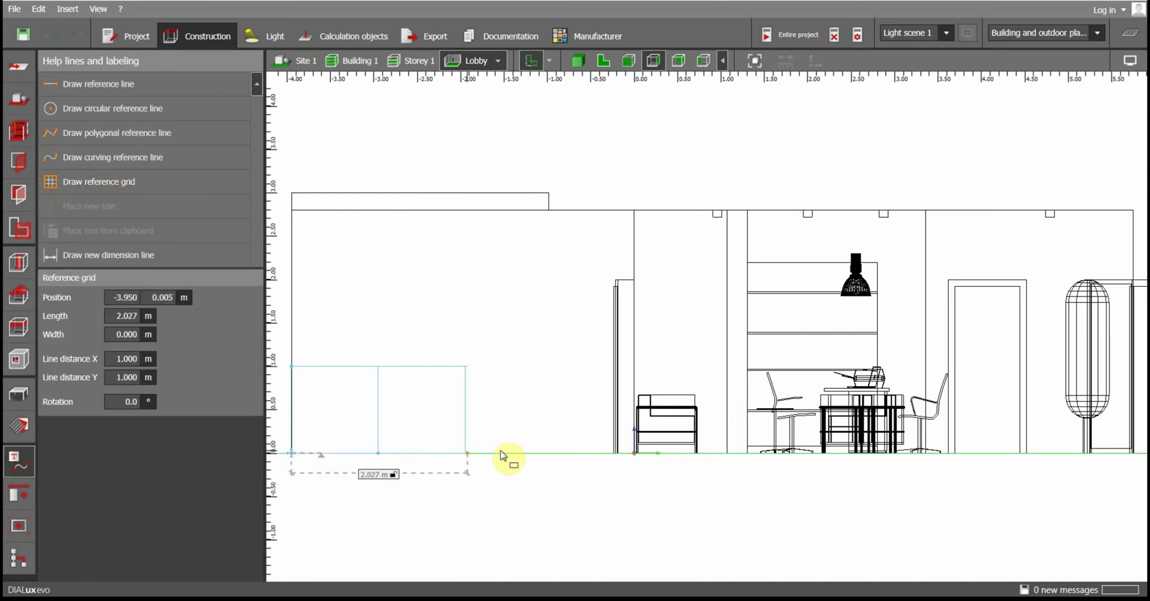
pyautogui.click(608, 453)
pyautogui.click(597, 216)
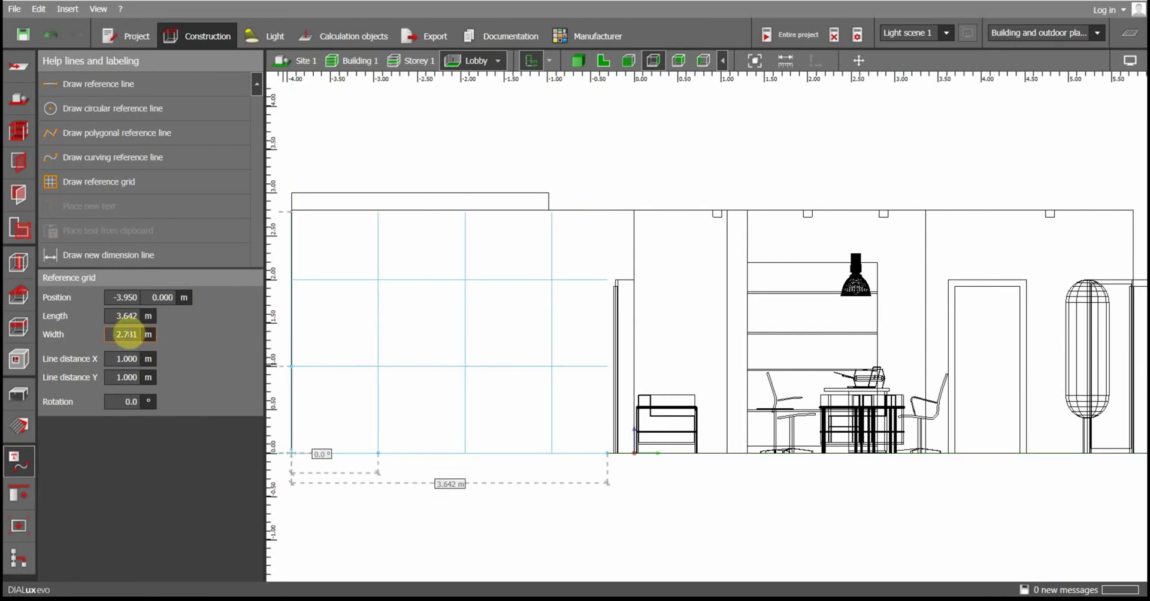
# Set the reference grid's width to 2.8 m, with line distances of 0.3 m in X and 0.2 m in Y, and deselect it
pyautogui.click(127, 339)
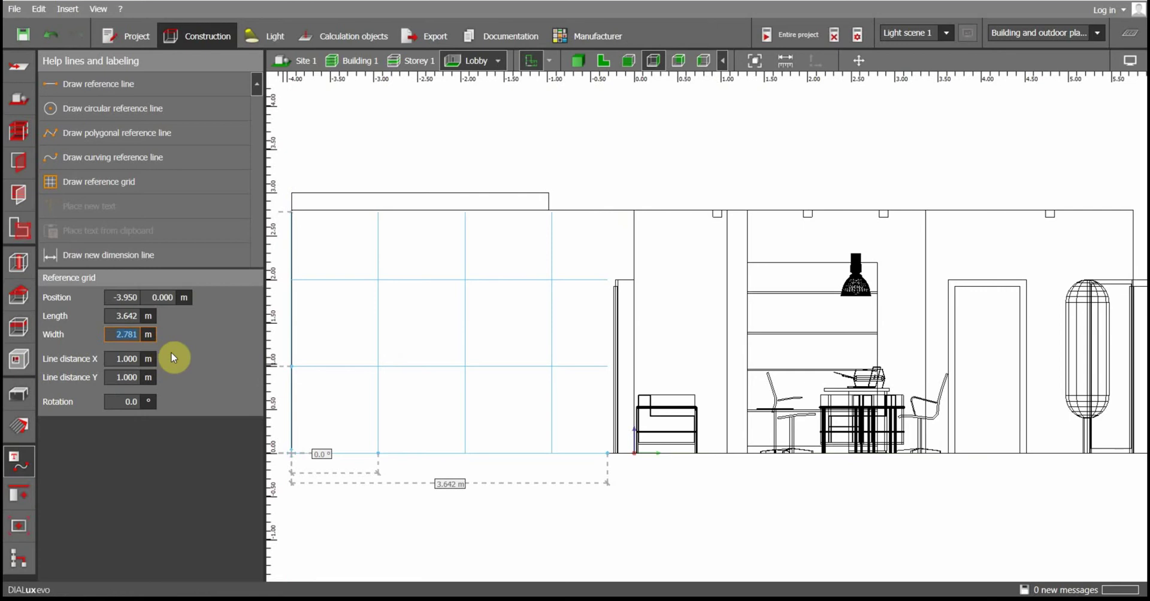
pyautogui.write('2.8')
pyautogui.press('Return')
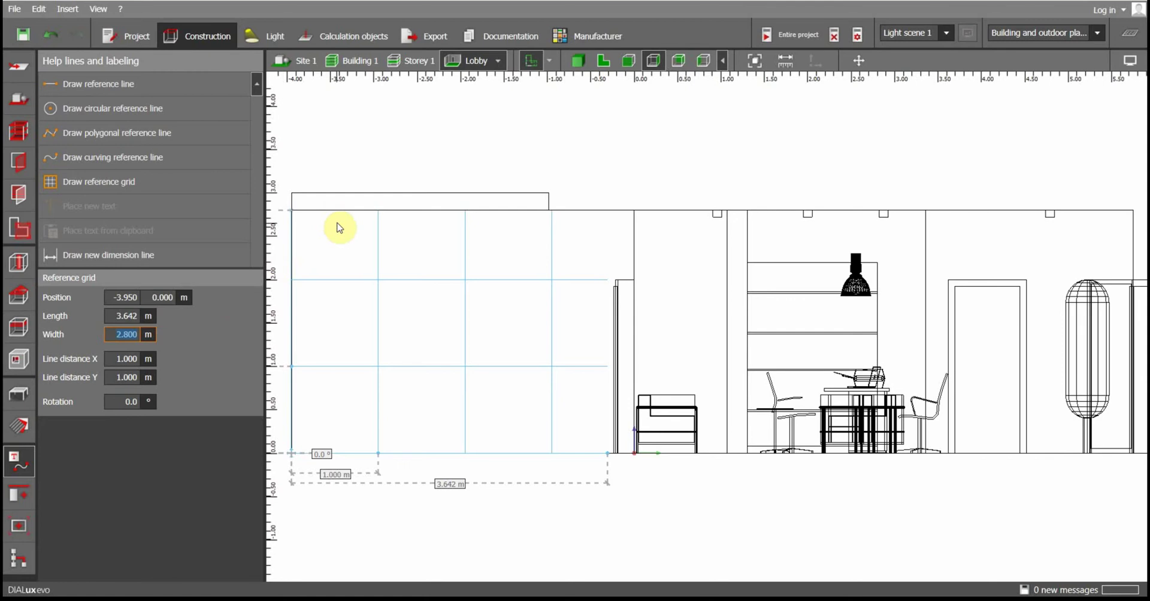
pyautogui.click(132, 358)
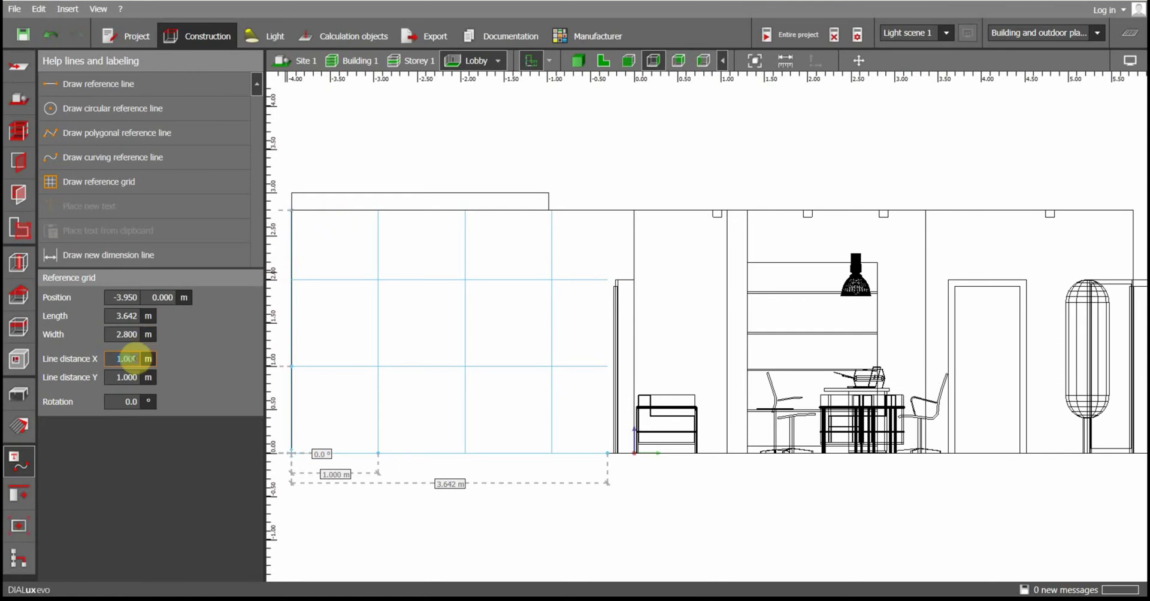
pyautogui.doubleClick(131, 358)
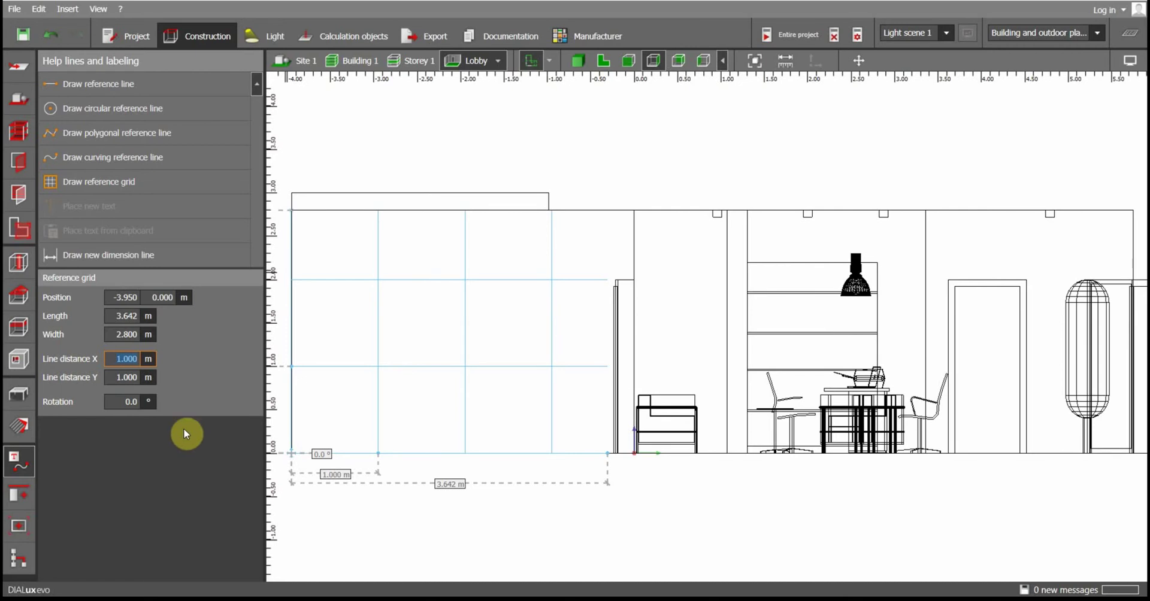
pyautogui.write('0.3')
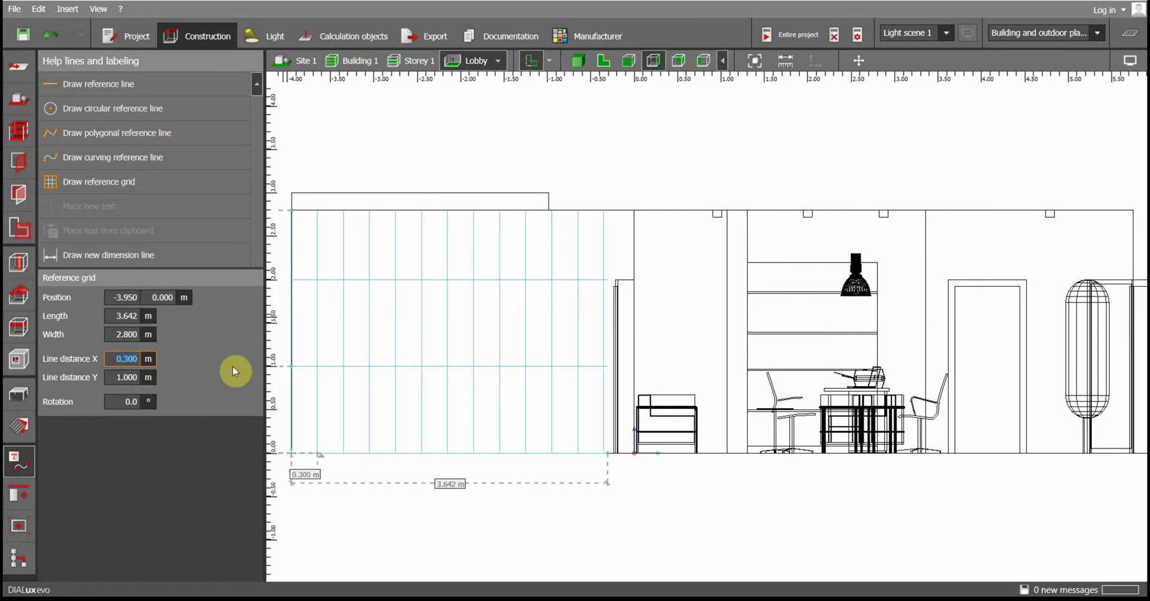
pyautogui.click(123, 377)
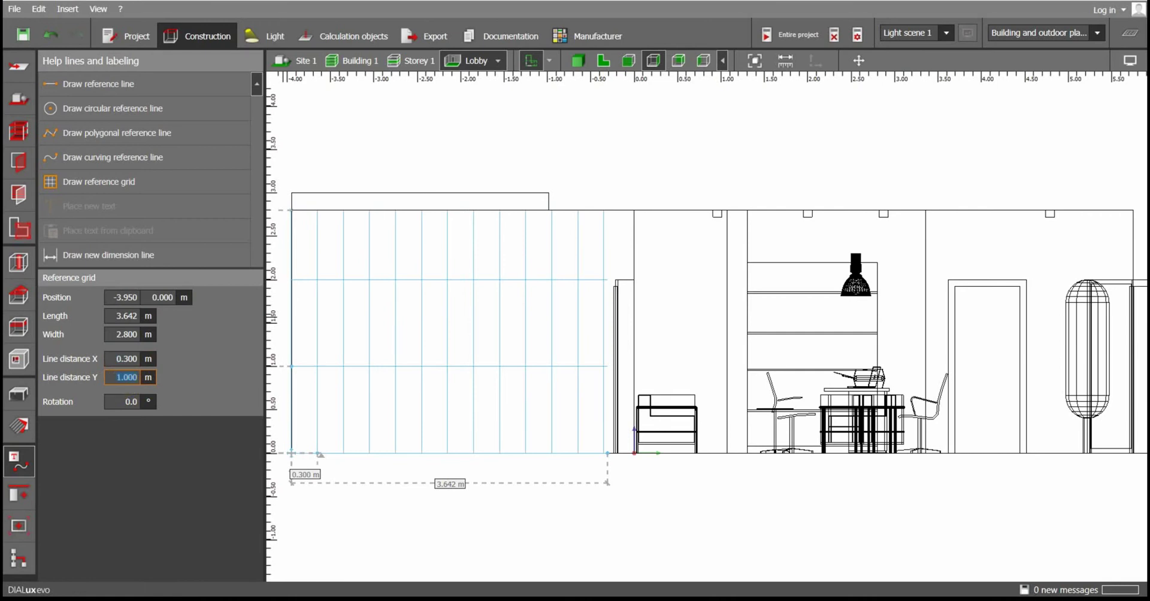
pyautogui.press('Return')
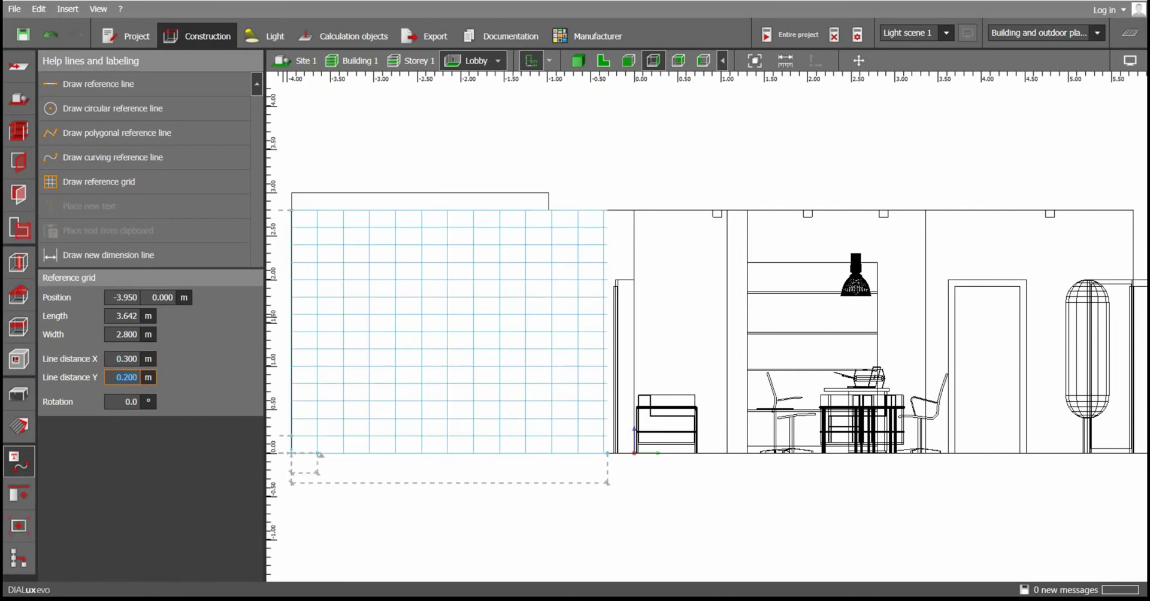
pyautogui.scroll(3, 347, 479)
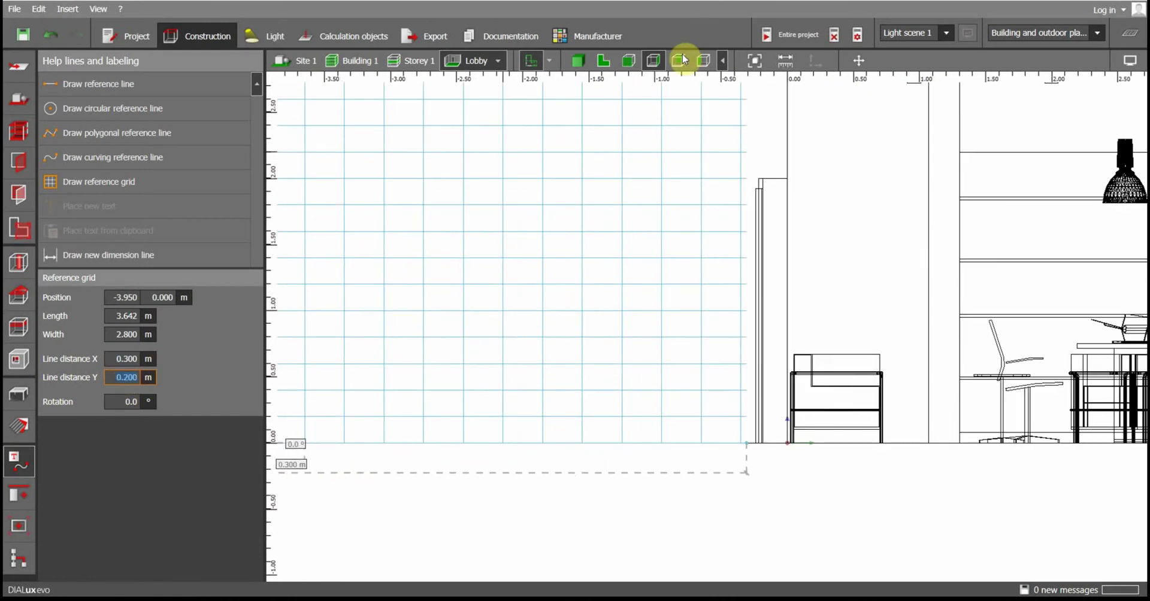
pyautogui.click(756, 61)
pyautogui.scroll(5, 292, 458)
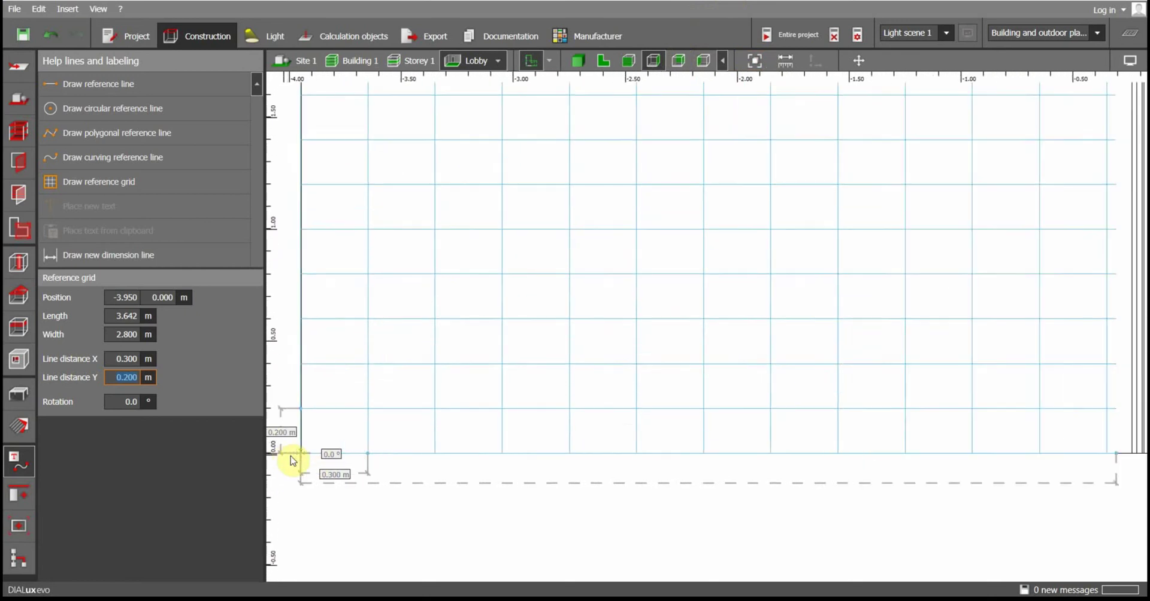
pyautogui.click(338, 529)
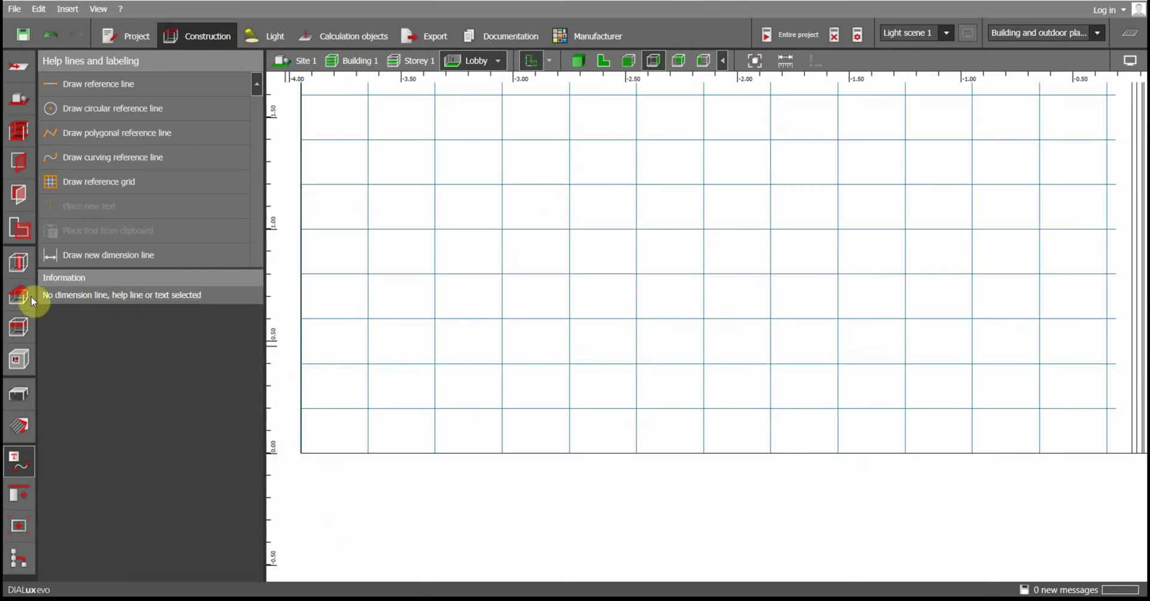
pyautogui.click(21, 371)
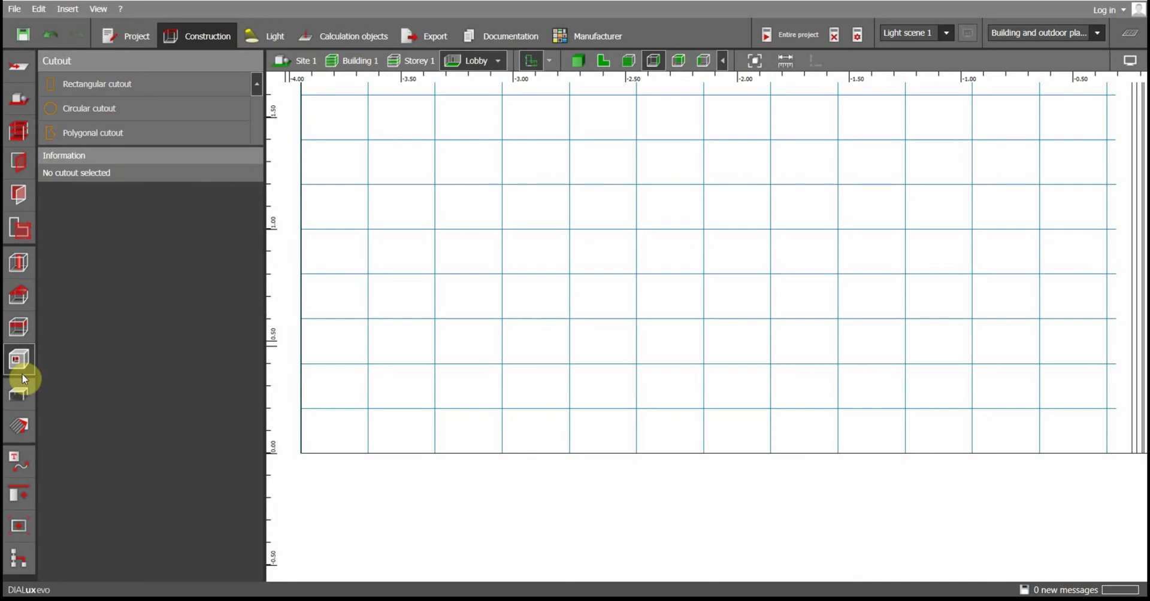
pyautogui.click(16, 398)
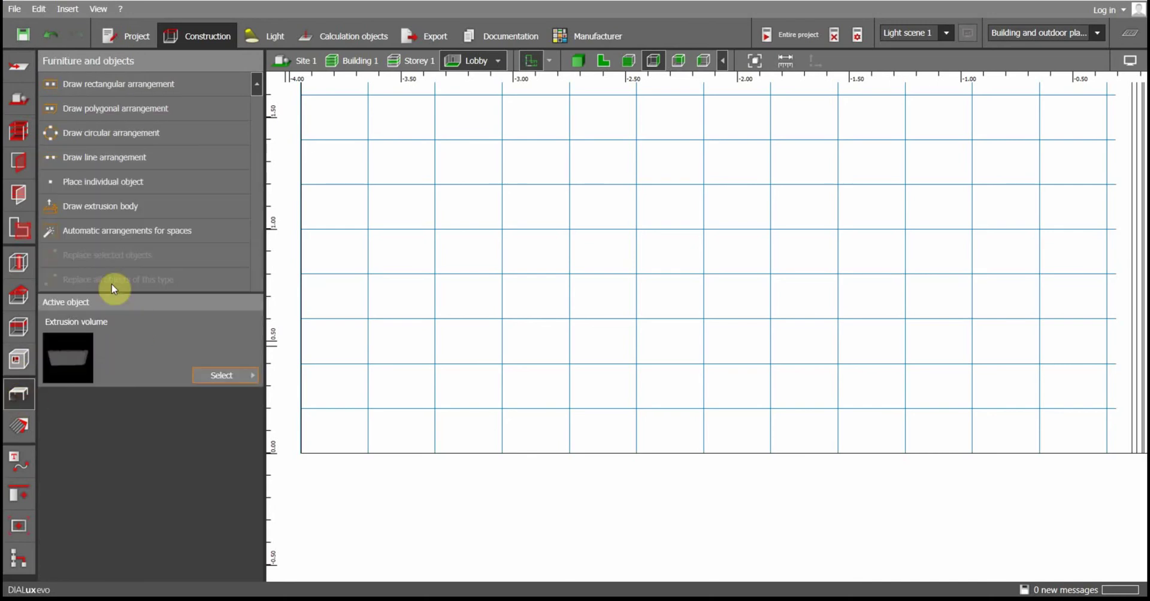
pyautogui.click(138, 205)
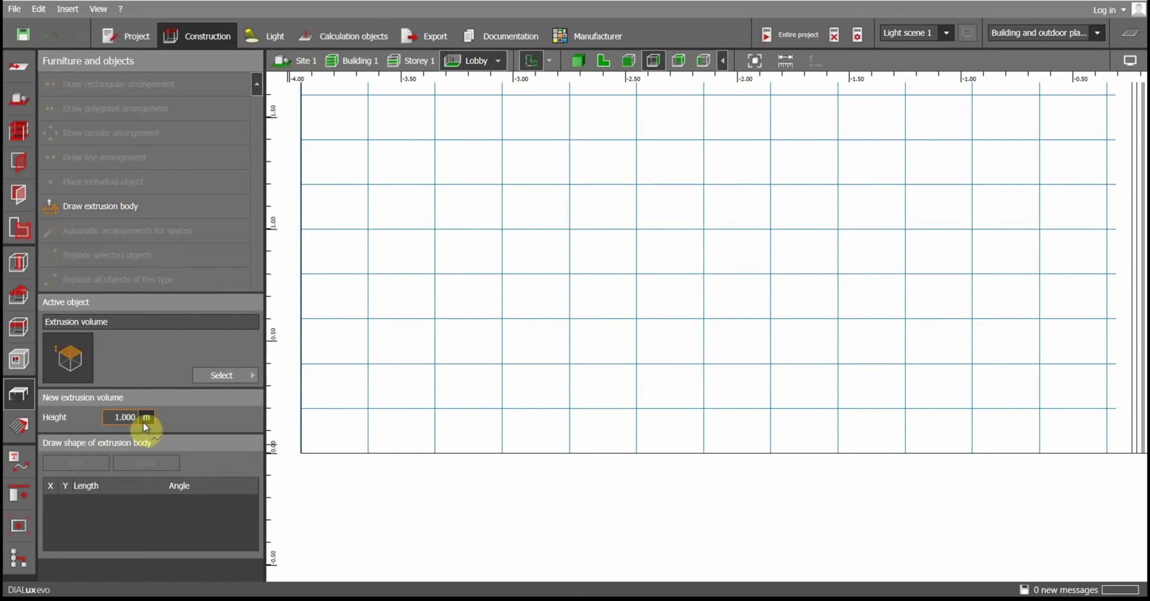
pyautogui.click(301, 456)
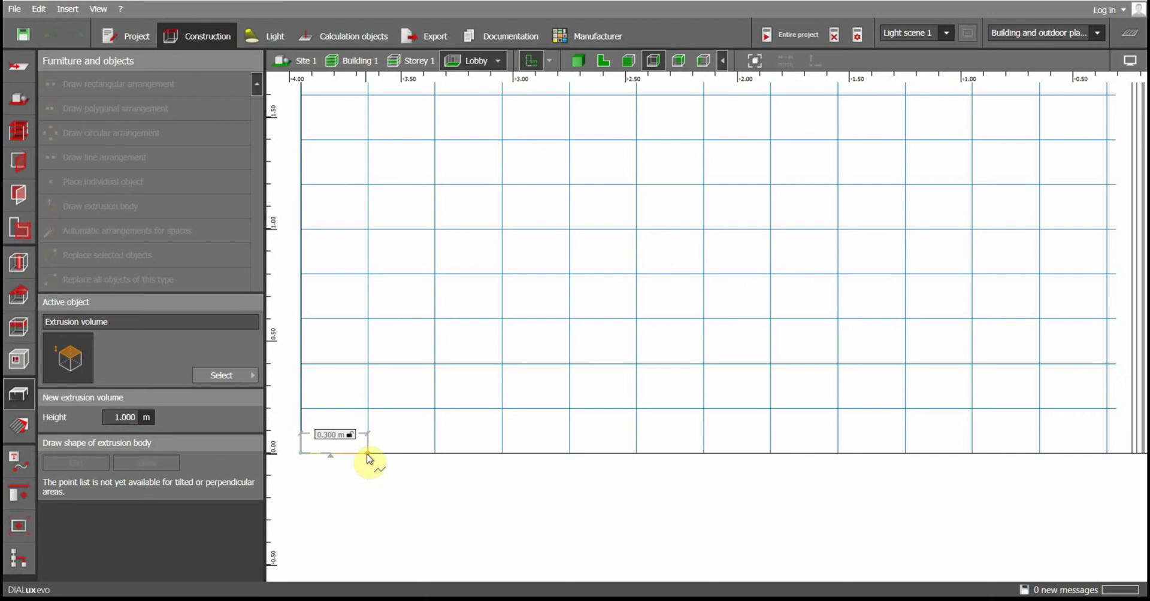
pyautogui.click(300, 408)
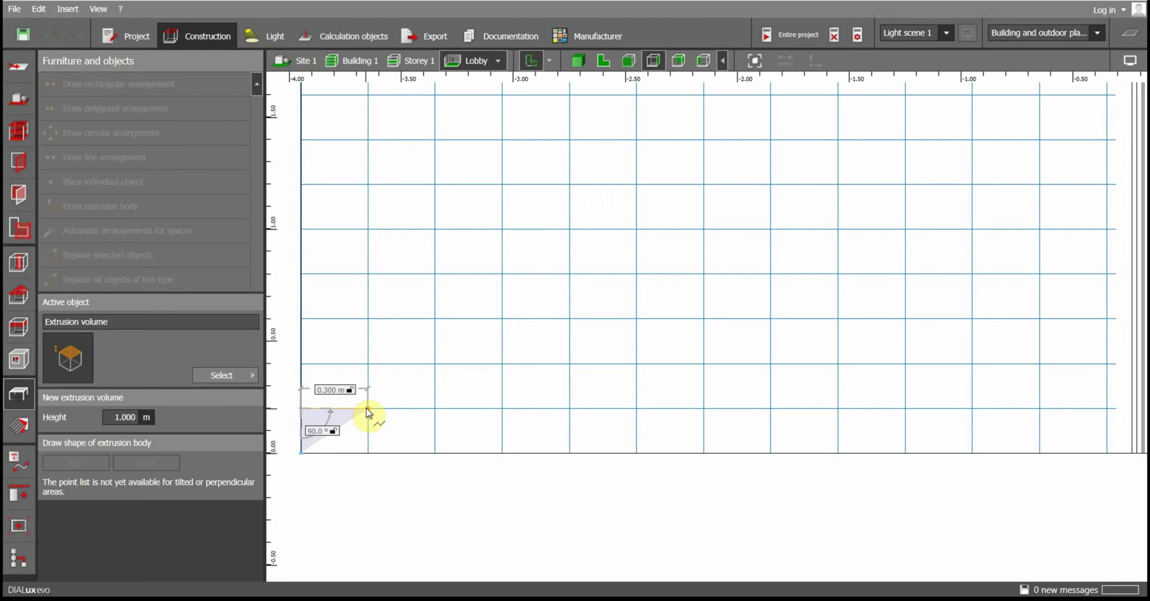
pyautogui.press('Escape')
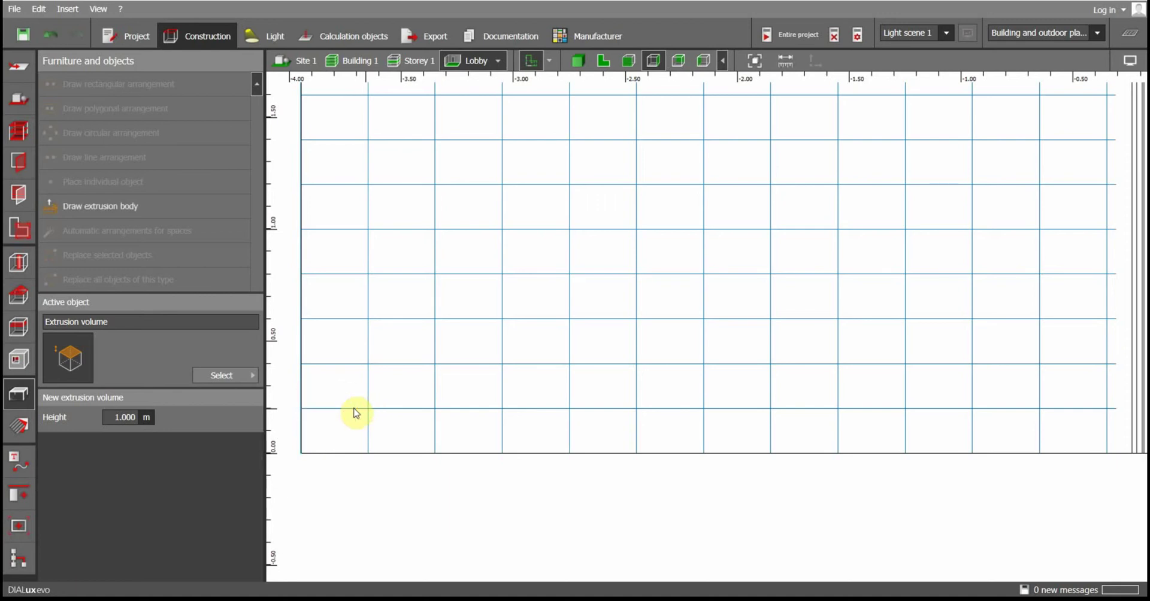
# Draw the stepped edge of a stair extrusion body on the reference grid: seven steps, 0.3 m deep and 0.2 m high, rising to the end wall
pyautogui.click(163, 207)
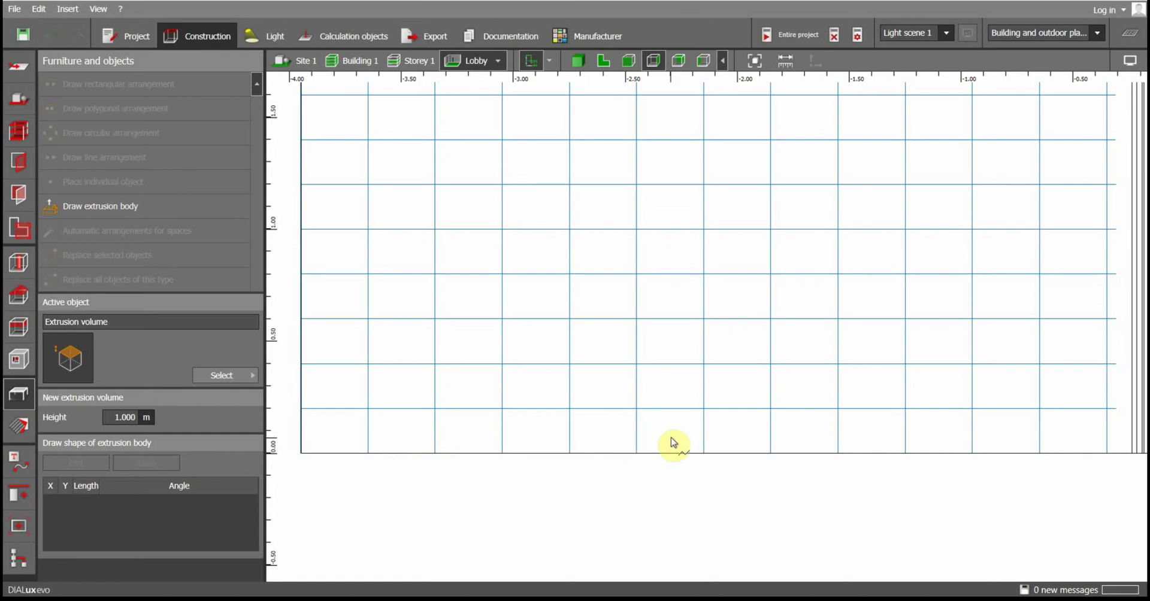
pyautogui.click(771, 455)
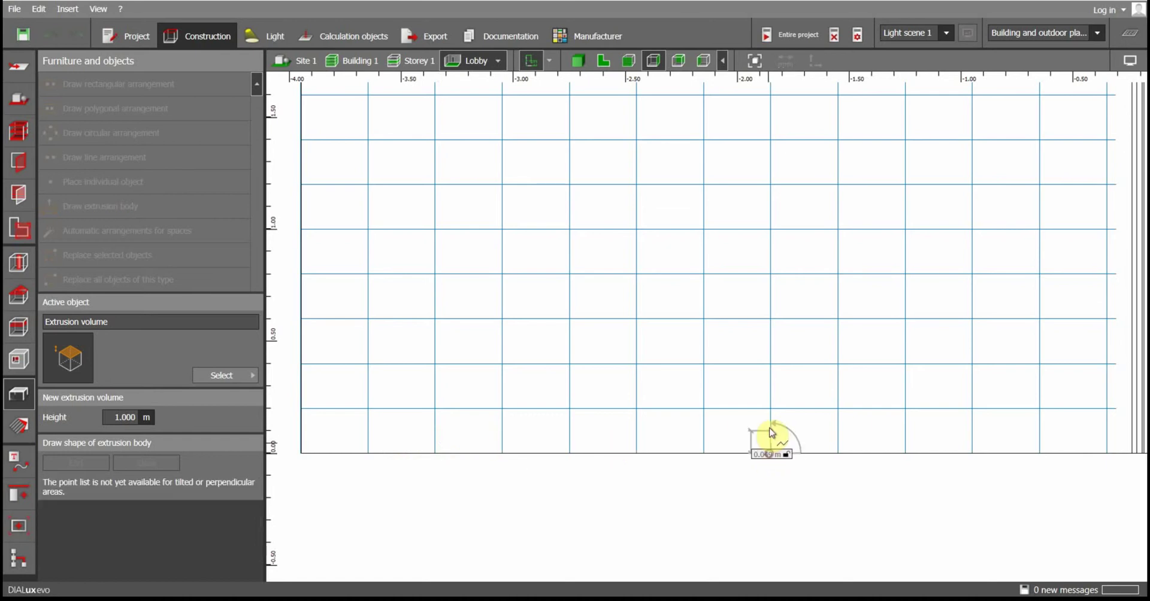
pyautogui.click(771, 410)
pyautogui.click(706, 410)
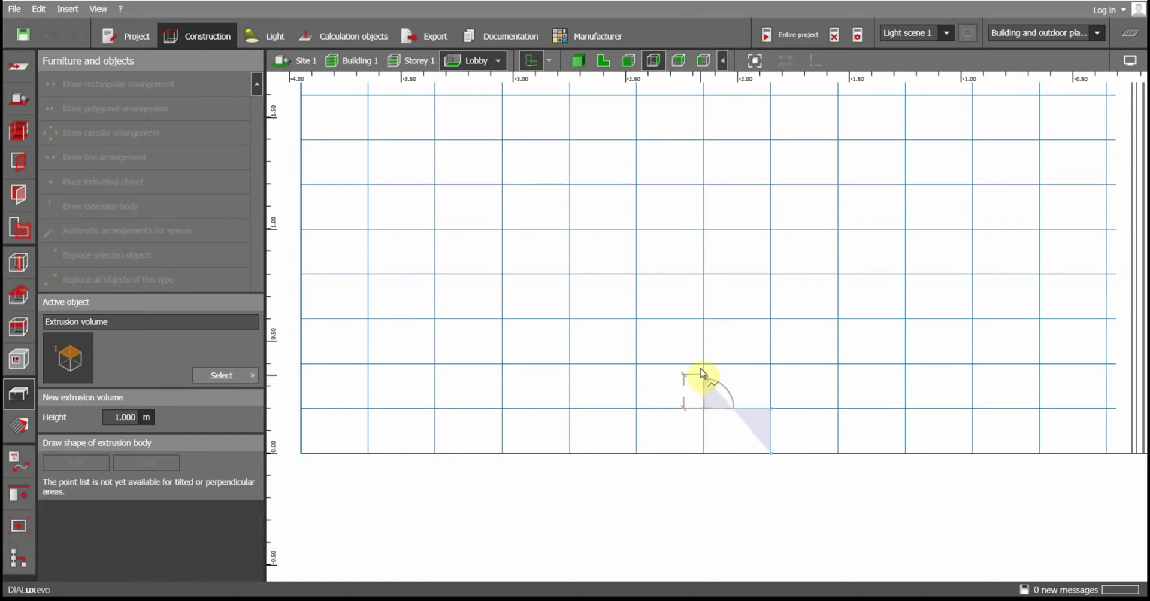
pyautogui.click(704, 365)
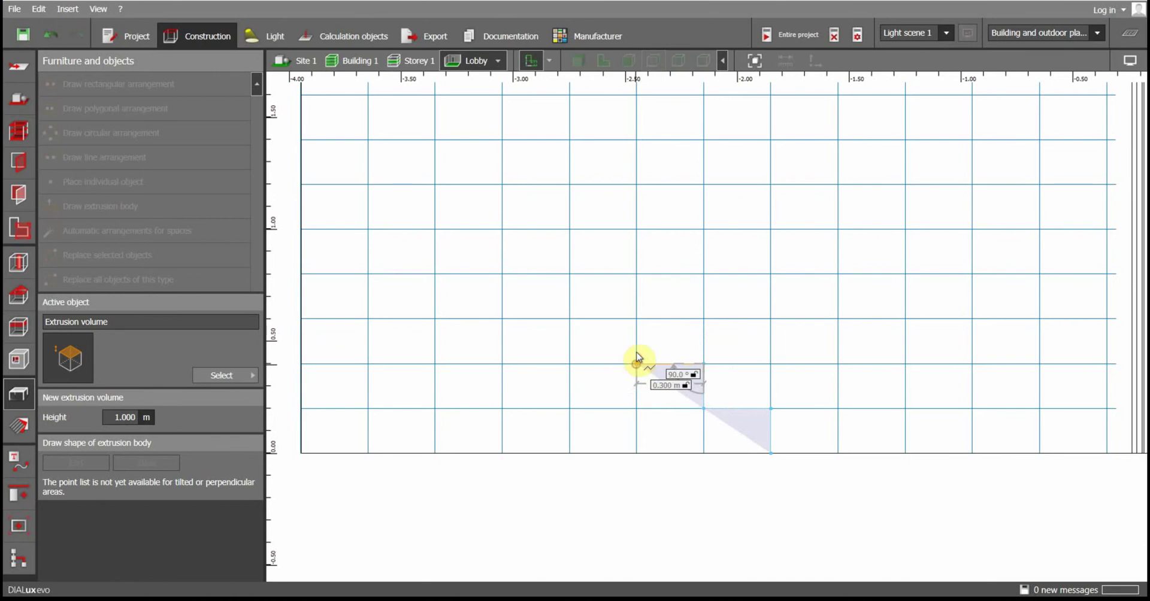
pyautogui.click(636, 364)
pyautogui.click(637, 322)
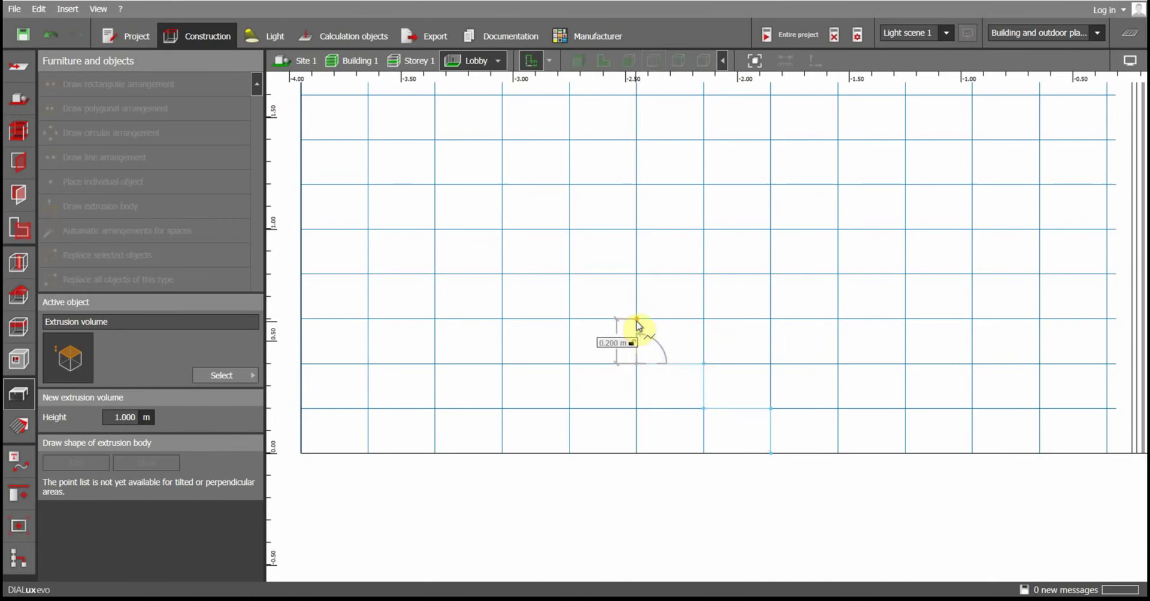
pyautogui.click(570, 319)
pyautogui.click(541, 279)
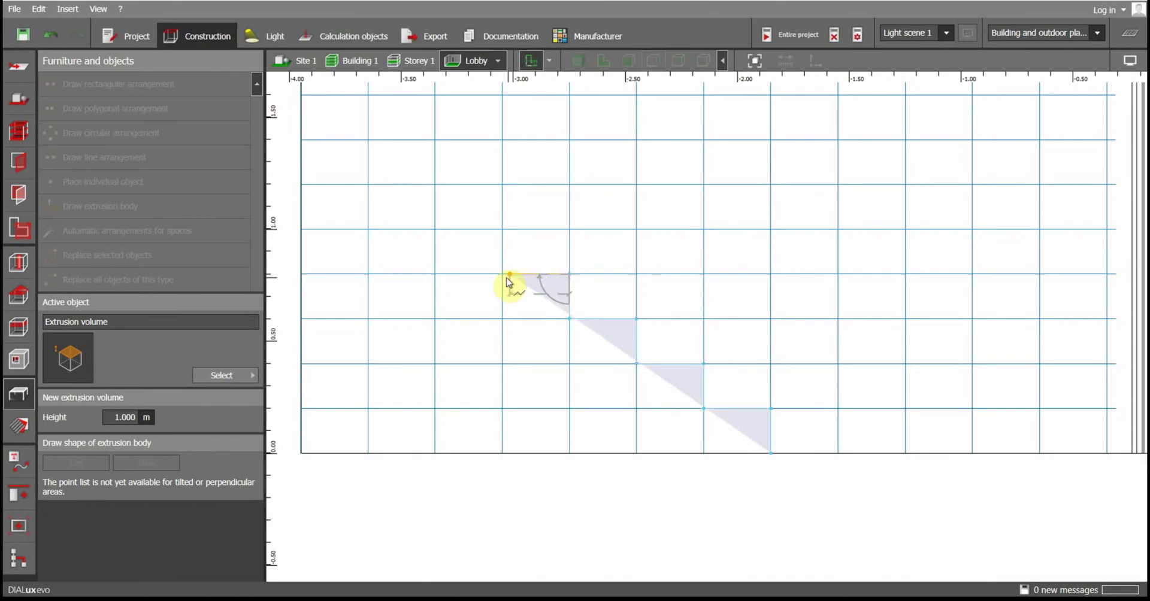
pyautogui.click(503, 276)
pyautogui.click(471, 236)
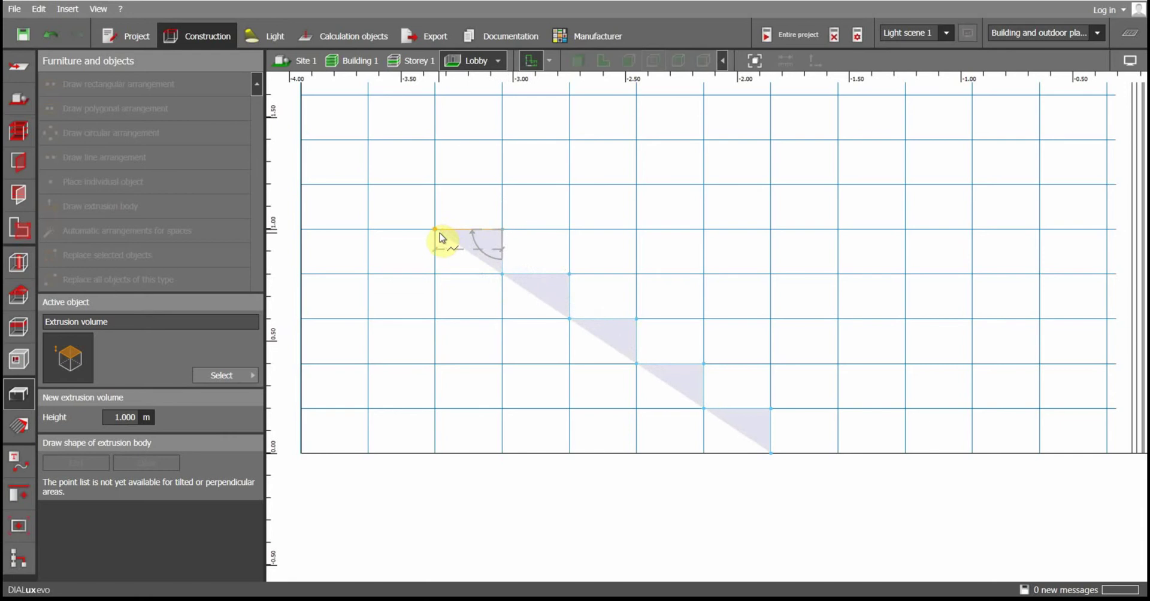
pyautogui.click(437, 224)
pyautogui.click(435, 187)
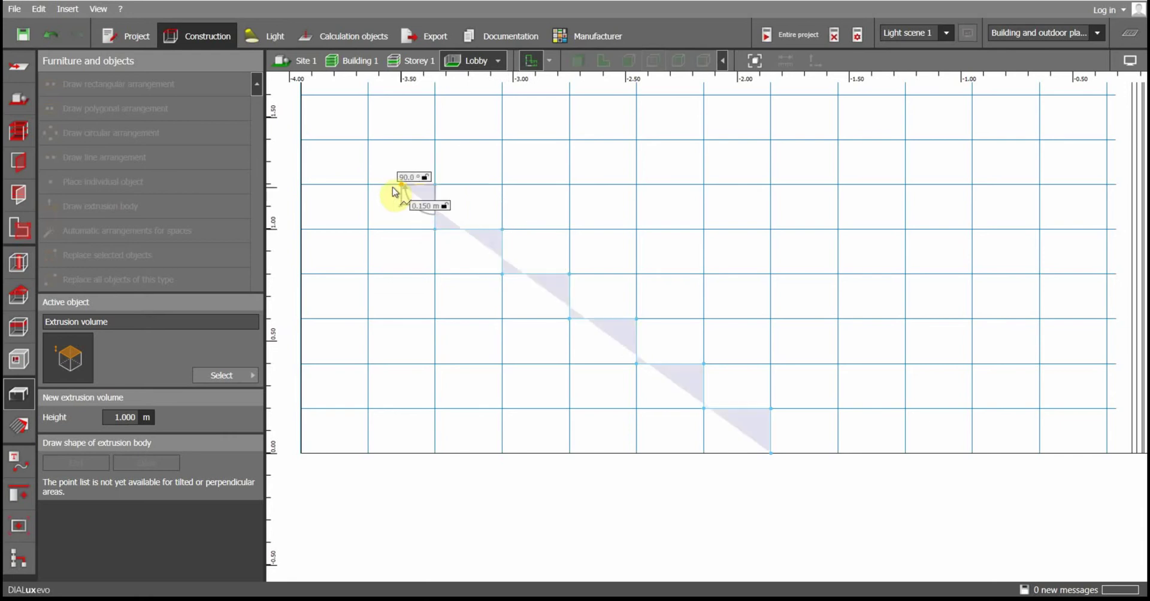
pyautogui.click(369, 186)
pyautogui.click(368, 142)
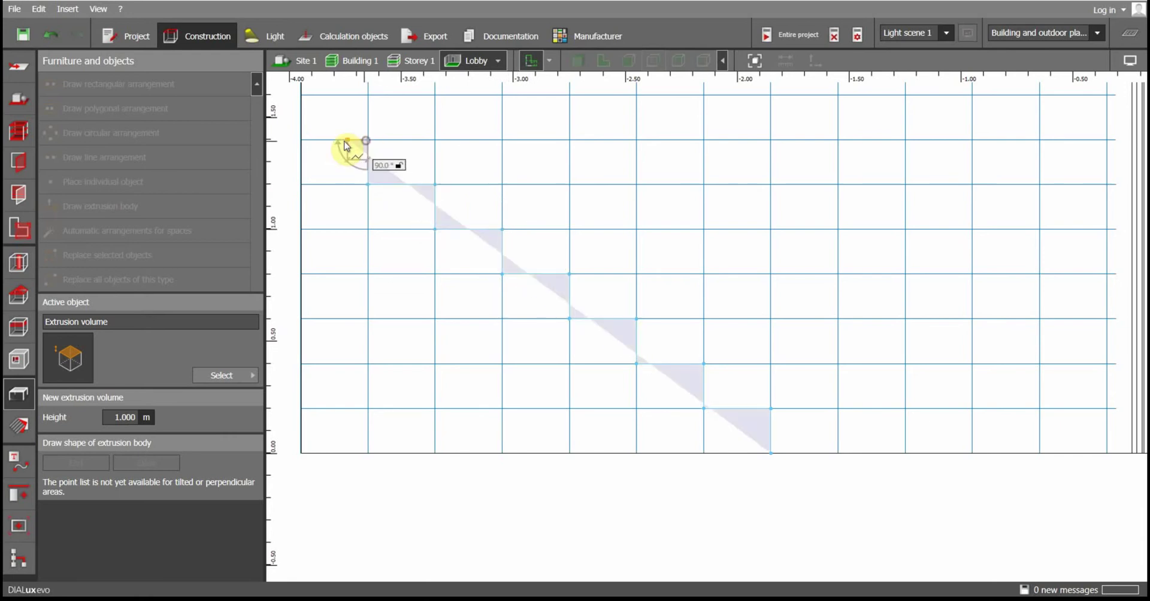
pyautogui.click(302, 142)
# Close the stair profile with a 0.2 m drop along the end wall, a sloping underside to the floor and a 0.3 m base
pyautogui.click(302, 184)
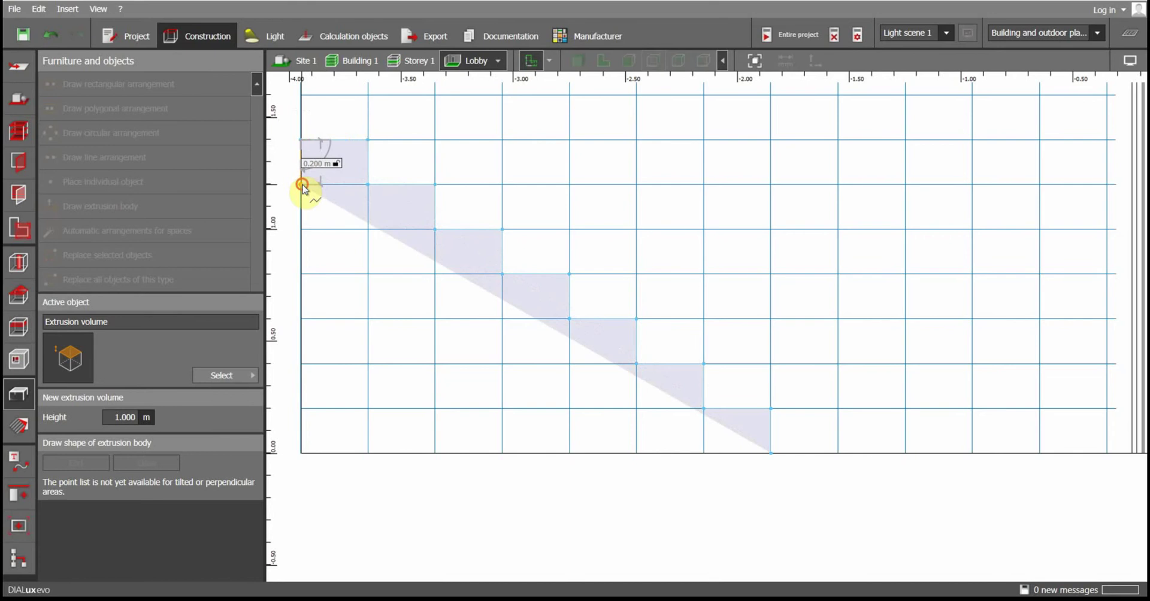
pyautogui.click(709, 456)
pyautogui.doubleClick(770, 455)
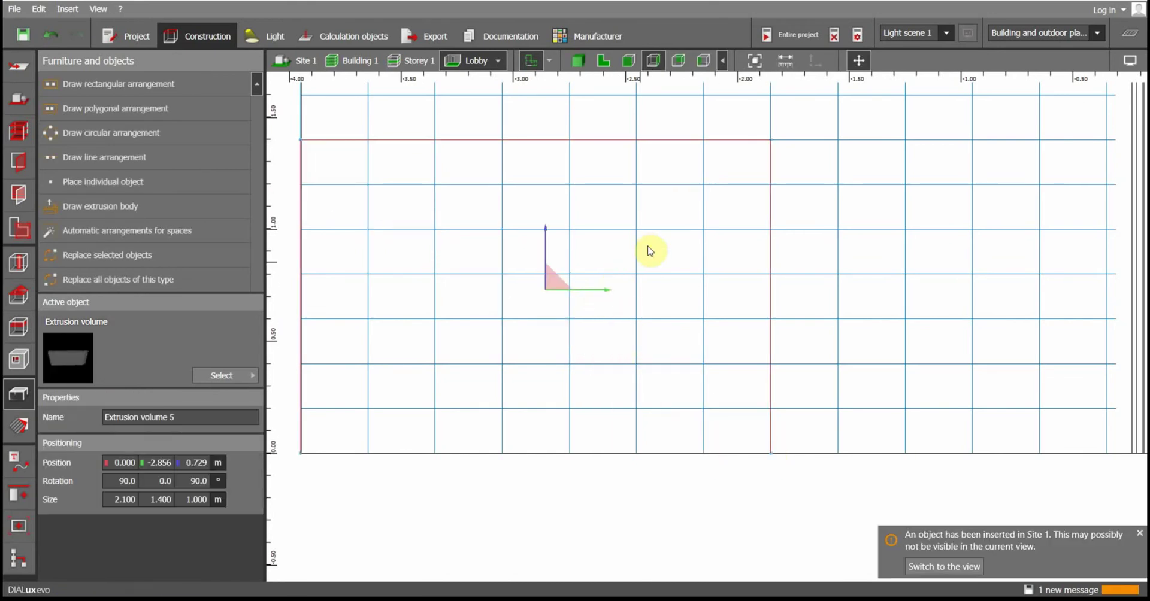
# Locate the stair body in the 3D building view, and move it on the floor plan into the empty Lobby area at X 6.6 m, Y 3.0 m
pyautogui.click(575, 60)
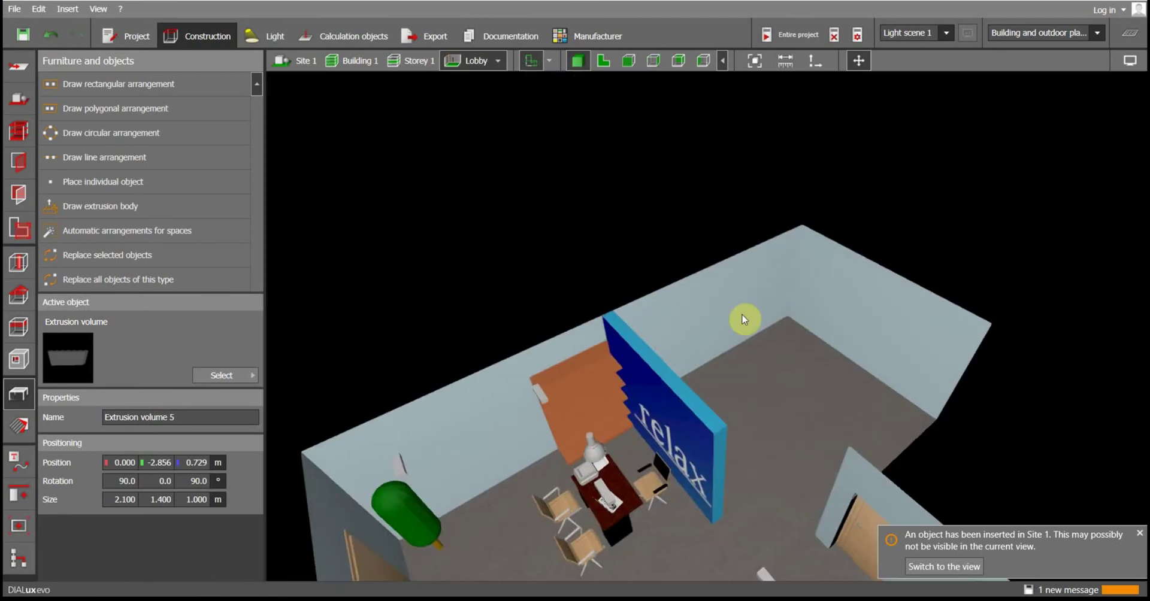
pyautogui.moveTo(745, 318); pyautogui.dragTo(811, 362)
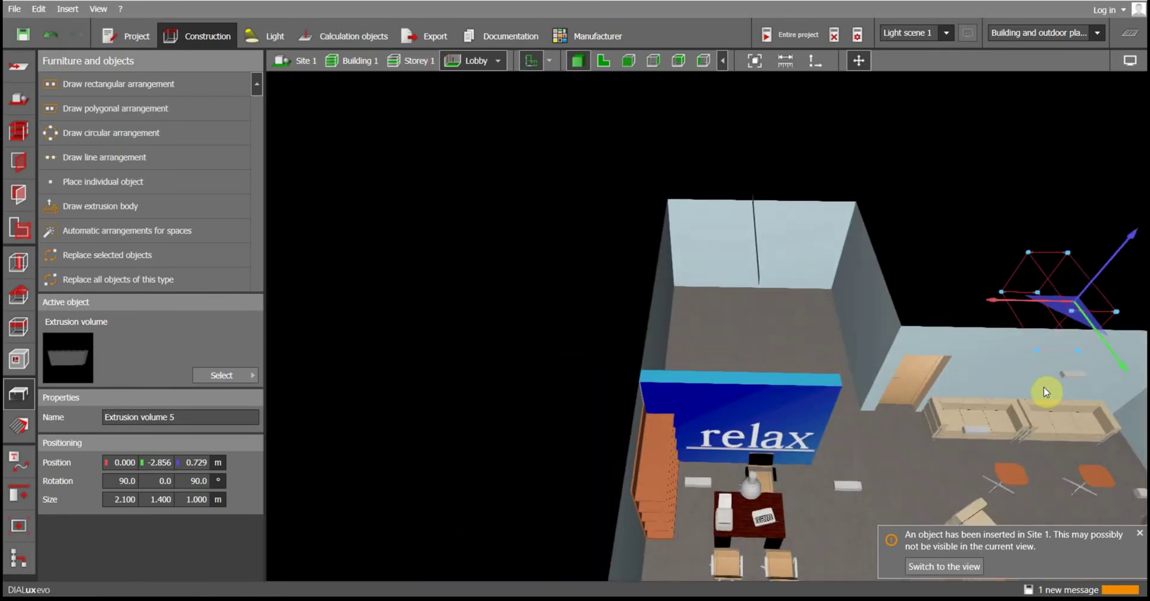
pyautogui.moveTo(1048, 393); pyautogui.dragTo(1080, 429)
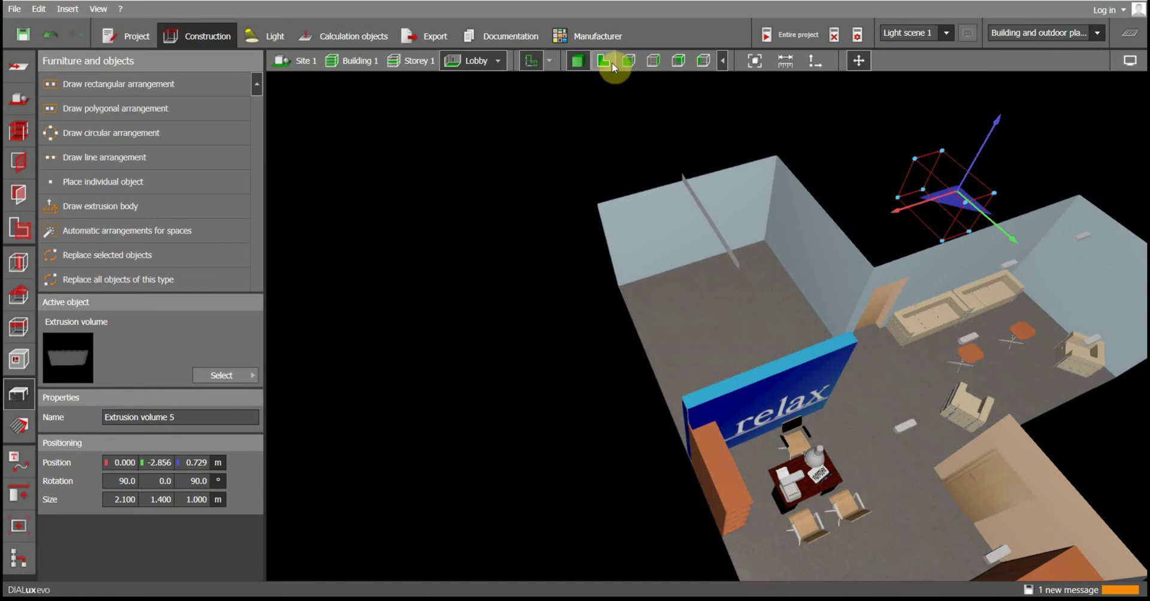
pyautogui.click(403, 60)
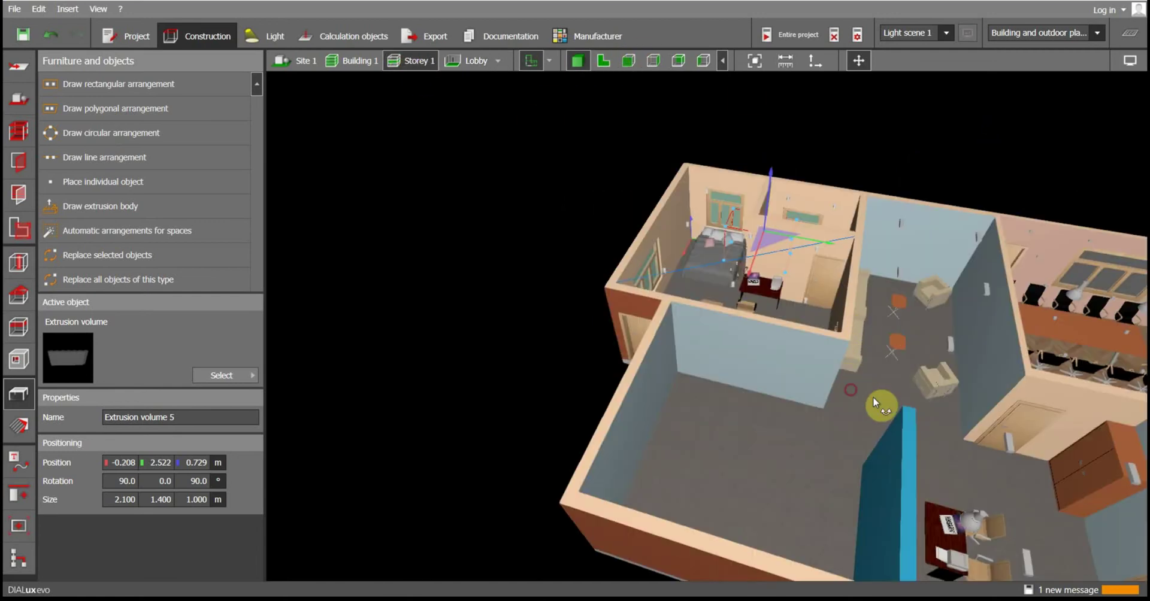
pyautogui.moveTo(872, 403); pyautogui.dragTo(947, 402)
pyautogui.click(370, 63)
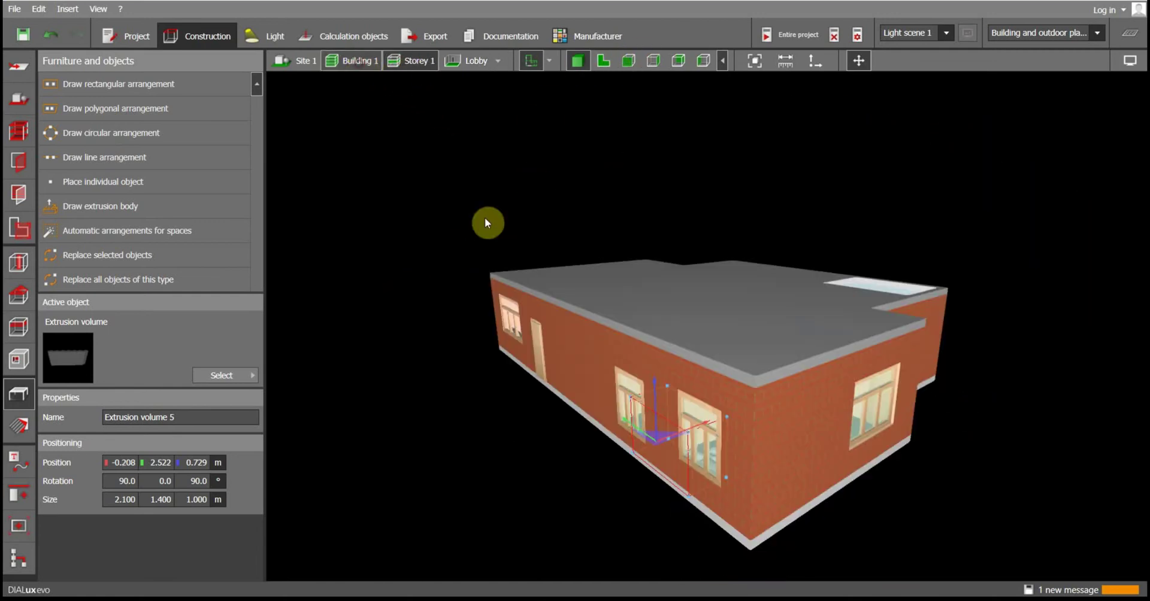
pyautogui.moveTo(743, 565); pyautogui.dragTo(689, 579)
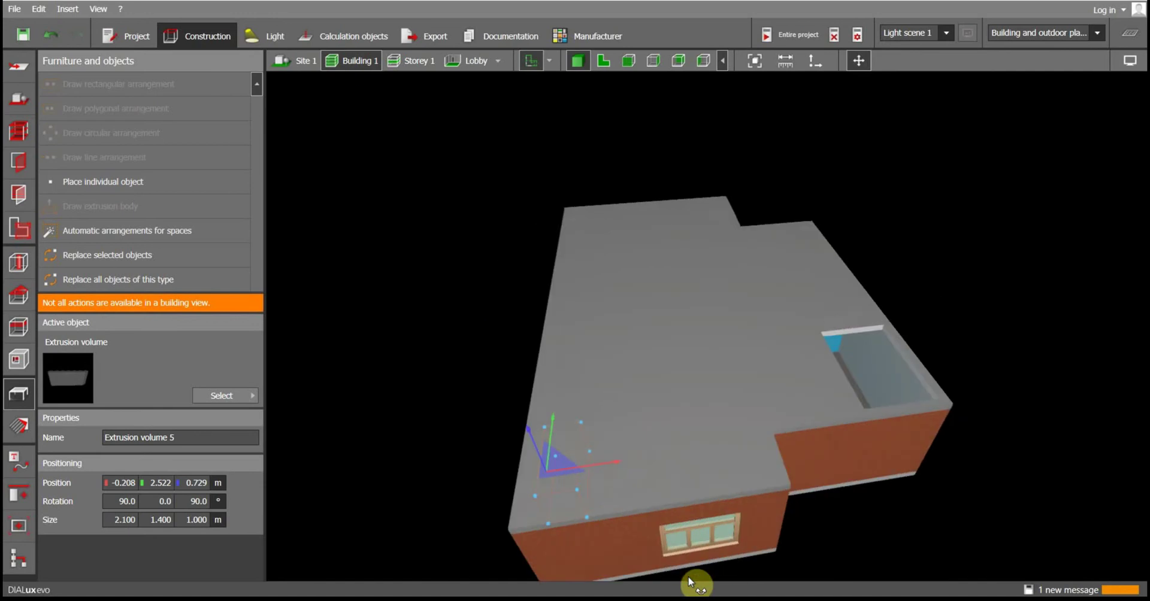
pyautogui.click(603, 60)
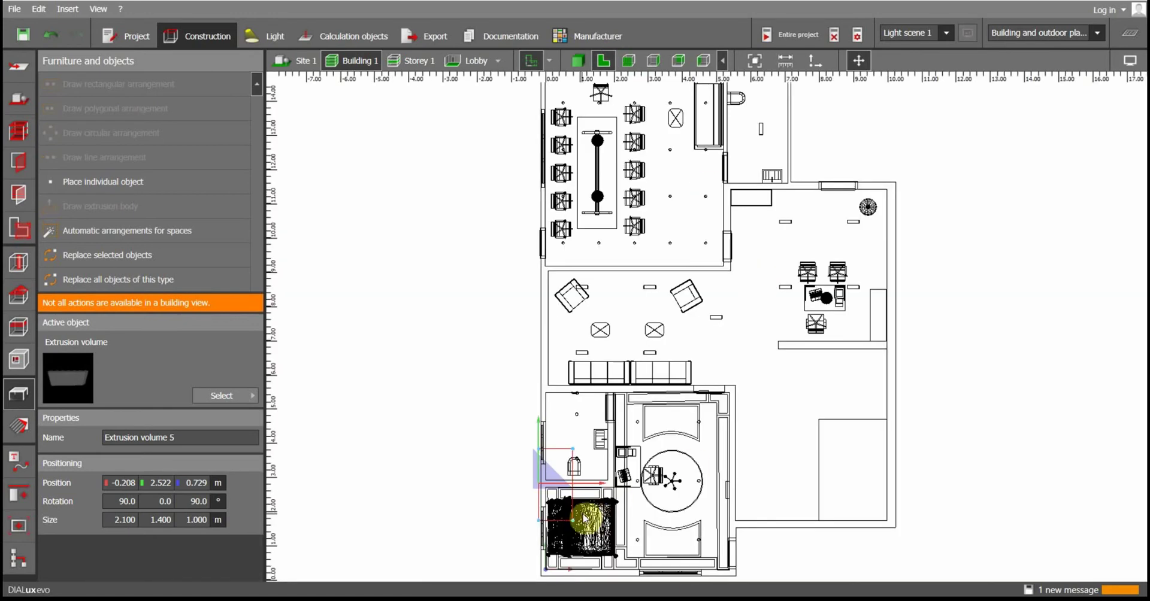
pyautogui.moveTo(539, 485); pyautogui.dragTo(759, 461)
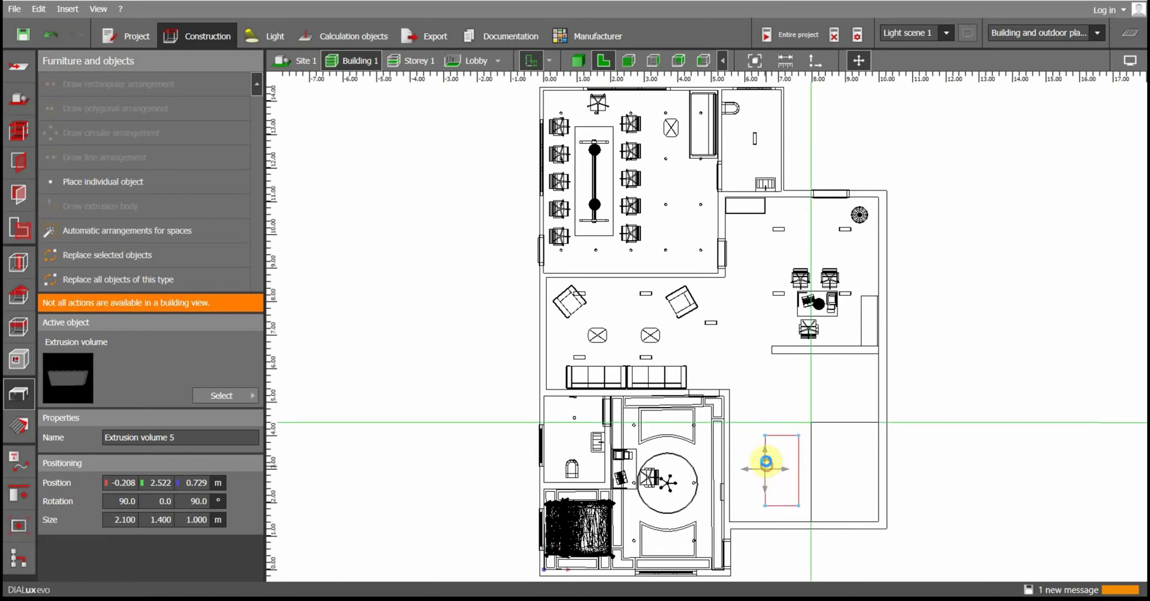
# Check the staircase in the 3D building view, and delete the rectangular roof cutout above it
pyautogui.click(577, 60)
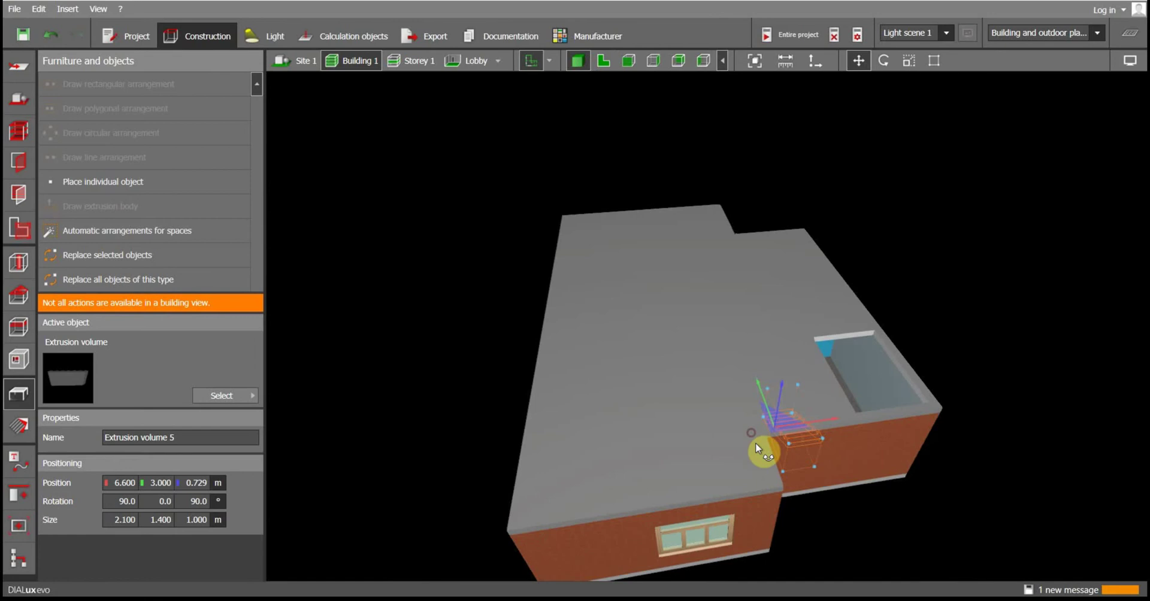
pyautogui.moveTo(756, 444); pyautogui.dragTo(672, 443, button='right')
pyautogui.click(701, 458)
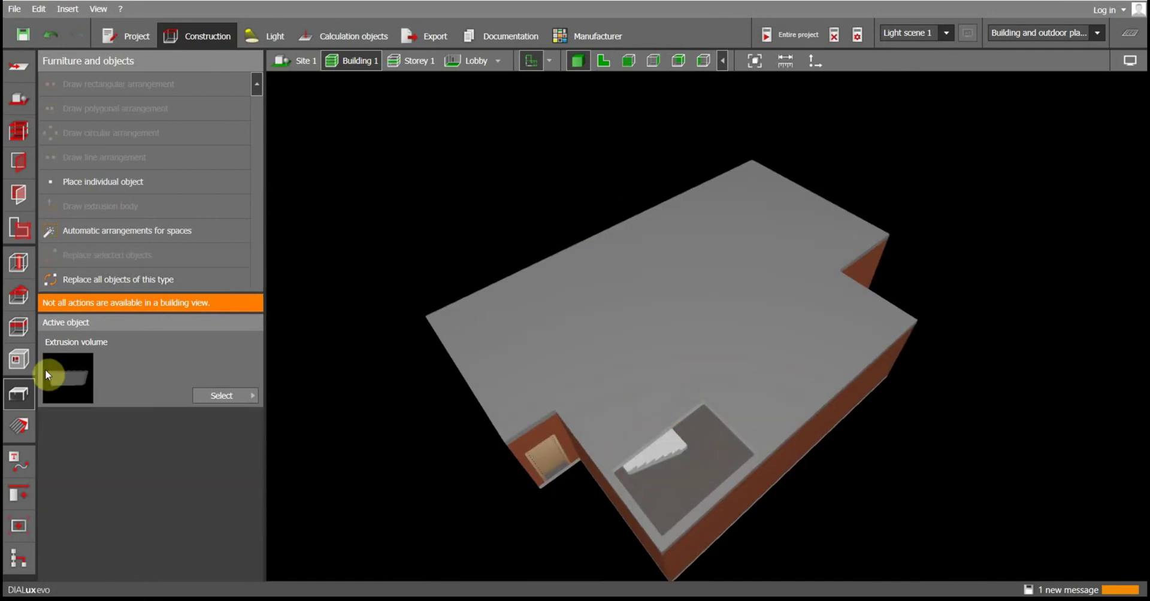
pyautogui.click(18, 360)
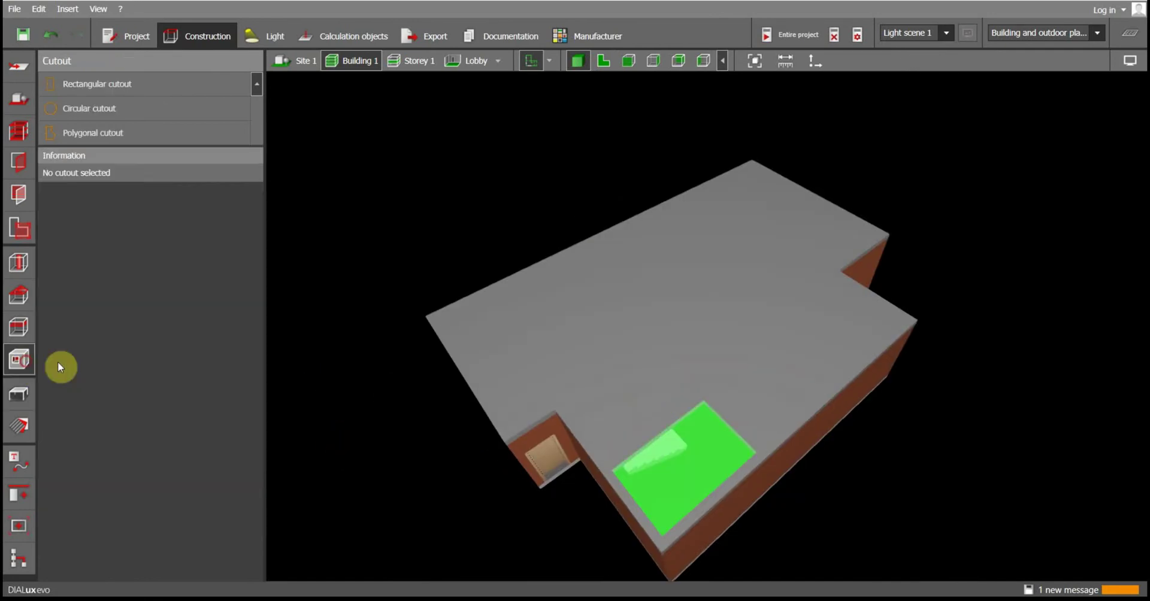
pyautogui.click(713, 468)
pyautogui.click(714, 471)
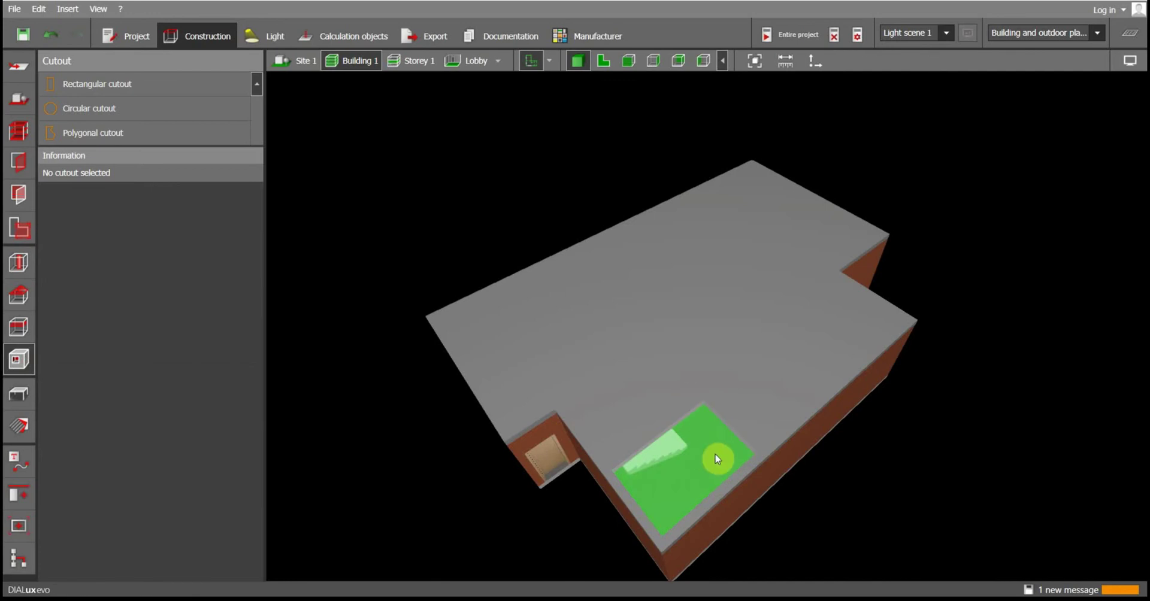
pyautogui.click(718, 459)
pyautogui.press('Delete')
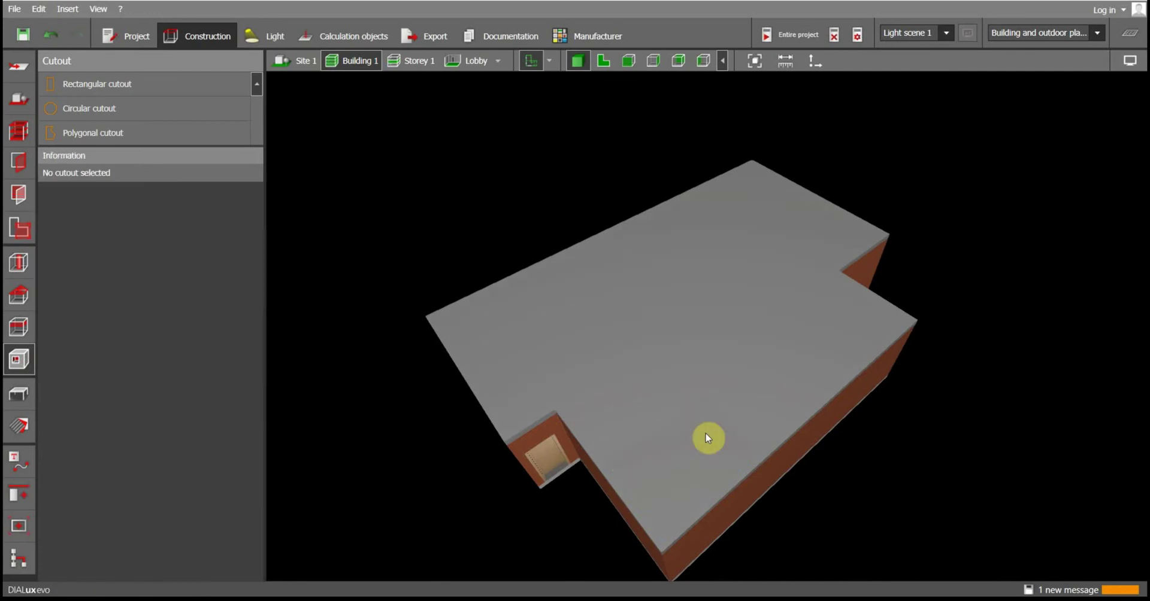
# Move the staircase on the building floor plan to X 7.7 m, Y 3.4 m, nearer the middle of the Lobby area behind the relax wall
pyautogui.click(613, 63)
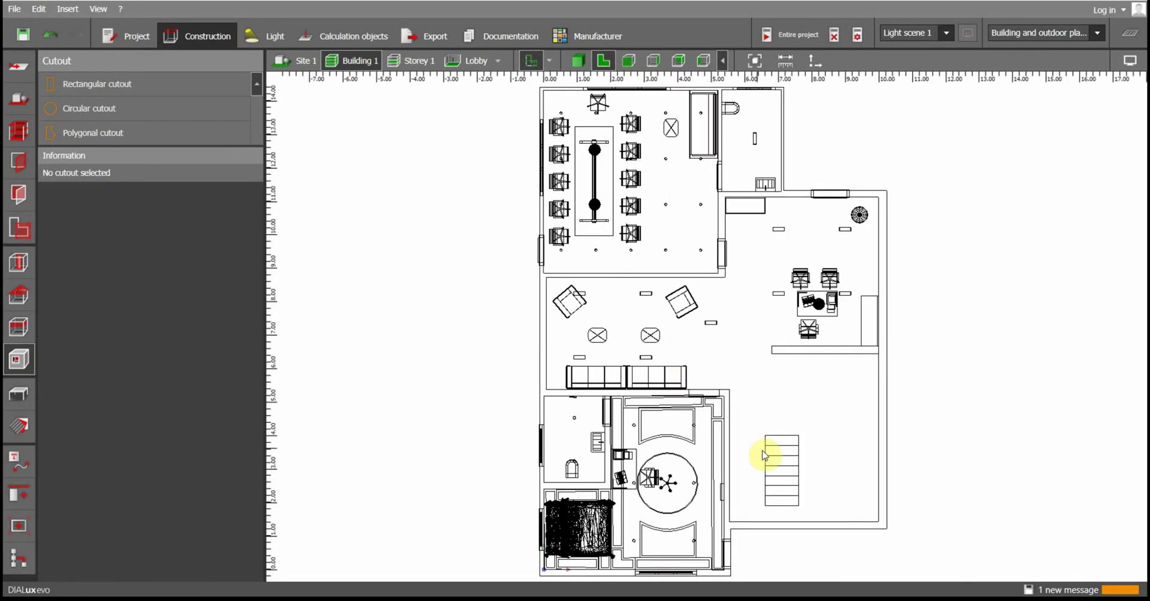
pyautogui.click(767, 461)
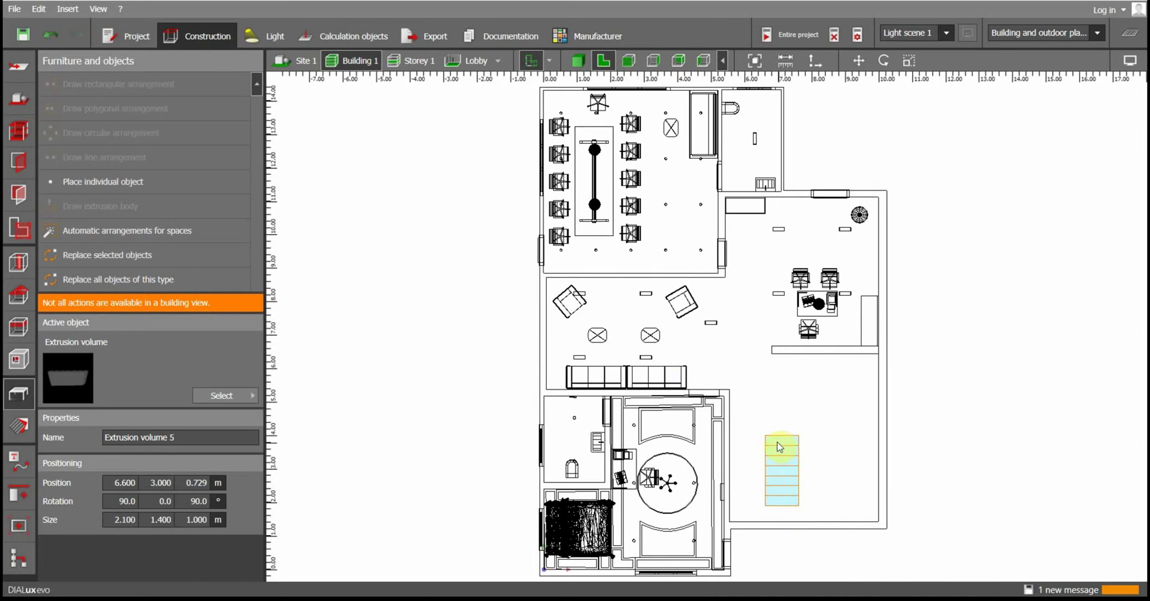
pyautogui.rightClick(773, 443)
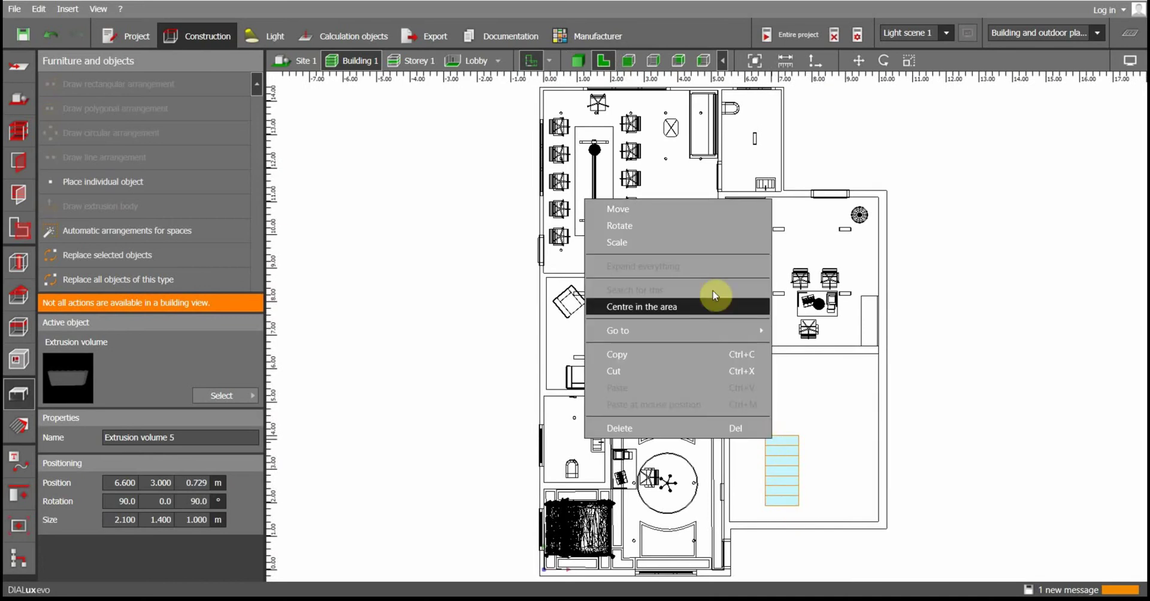
pyautogui.click(715, 211)
pyautogui.moveTo(767, 473); pyautogui.dragTo(809, 464)
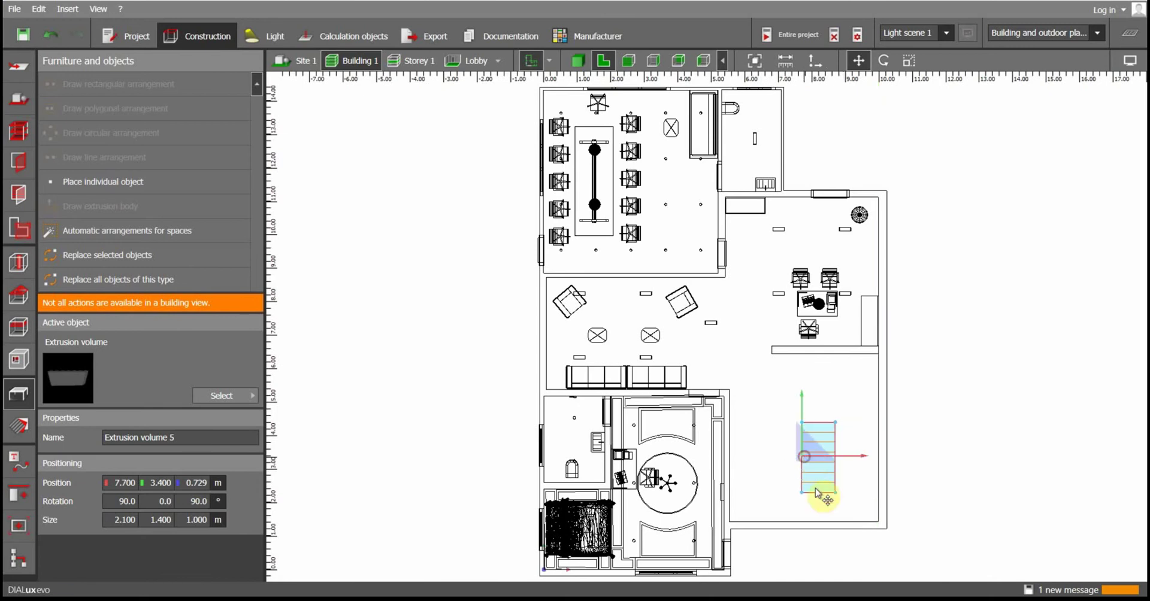
pyautogui.scroll(2, 827, 494)
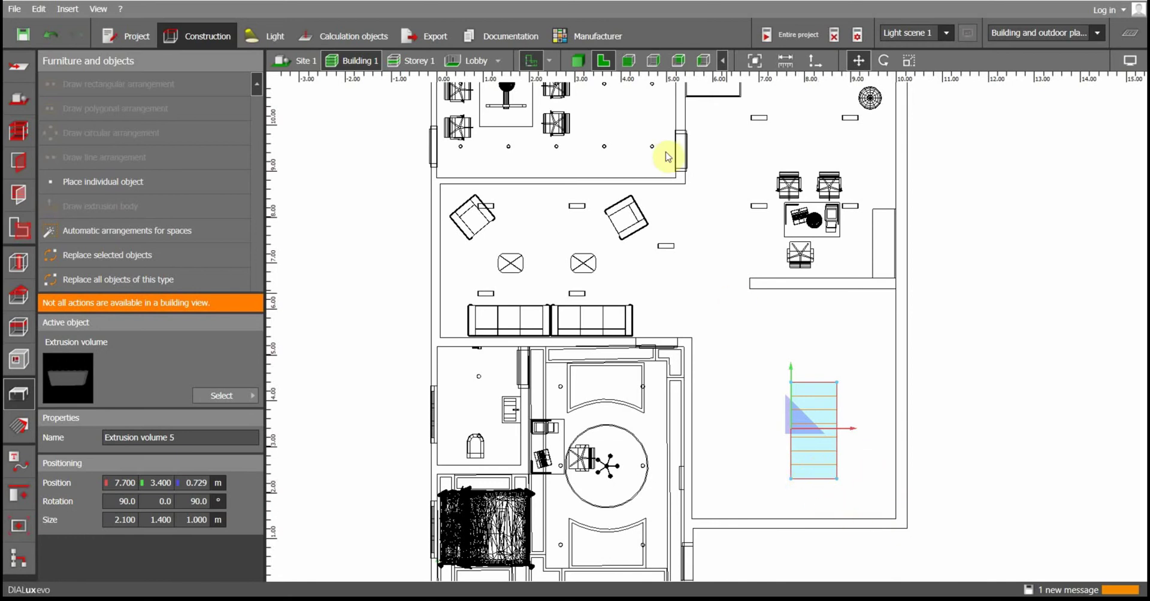
# Check the staircase's placement behind the relax wall in the Lobby's 3D view
pyautogui.click(577, 61)
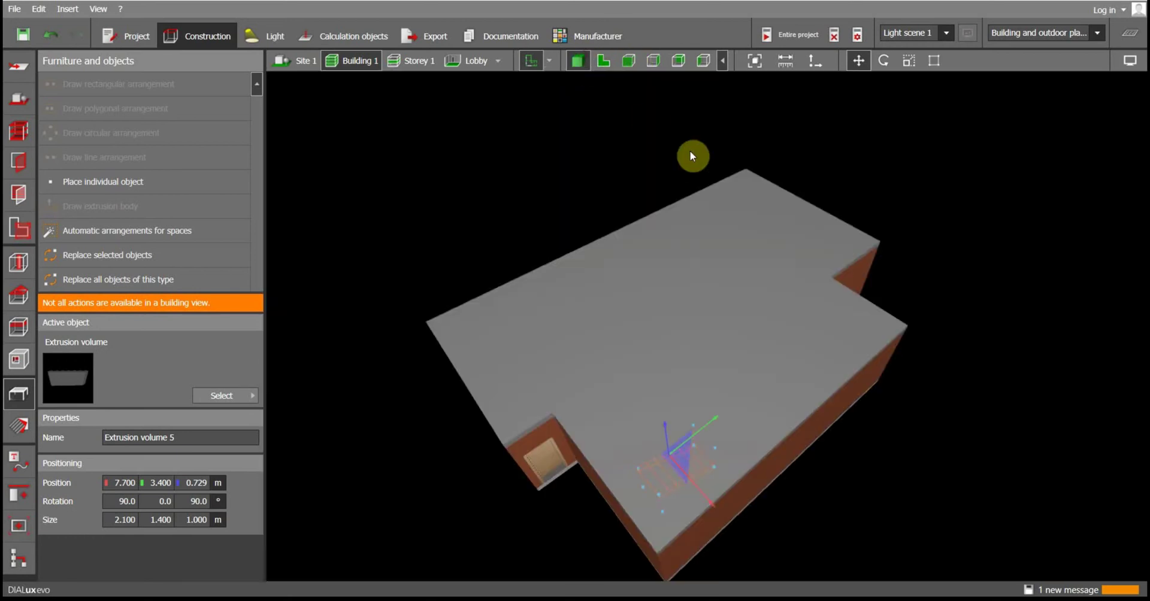
pyautogui.click(471, 59)
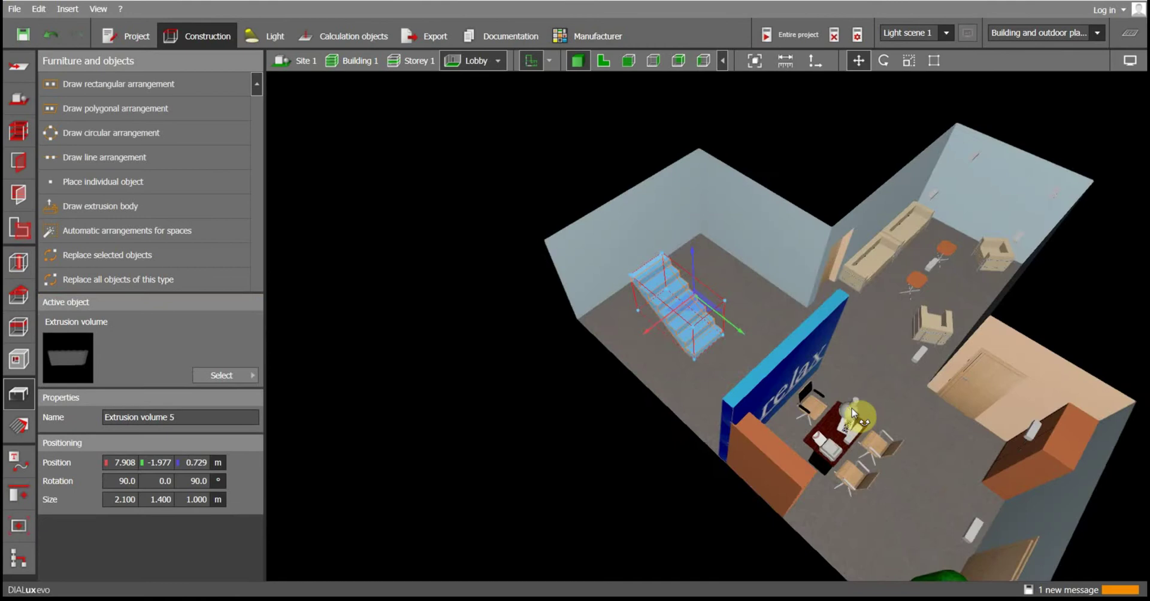
pyautogui.scroll(8, 688, 383)
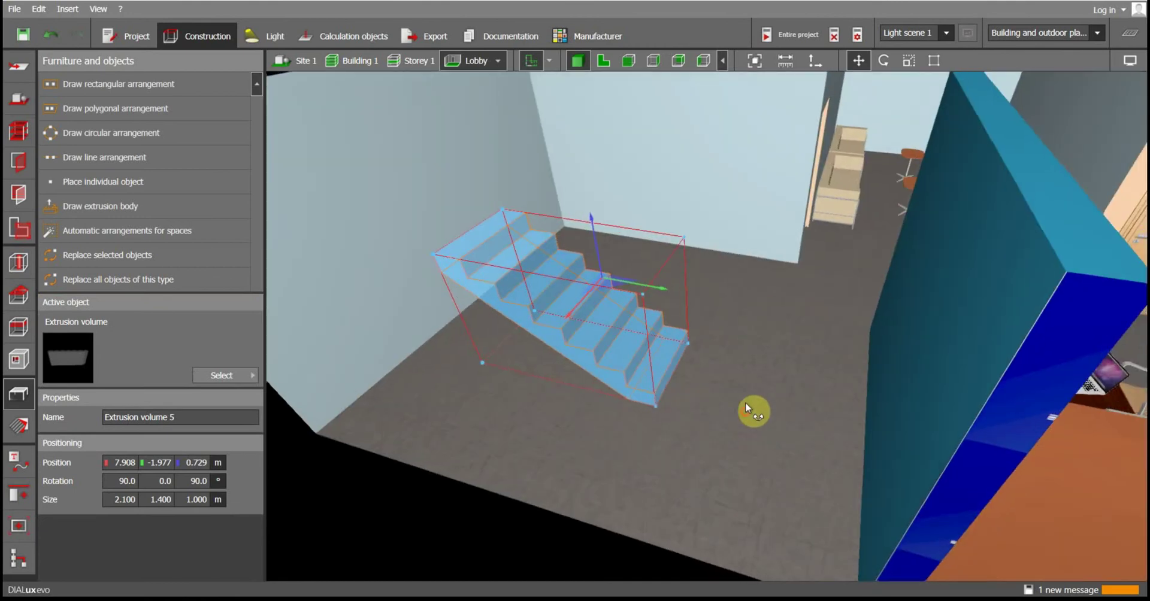
pyautogui.click(745, 404)
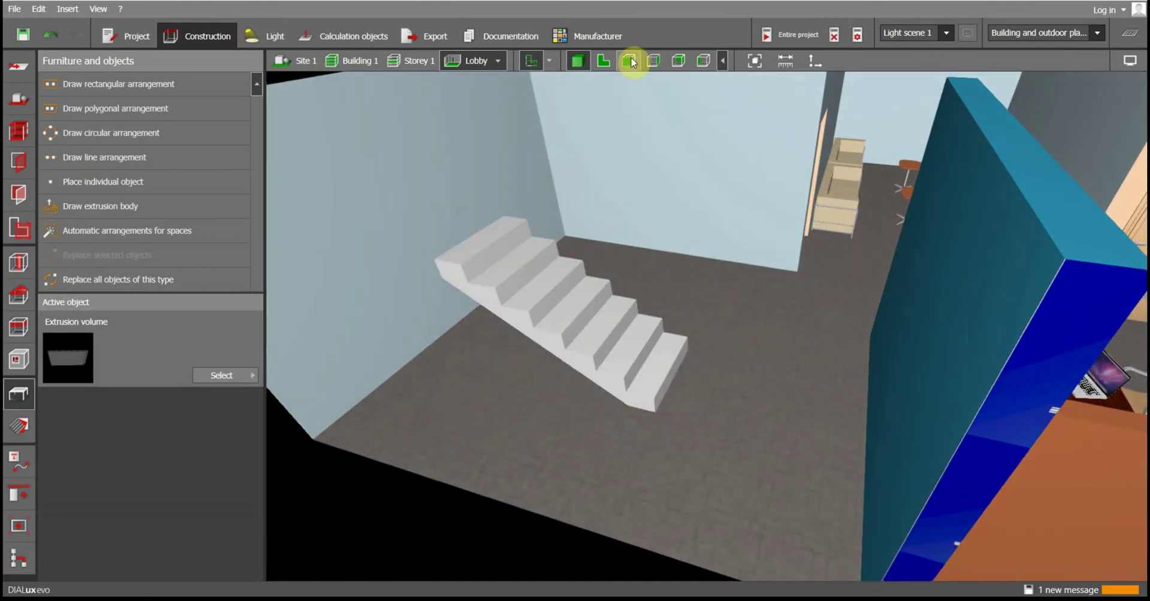
# Measure from the Lobby's outer side wall toward the staircase on the Lobby floor plan
pyautogui.click(603, 60)
pyautogui.click(854, 444)
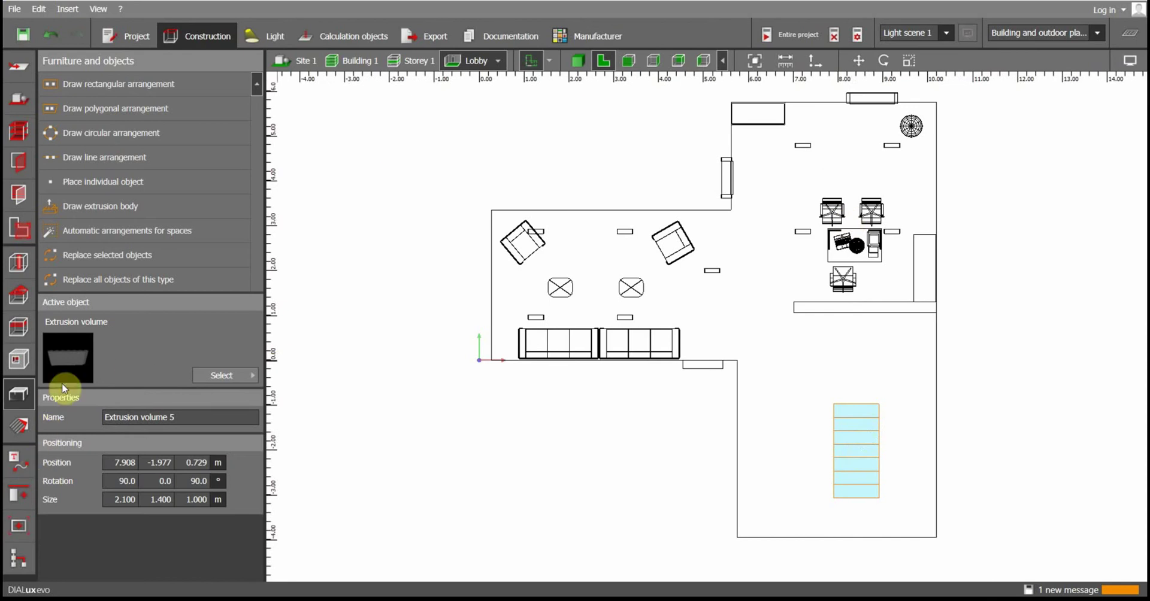
pyautogui.click(785, 61)
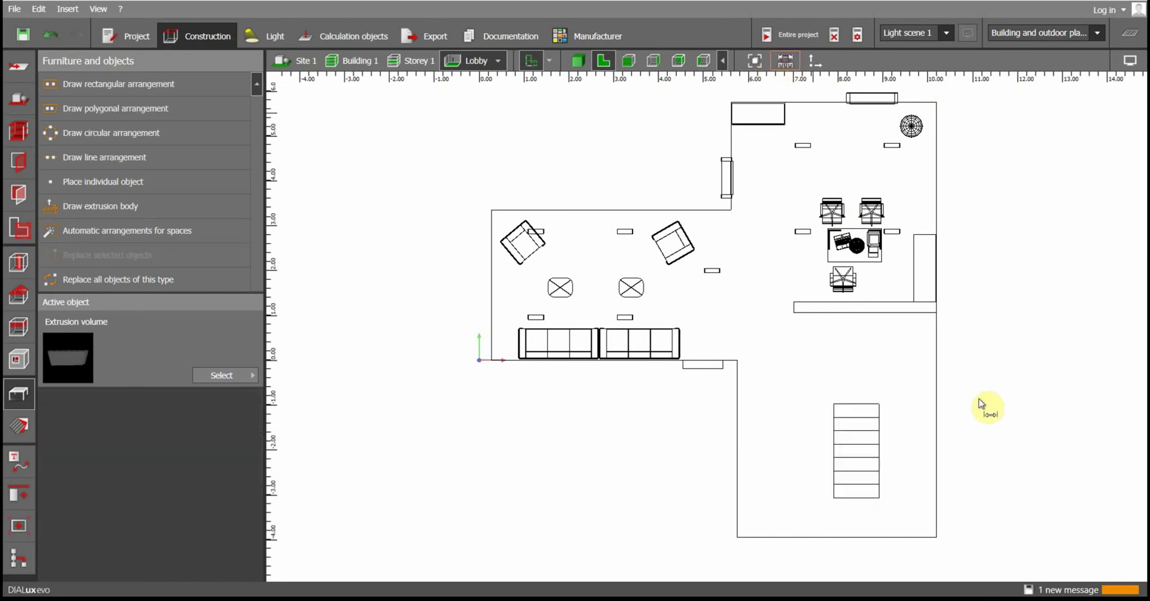
pyautogui.click(937, 417)
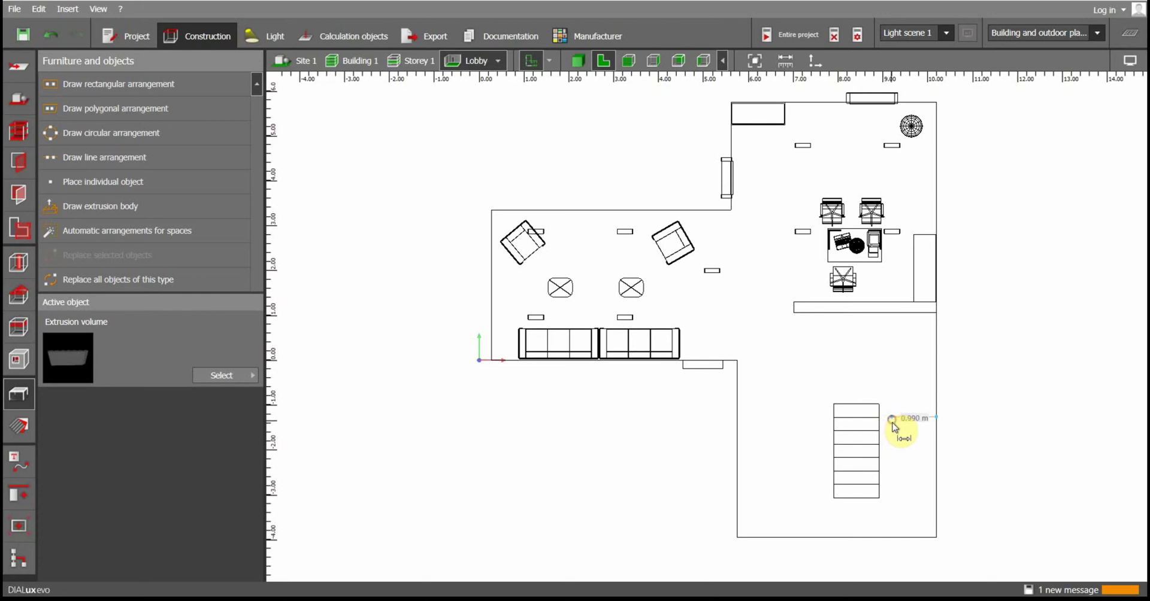
pyautogui.rightClick(899, 441)
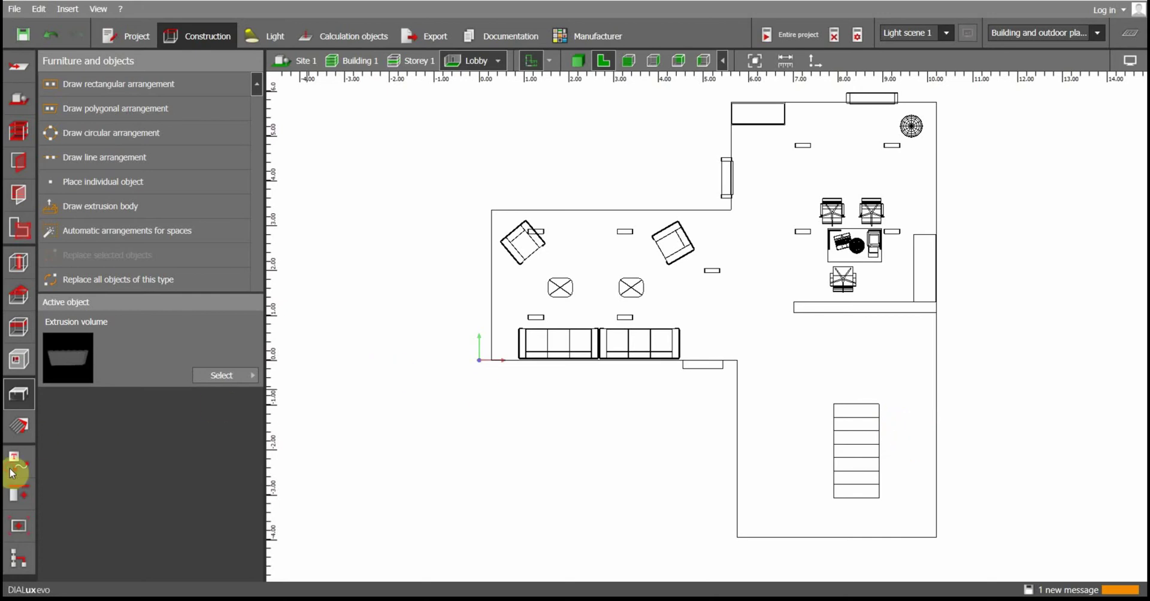
# Draw a horizontal reference line about 1 m long from the Lobby's outer side wall toward the staircase
pyautogui.click(12, 473)
pyautogui.click(128, 83)
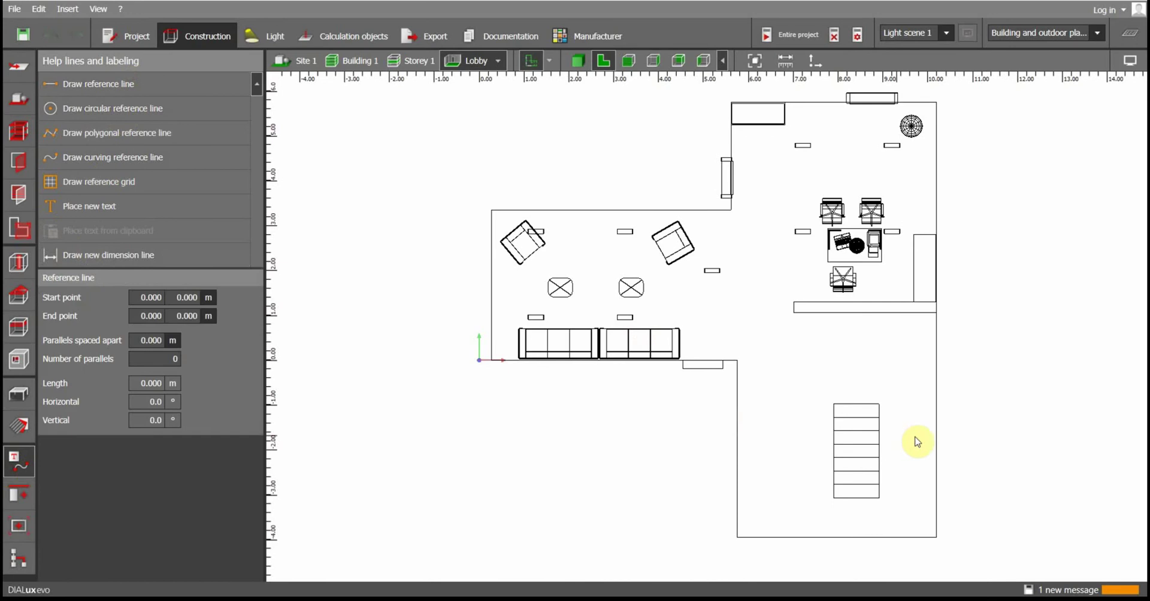
pyautogui.click(935, 439)
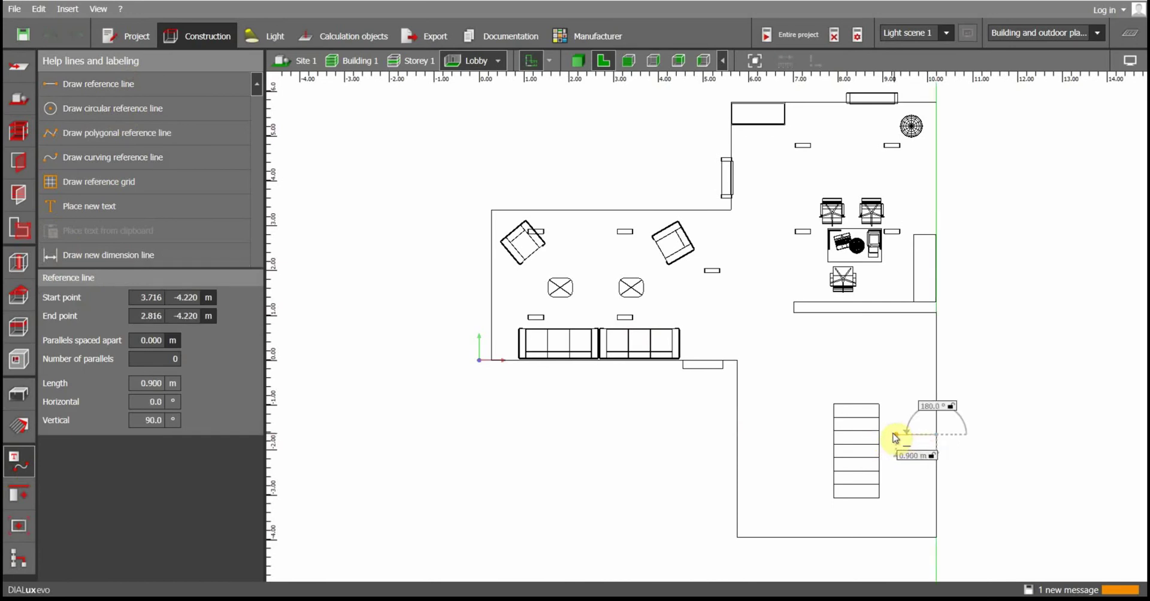
pyautogui.click(892, 434)
# Move the staircase horizontally toward the outer side wall so its near edge meets the end of the reference line
pyautogui.rightClick(866, 413)
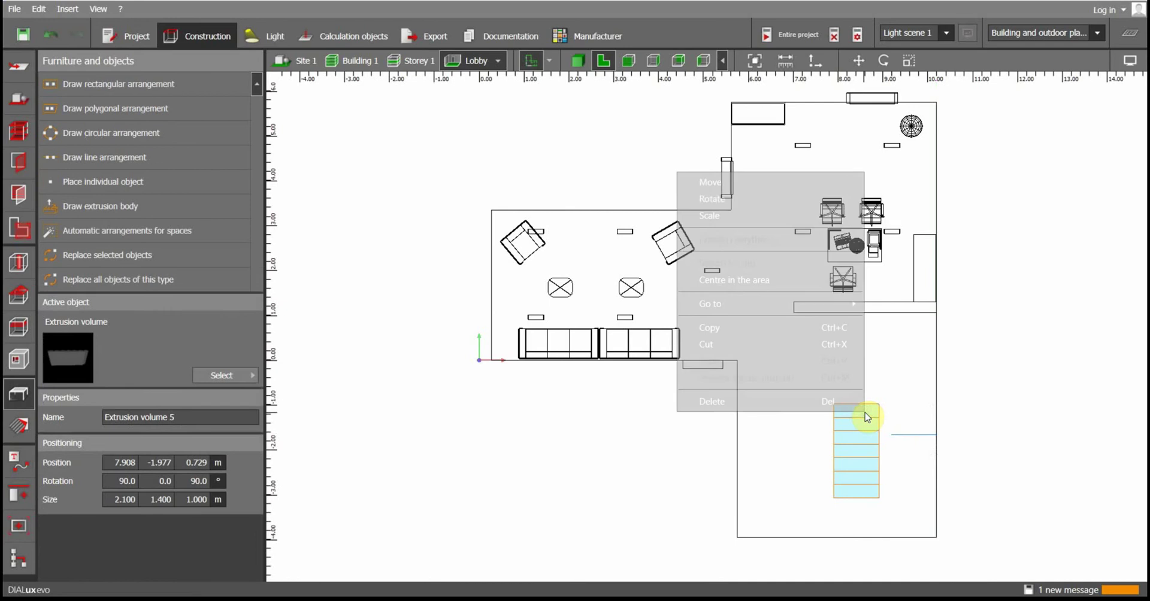
pyautogui.click(809, 187)
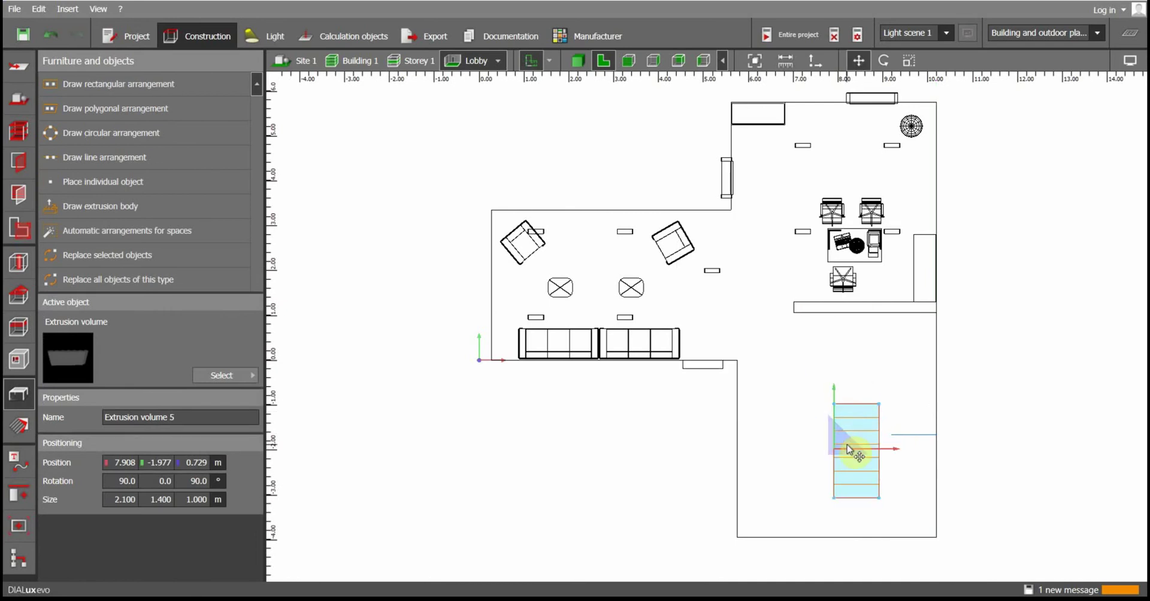
pyautogui.moveTo(855, 449); pyautogui.dragTo(864, 449)
pyautogui.scroll(3, 865, 449)
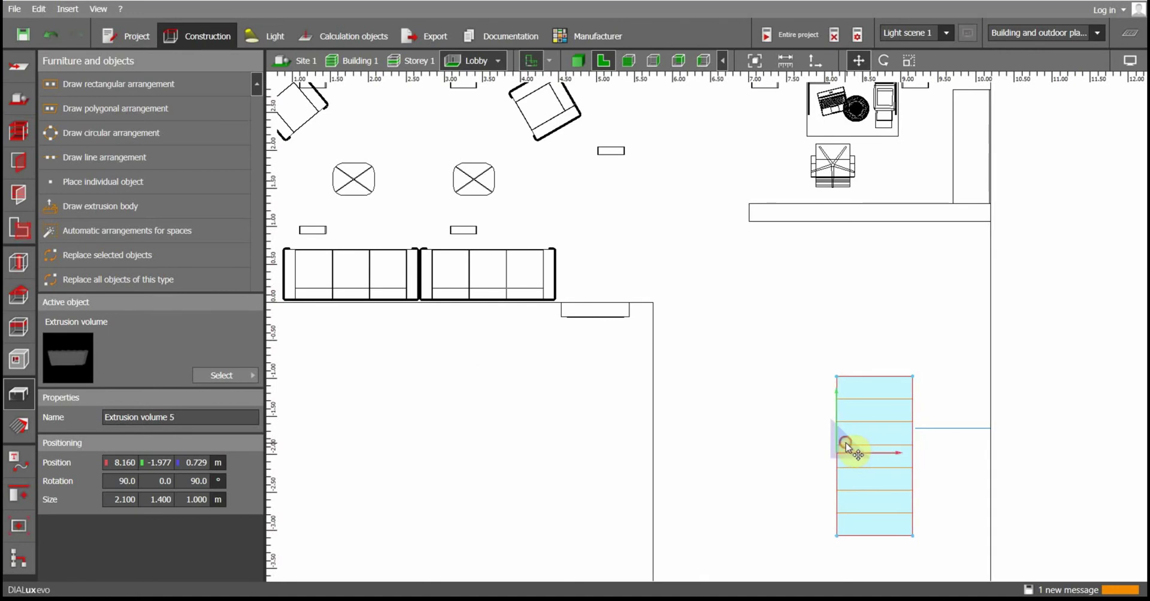
pyautogui.scroll(3, 846, 445)
pyautogui.moveTo(842, 457); pyautogui.dragTo(837, 459)
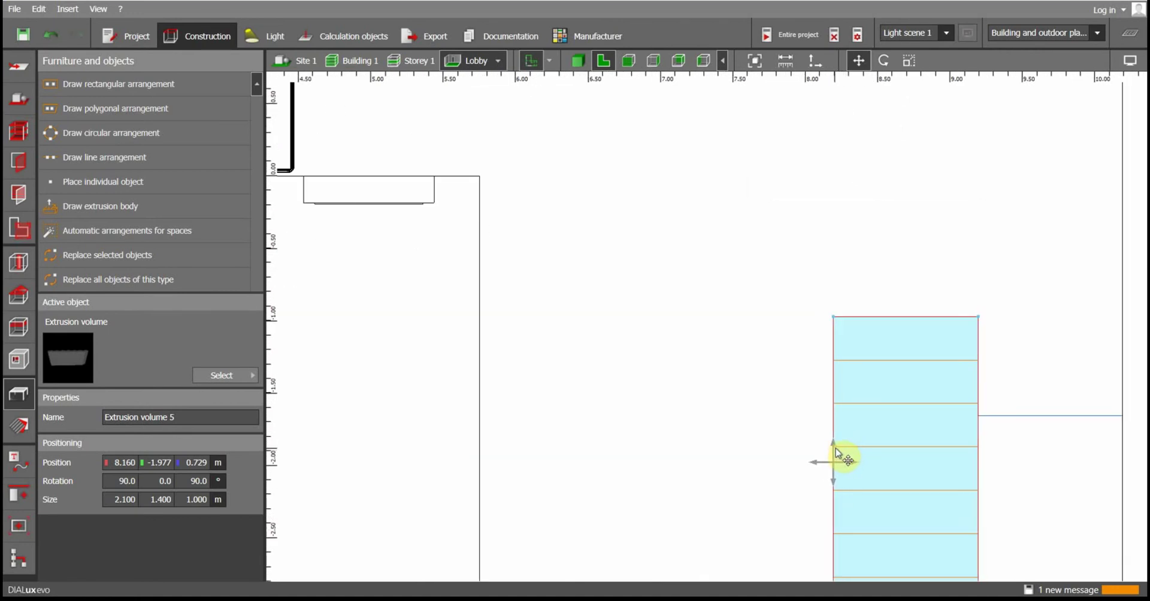
pyautogui.click(759, 352)
# Draw a rectangular landing extrusion body of about 2 m by 0.87 m between the staircase's upper end, the end wall and the side wall
pyautogui.scroll(-3, 758, 352)
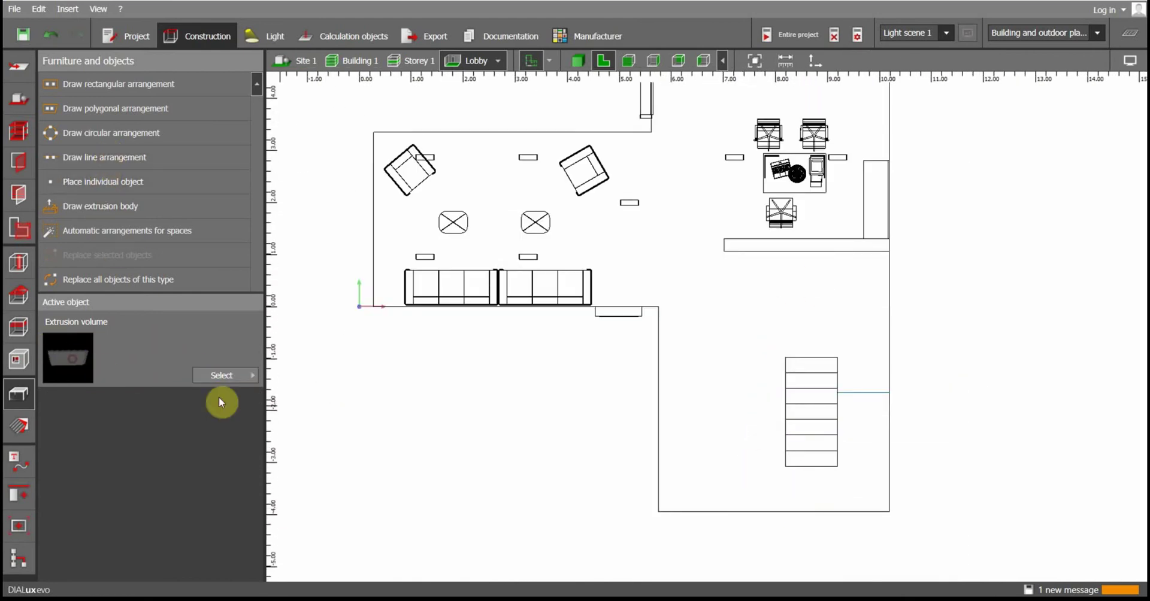
pyautogui.click(197, 208)
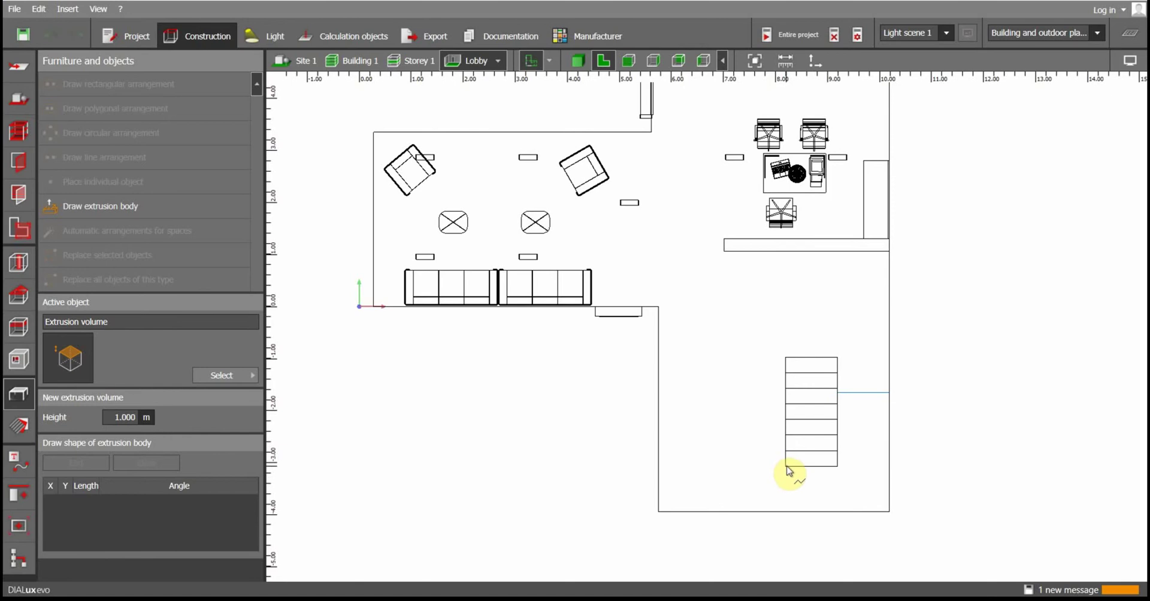
pyautogui.click(785, 467)
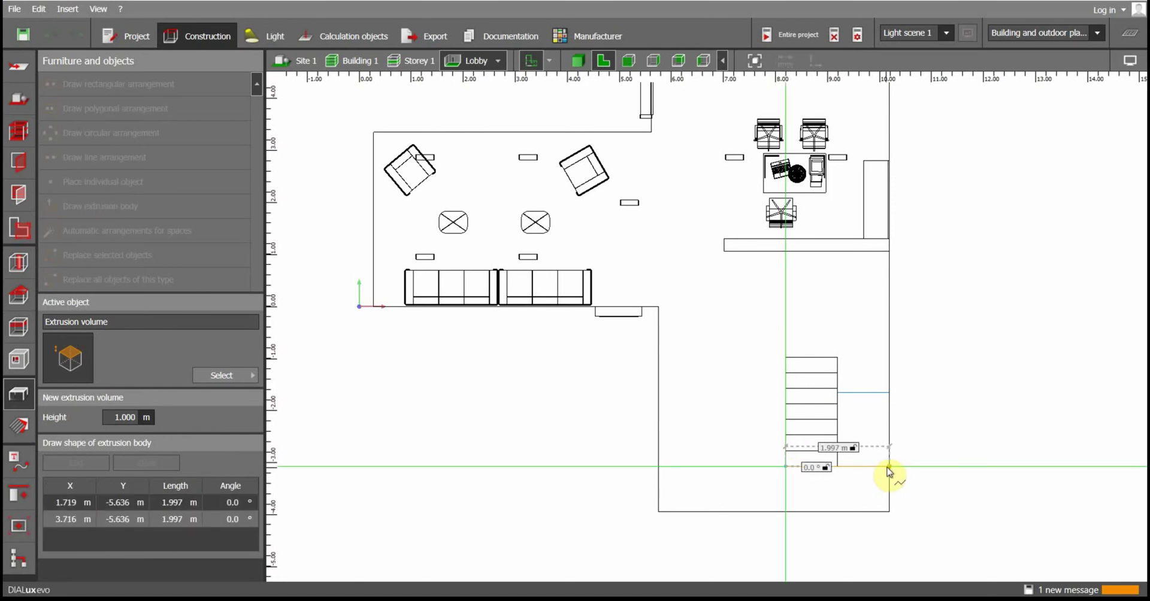
pyautogui.click(889, 468)
pyautogui.click(889, 513)
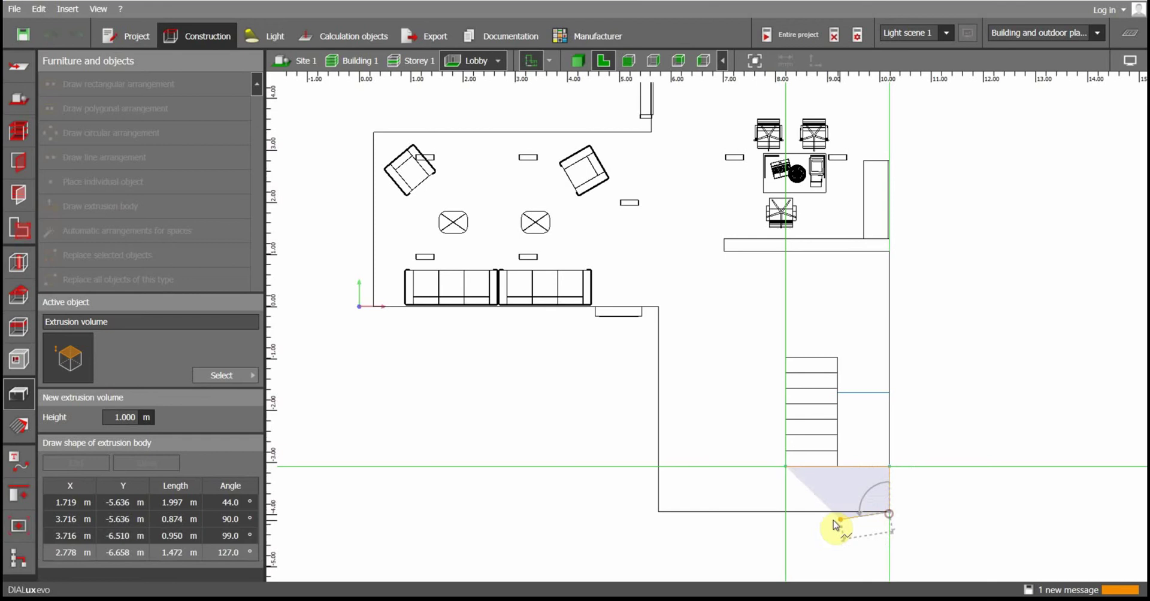
pyautogui.click(787, 519)
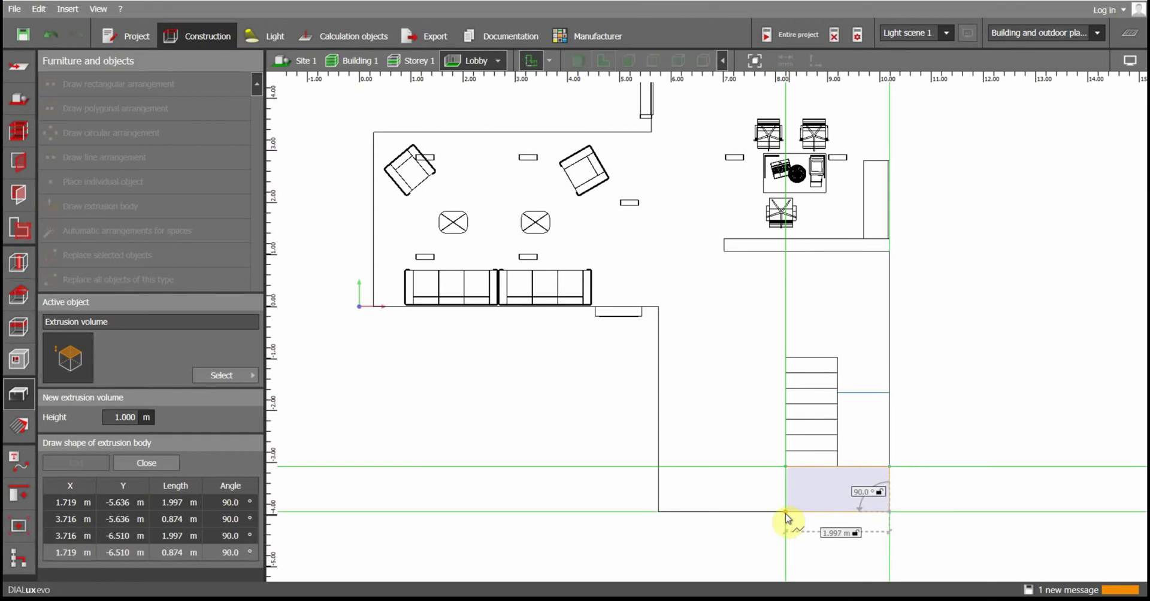
pyautogui.click(787, 467)
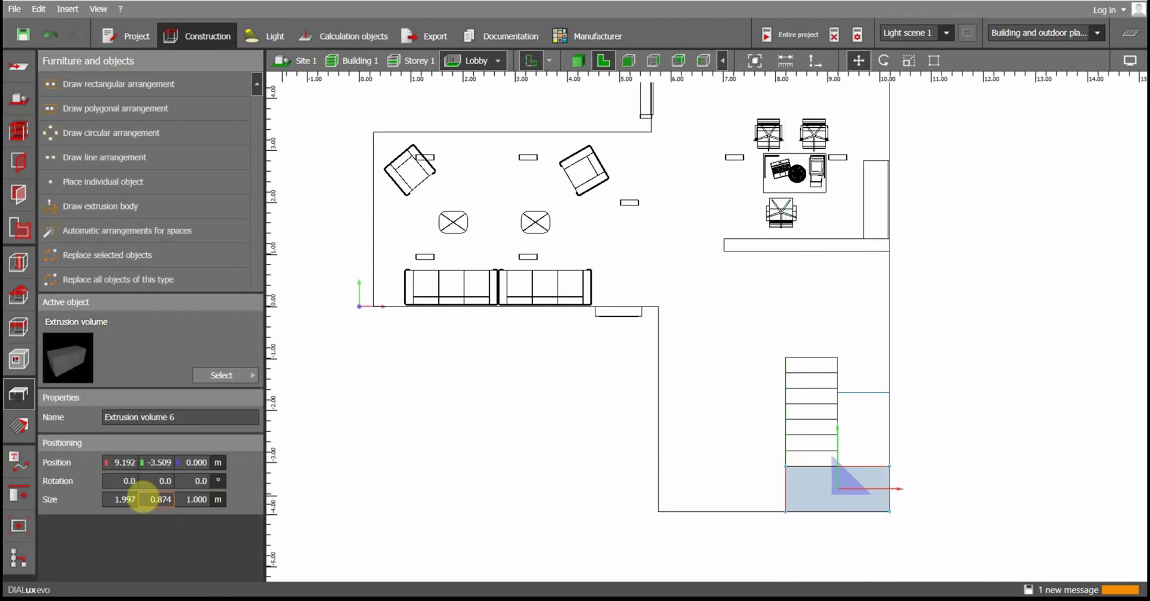
# Set the landing body's X size to 2 m and check its edges against the staircase and walls
pyautogui.click(125, 502)
pyautogui.doubleClick(125, 501)
pyautogui.write('2')
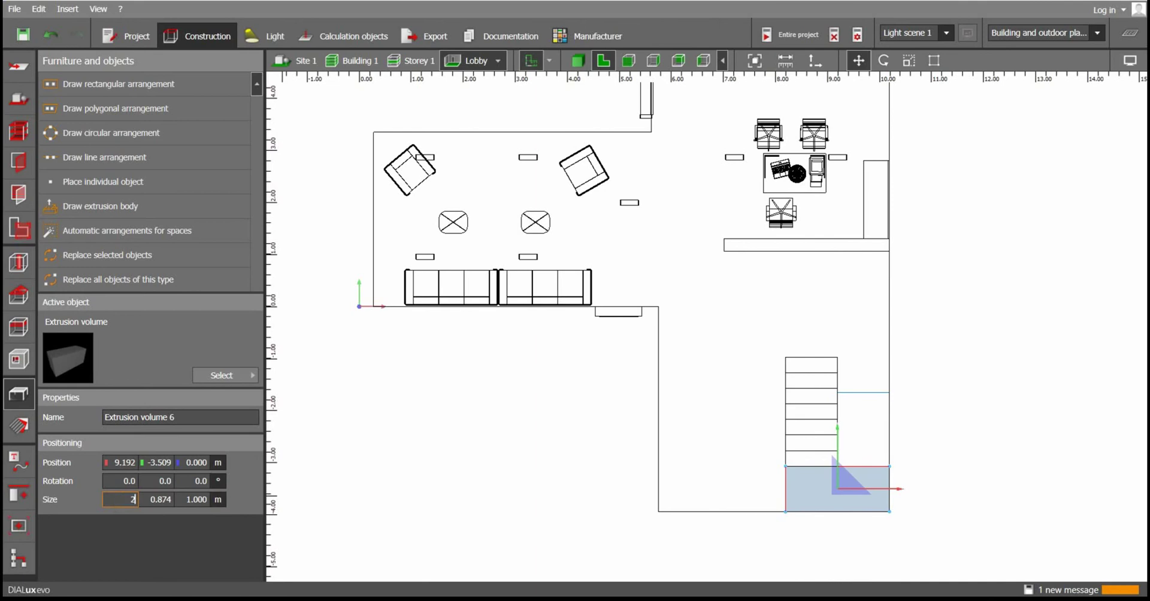
pyautogui.press('Return')
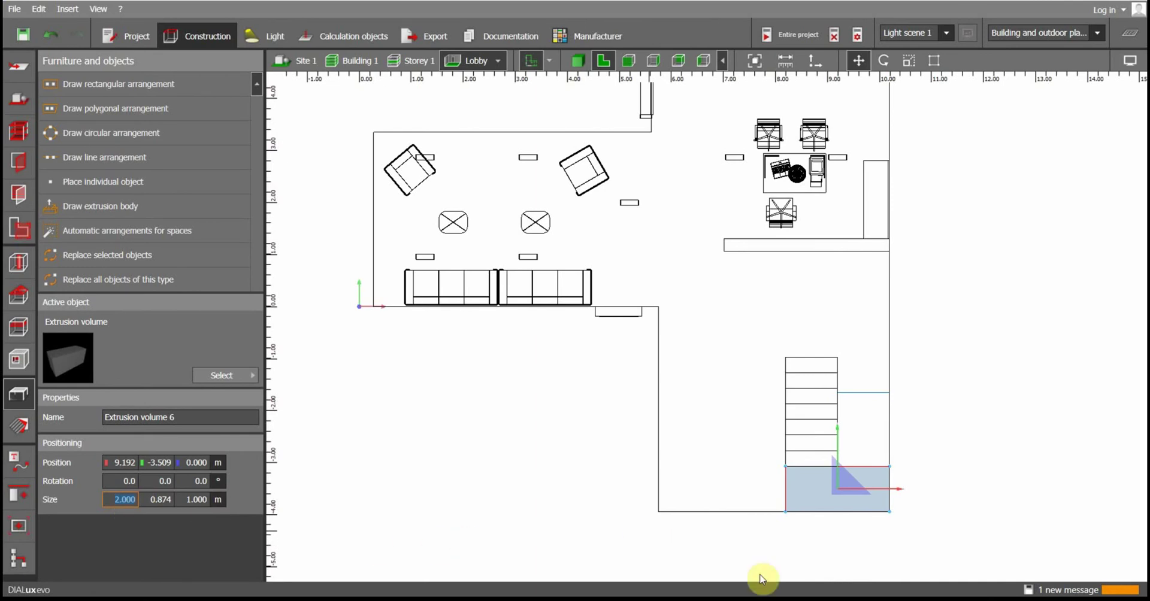
pyautogui.scroll(5, 895, 513)
pyautogui.scroll(3, 895, 512)
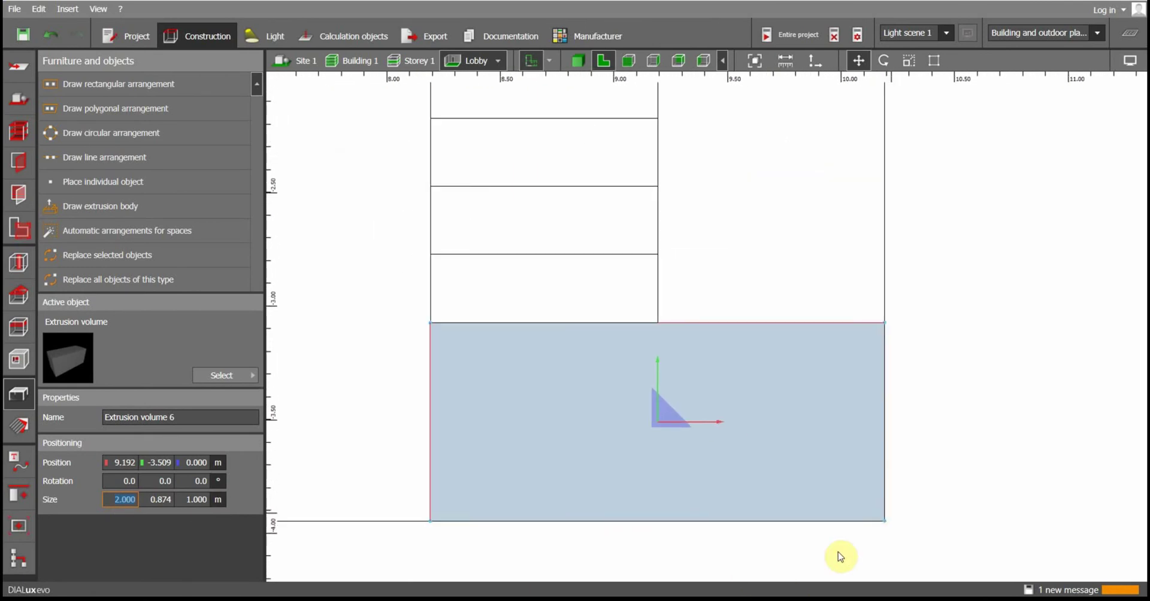
pyautogui.click(991, 406)
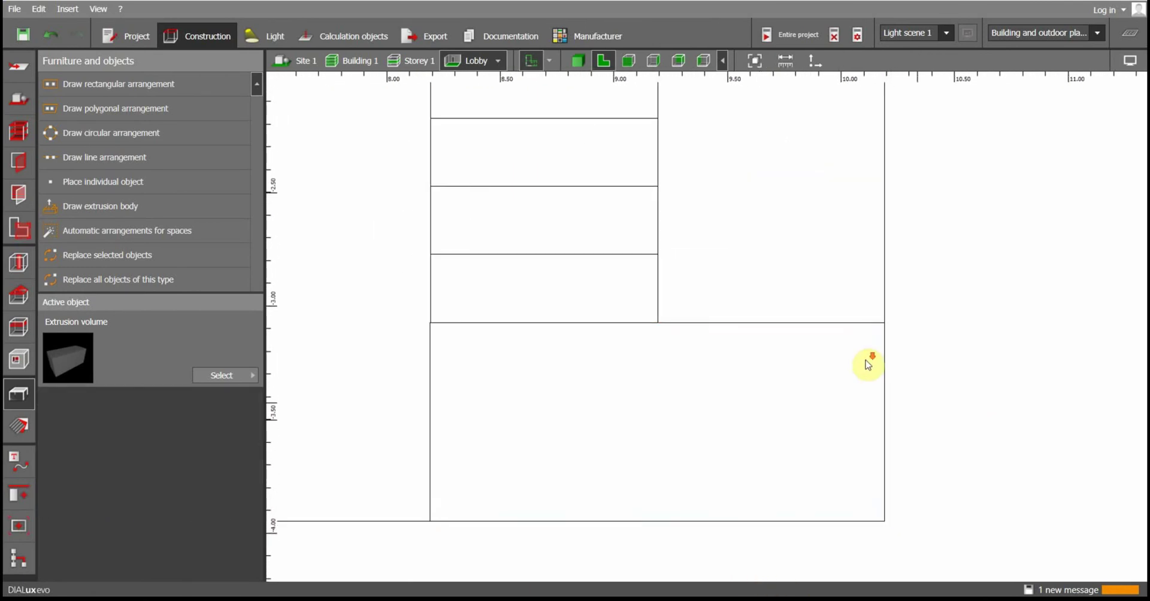
# Set the landing body's height to 0.2 m and its Z position to 1.2 m in the 3D view, level with the top step
pyautogui.scroll(-5, 851, 353)
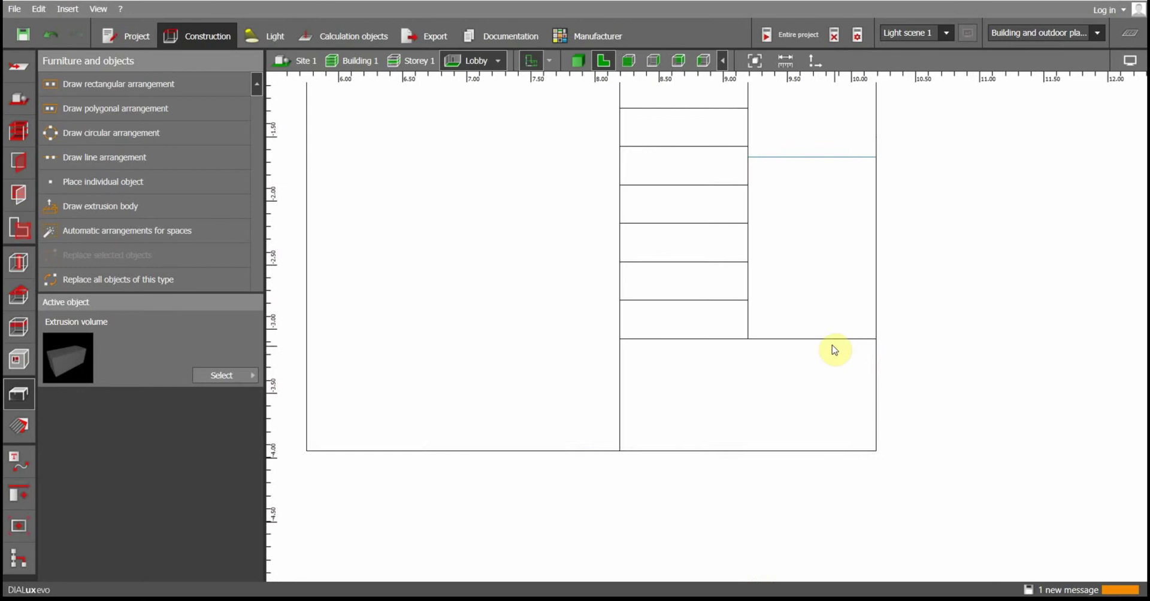
pyautogui.click(586, 60)
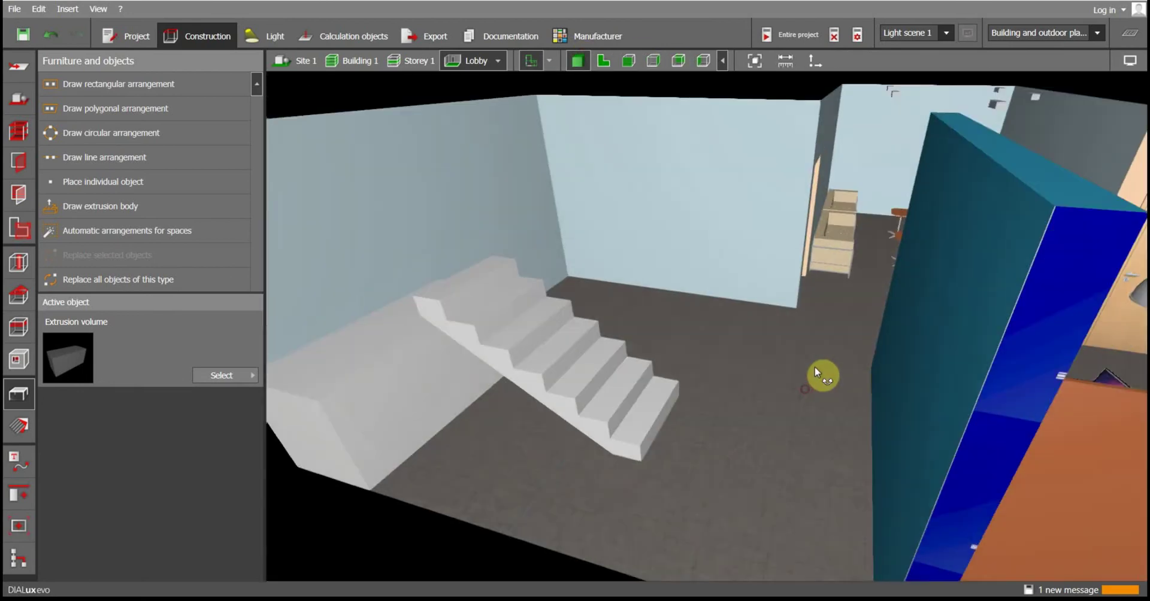
pyautogui.click(406, 446)
pyautogui.moveTo(614, 522); pyautogui.dragTo(586, 517, button='right')
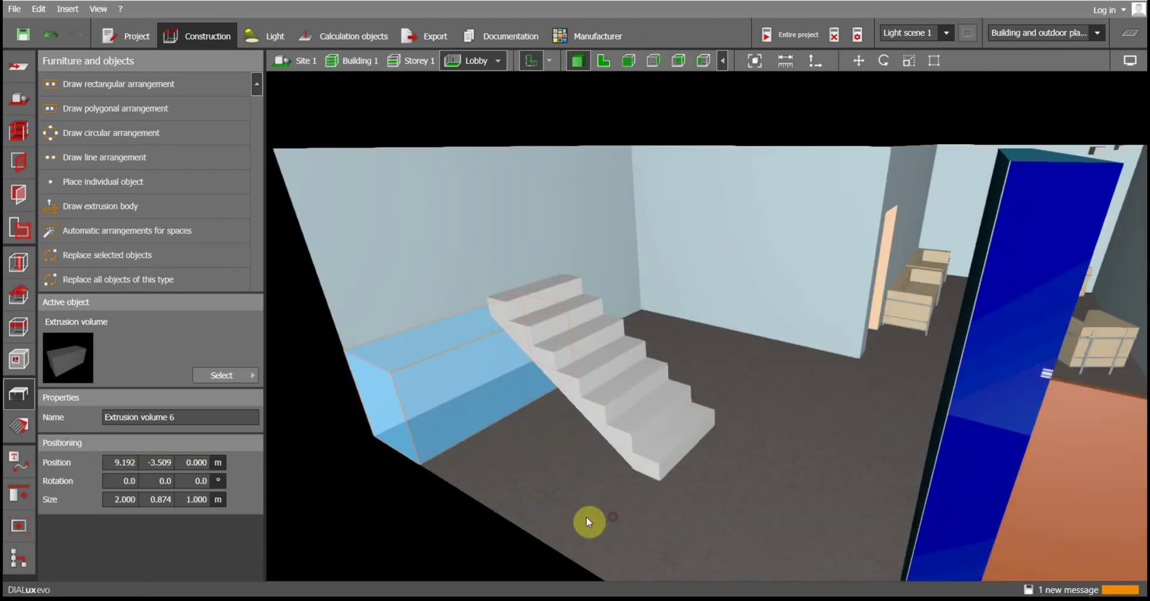
pyautogui.write('0.2')
pyautogui.press('Return')
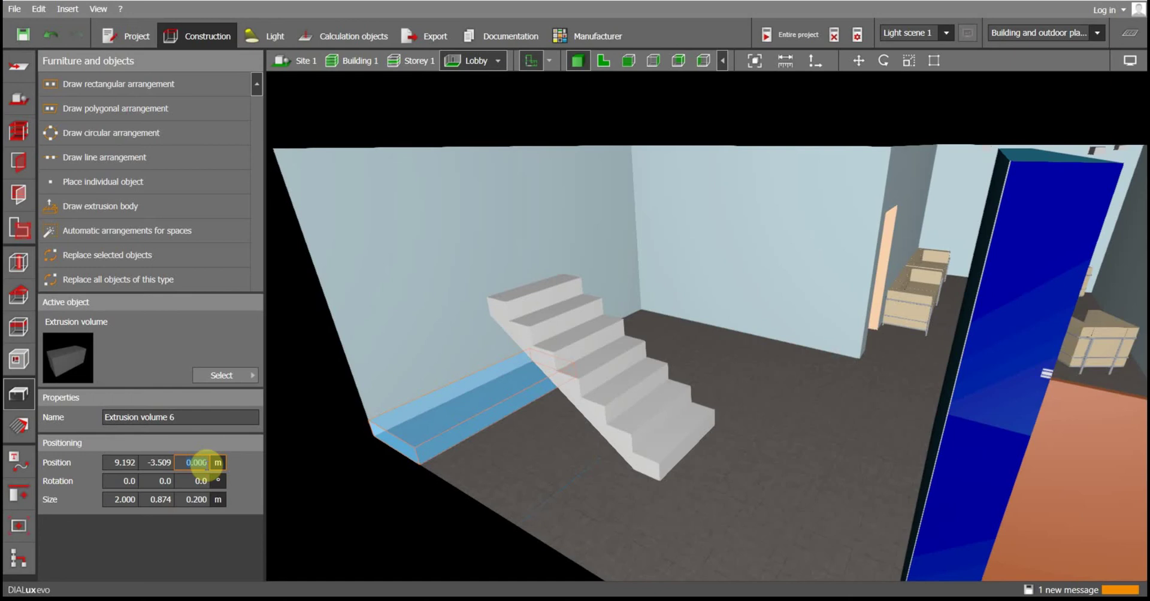
pyautogui.write('1.4')
pyautogui.press('Return')
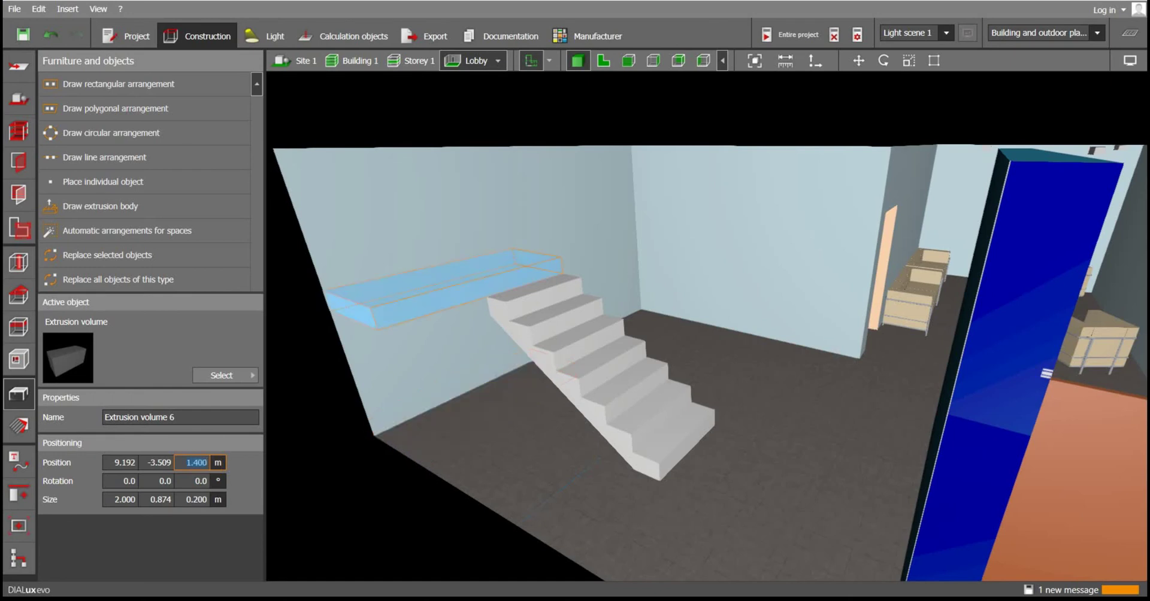
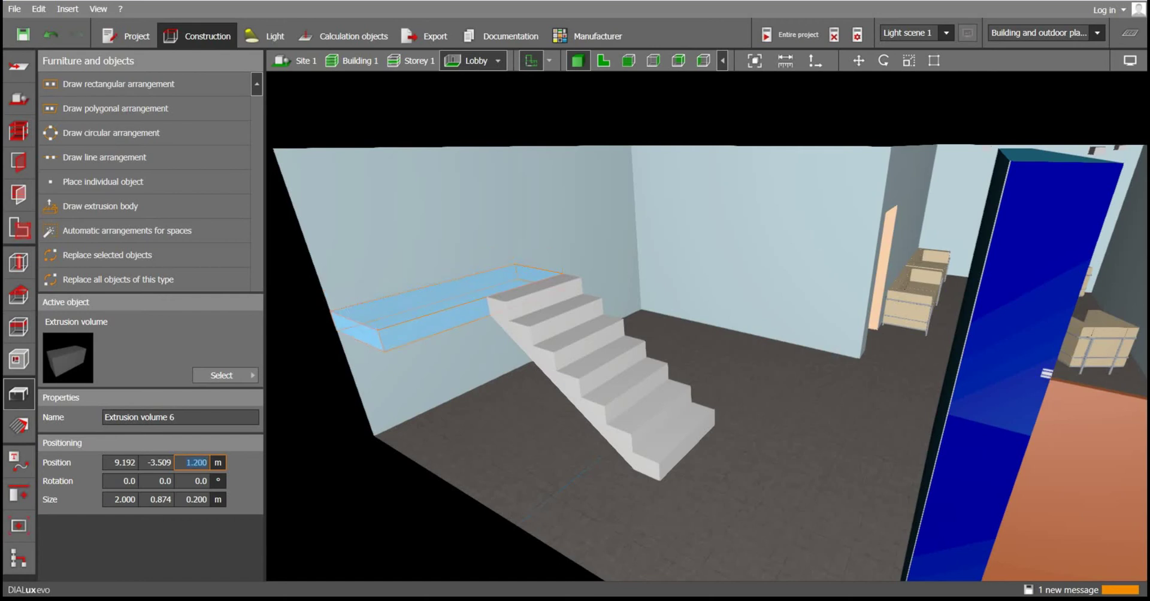
pyautogui.click(521, 453)
pyautogui.moveTo(511, 535); pyautogui.dragTo(565, 195)
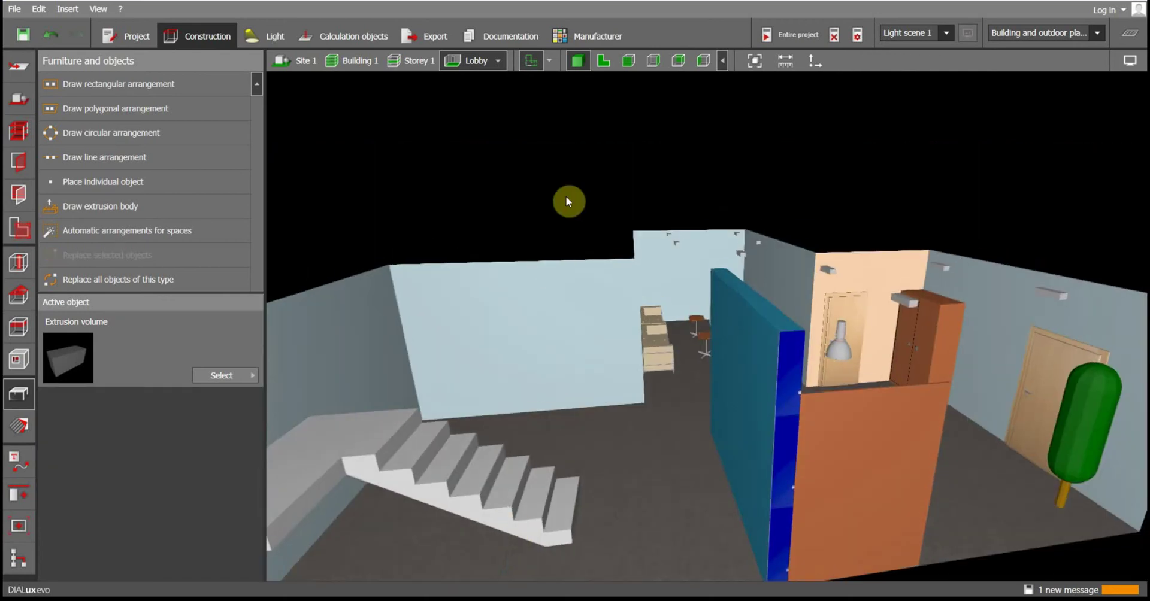
# In the side elevation showing the stairs, shift the reference grid slightly horizontally to position -3.972 so its lines align with the steps
pyautogui.click(627, 61)
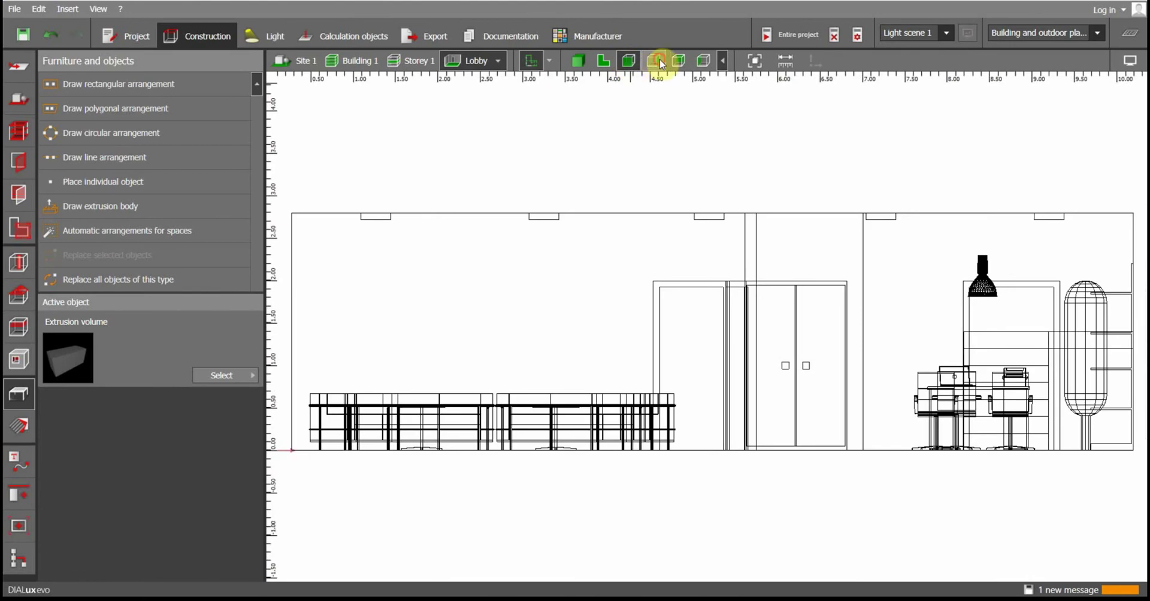
pyautogui.click(653, 60)
pyautogui.scroll(-5, 645, 393)
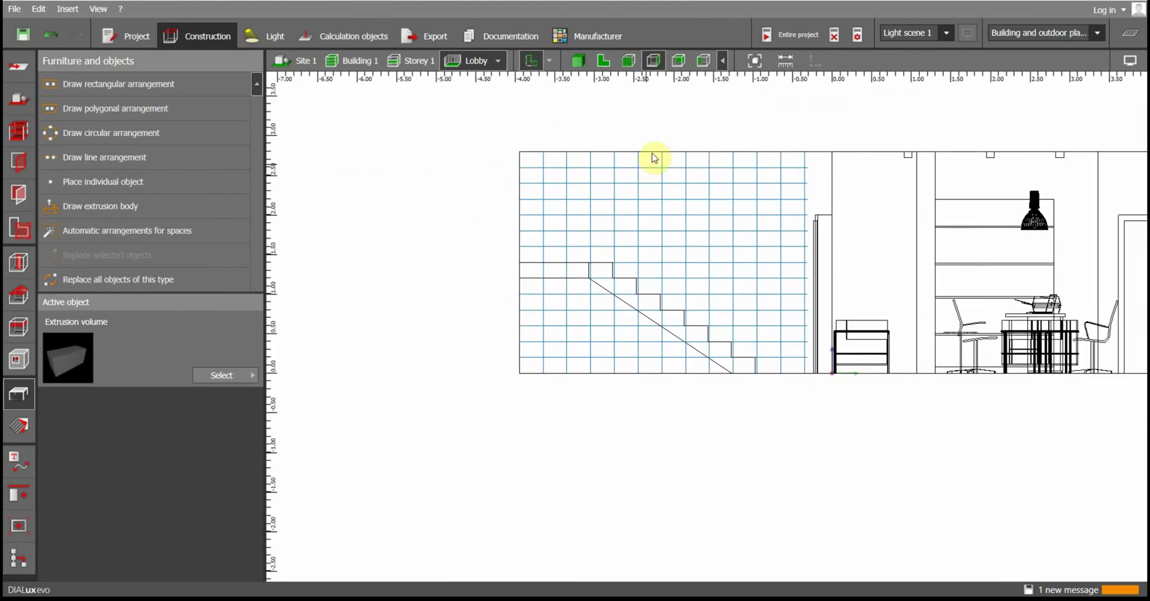
pyautogui.scroll(2, 655, 154)
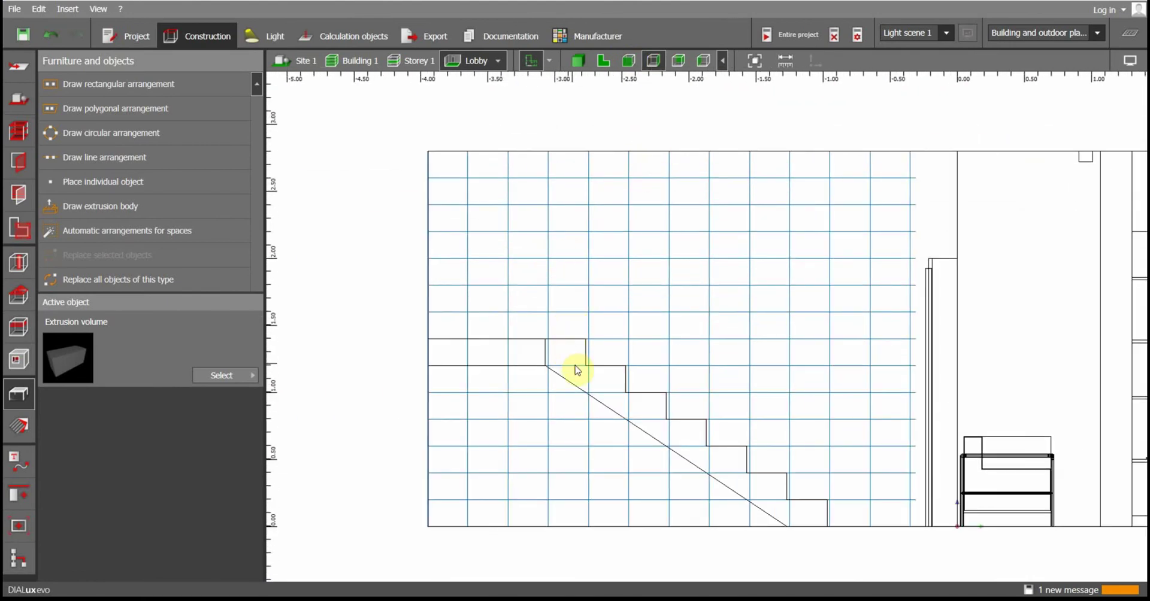
pyautogui.click(549, 423)
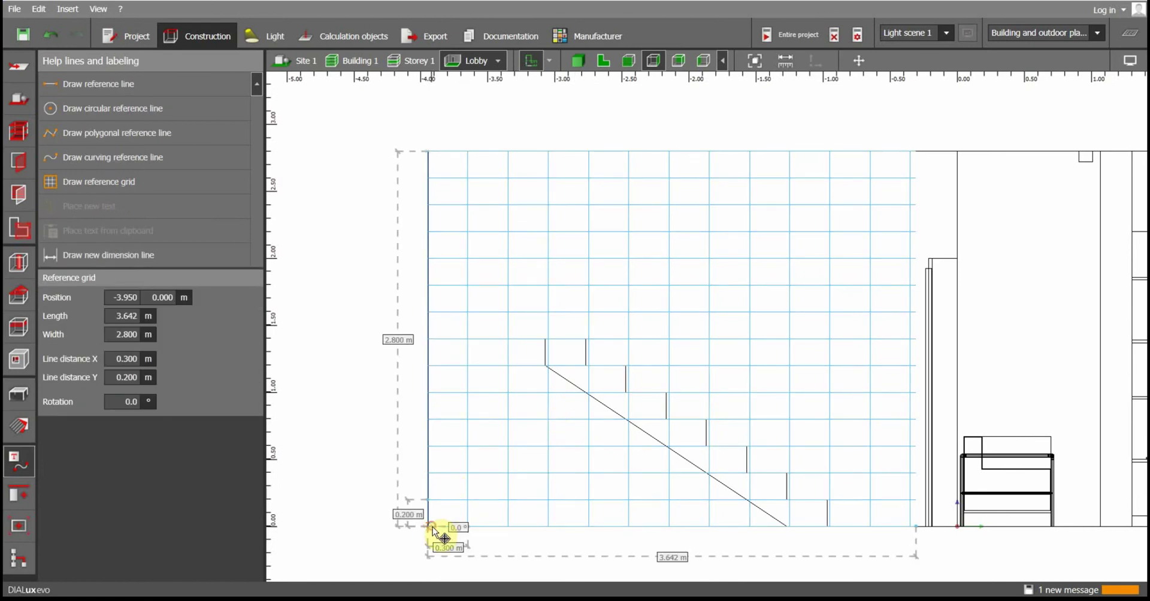
pyautogui.moveTo(430, 527); pyautogui.dragTo(430, 529)
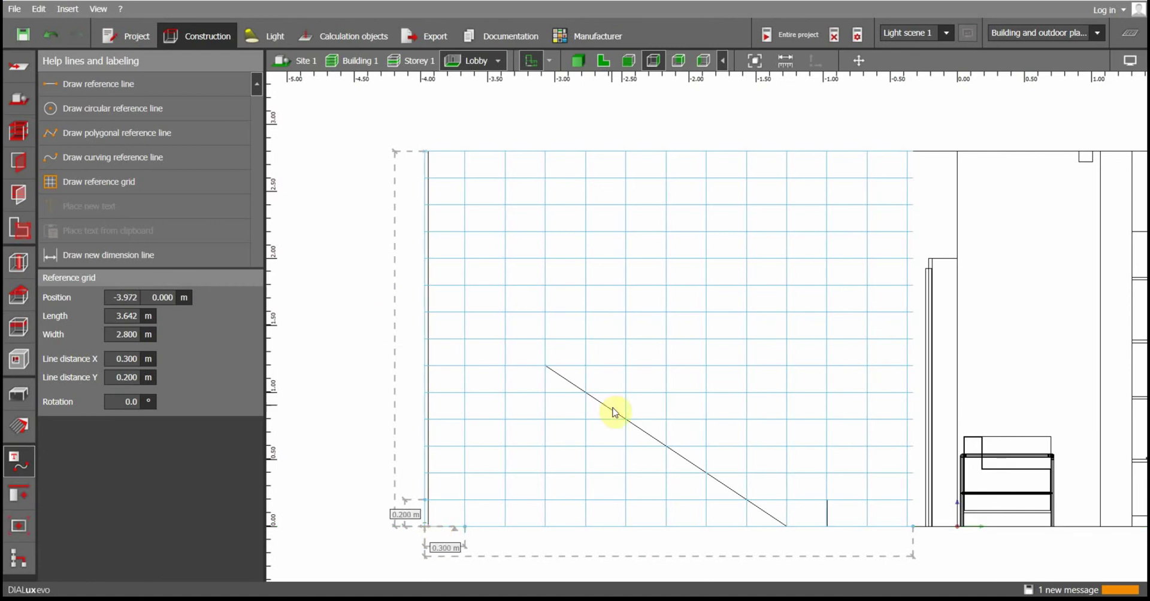
pyautogui.scroll(1, 583, 316)
pyautogui.scroll(-2, 562, 293)
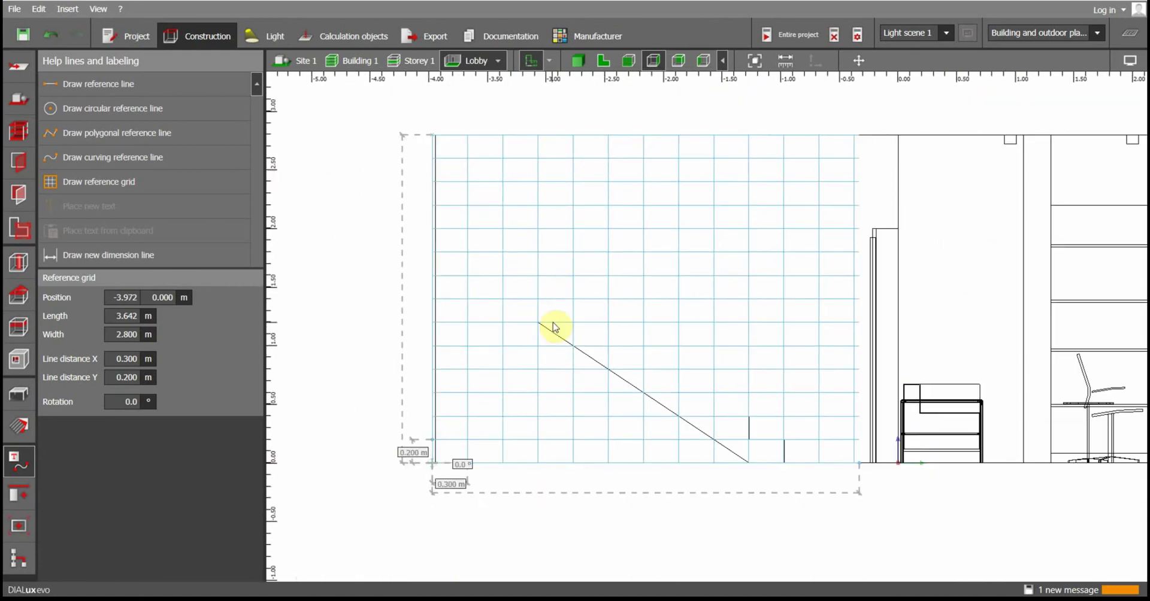
# Outline a new extrusion body's seven ascending steps, each 0.3 m deep and 0.2 m high, from the landing top to the 2.8 m ceiling
pyautogui.click(568, 344)
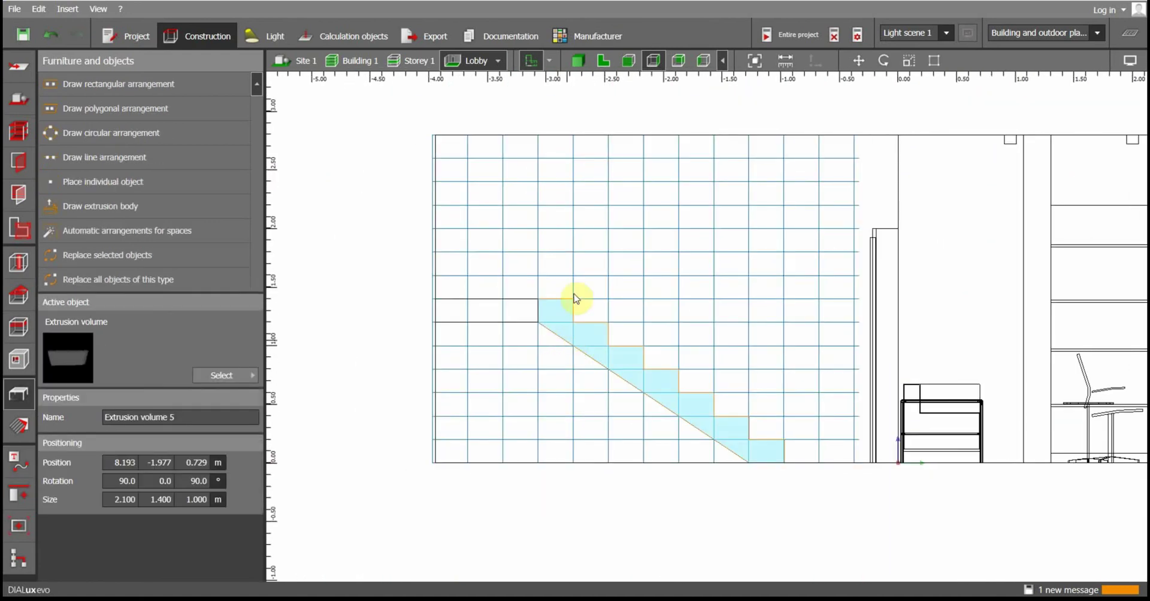
pyautogui.click(147, 215)
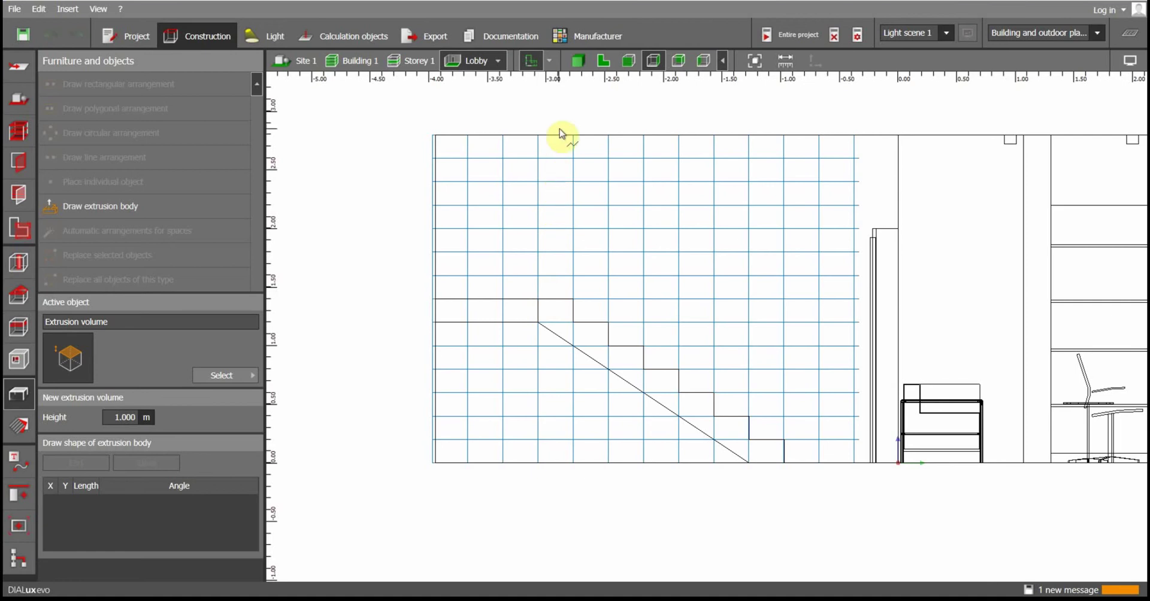
pyautogui.click(539, 298)
pyautogui.click(539, 276)
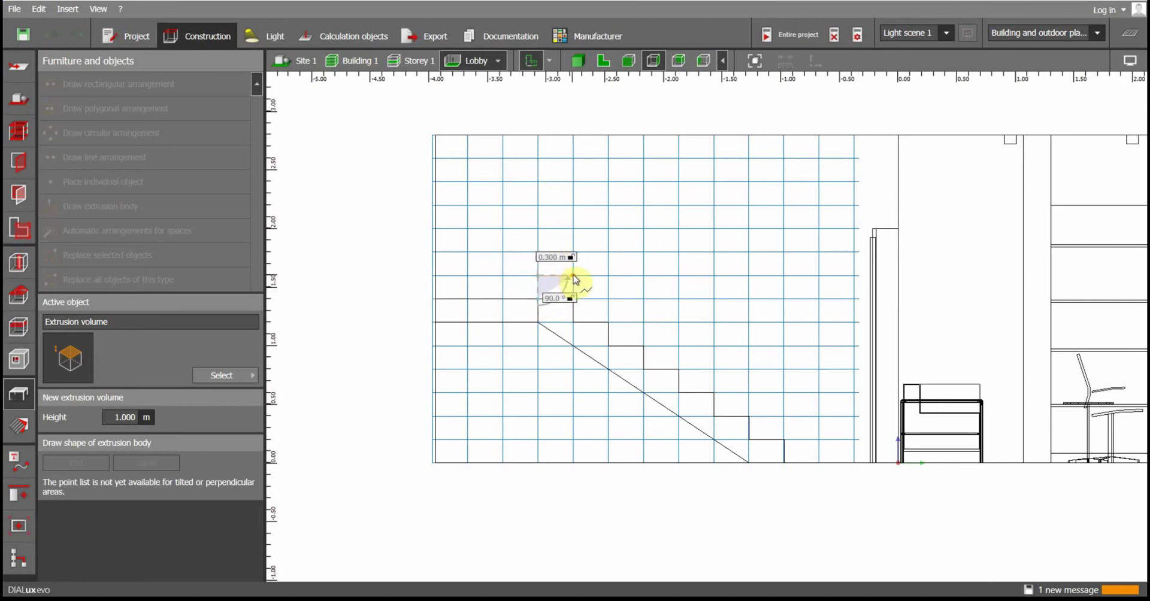
pyautogui.click(573, 259)
pyautogui.click(571, 254)
pyautogui.click(607, 248)
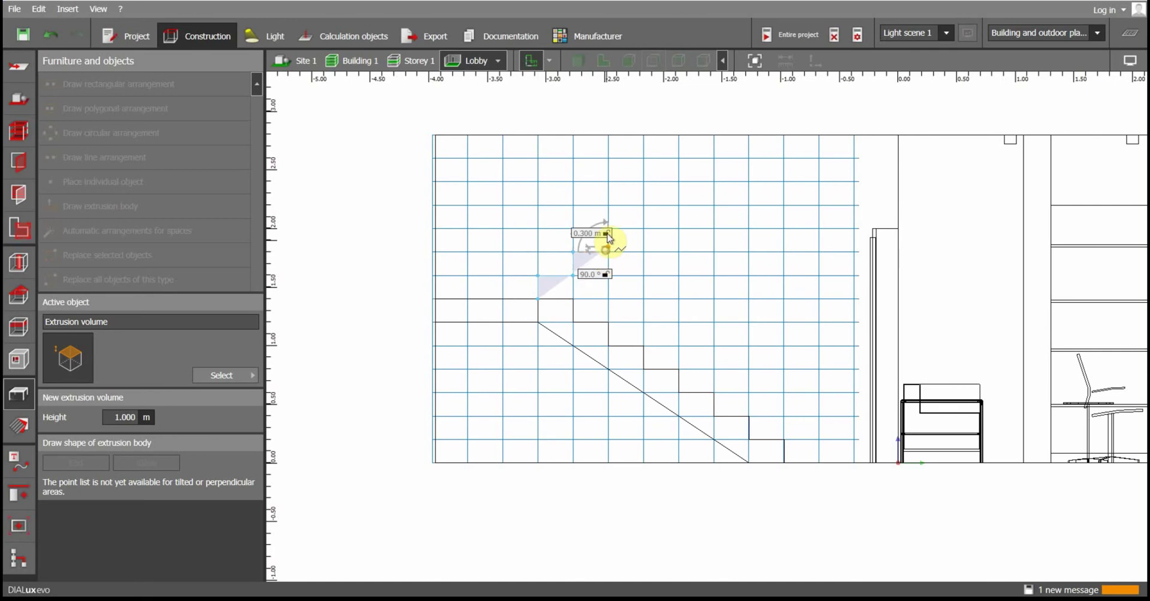
pyautogui.click(608, 229)
pyautogui.click(645, 229)
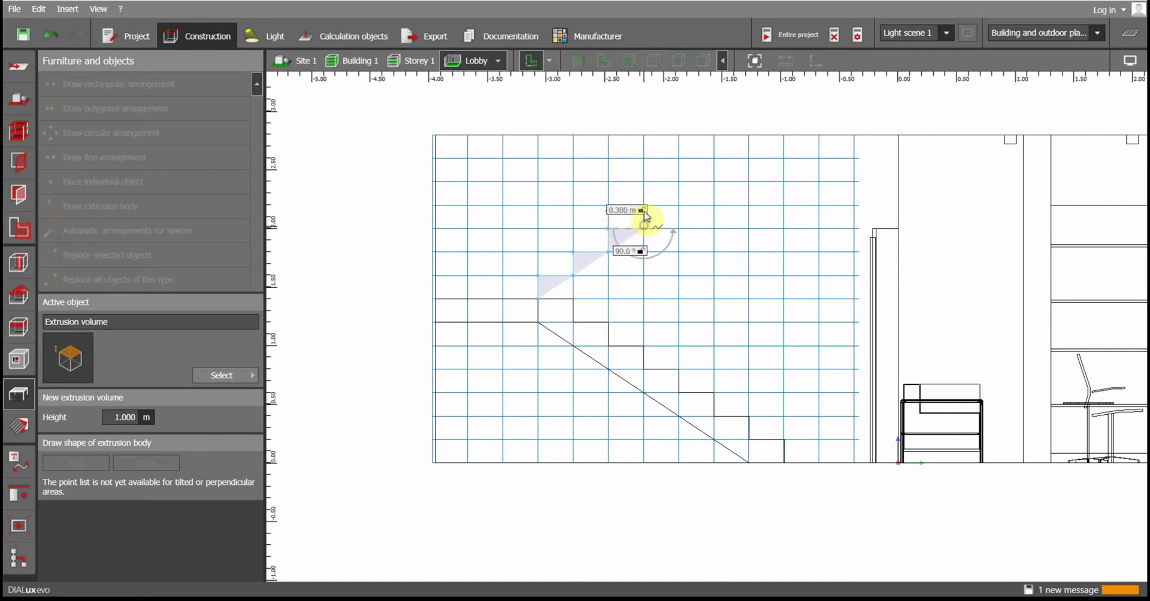
pyautogui.click(644, 206)
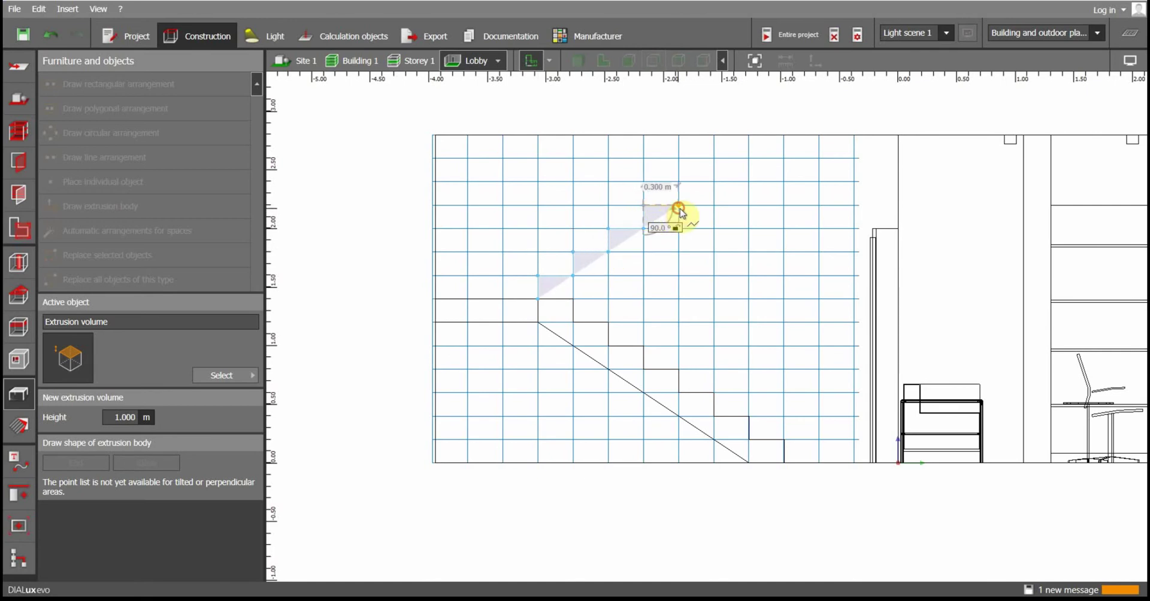
pyautogui.click(678, 207)
pyautogui.click(679, 183)
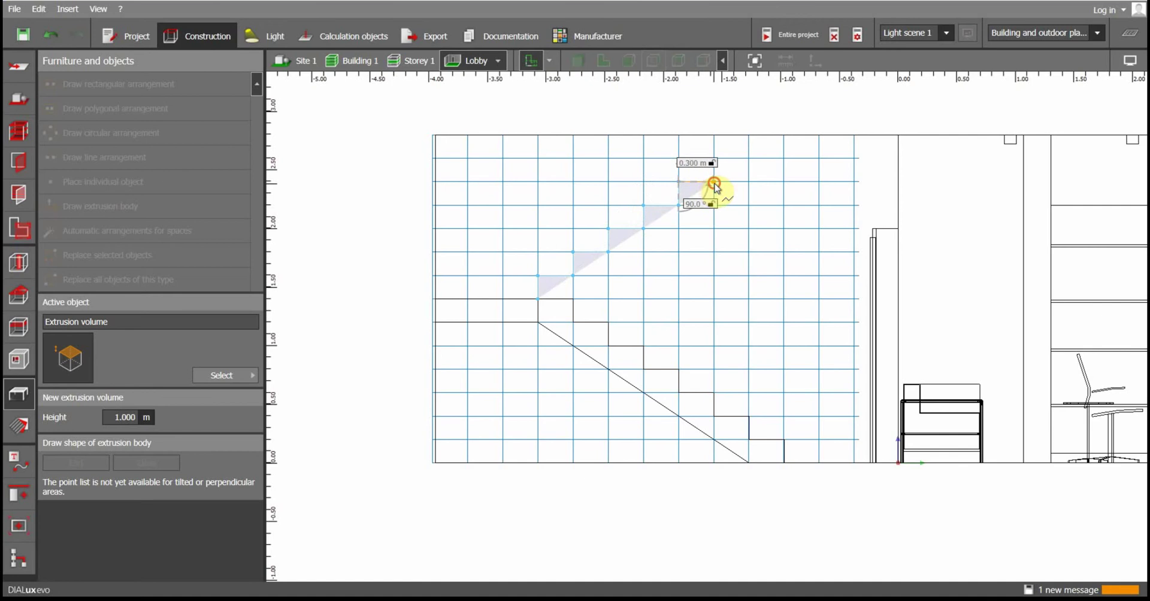
pyautogui.click(714, 183)
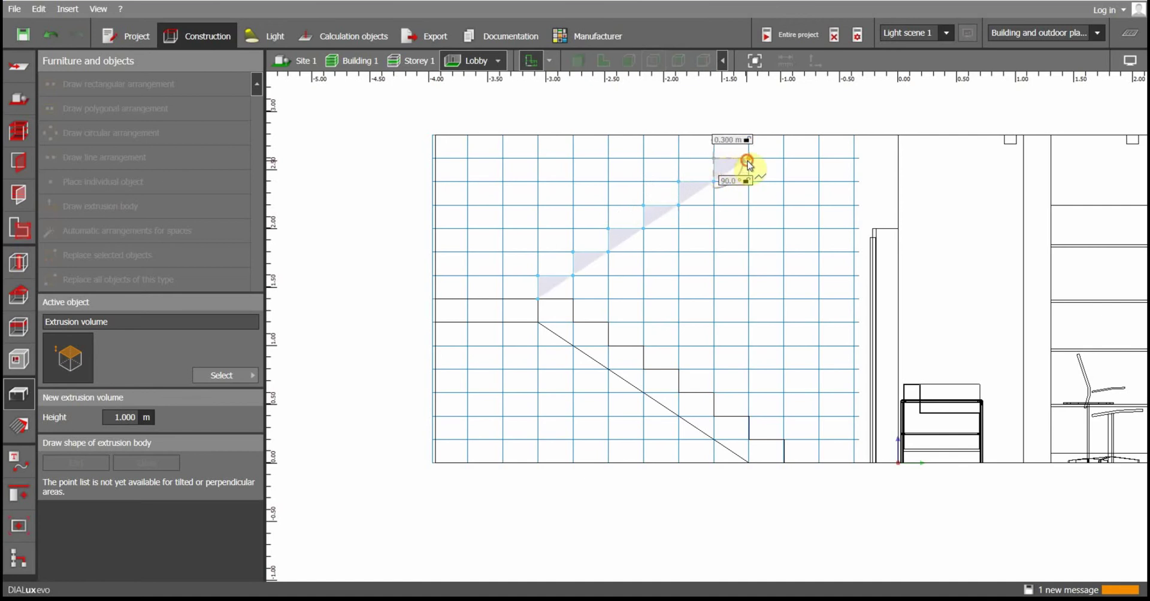
pyautogui.click(714, 159)
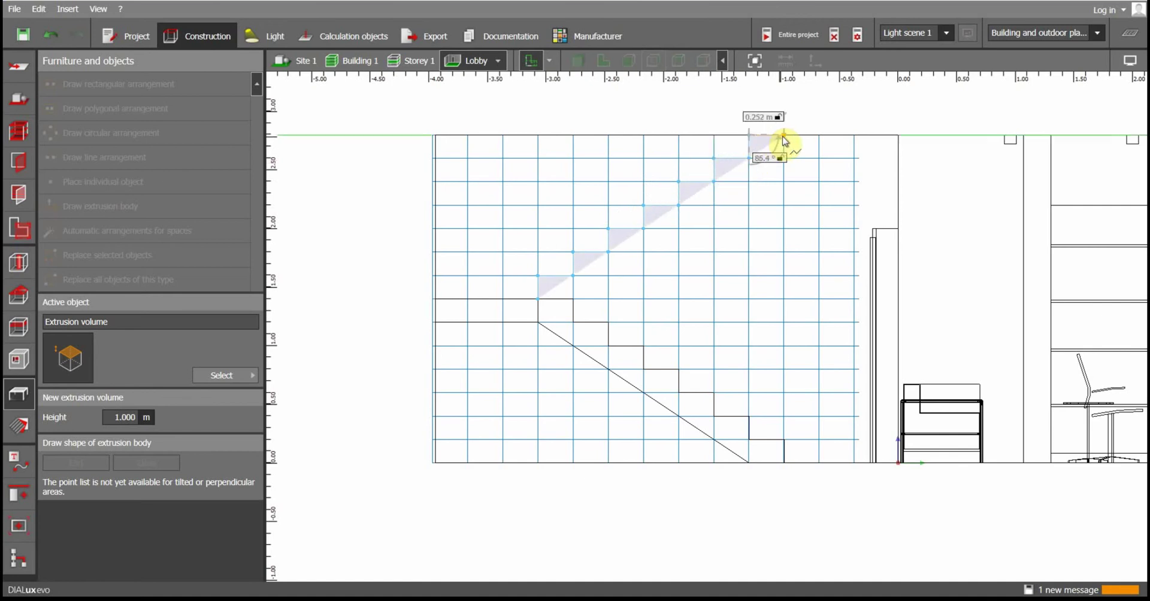
pyautogui.click(784, 136)
# Close the upper flight's outline with a 0.2 m vertical drop and a sloped underside back to the landing
pyautogui.click(784, 158)
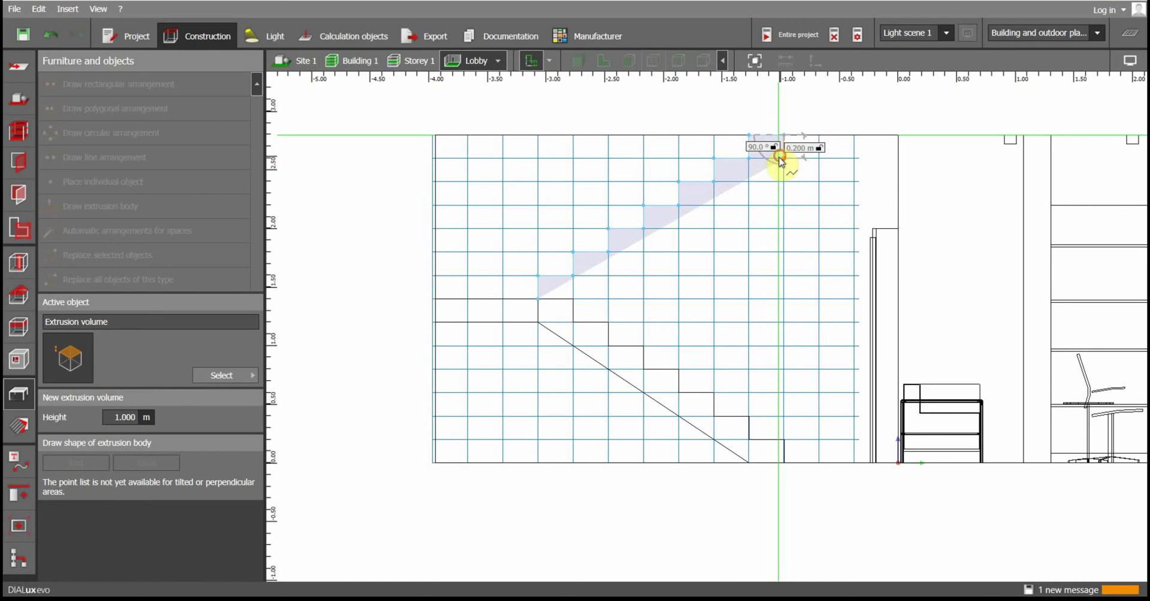
pyautogui.click(573, 298)
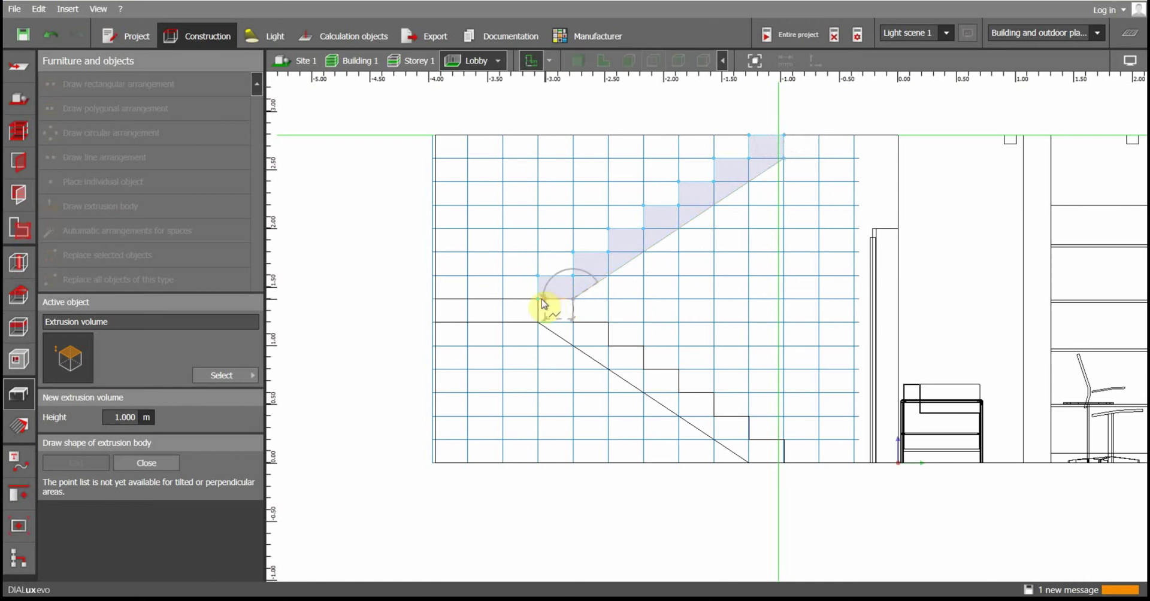
pyautogui.doubleClick(541, 299)
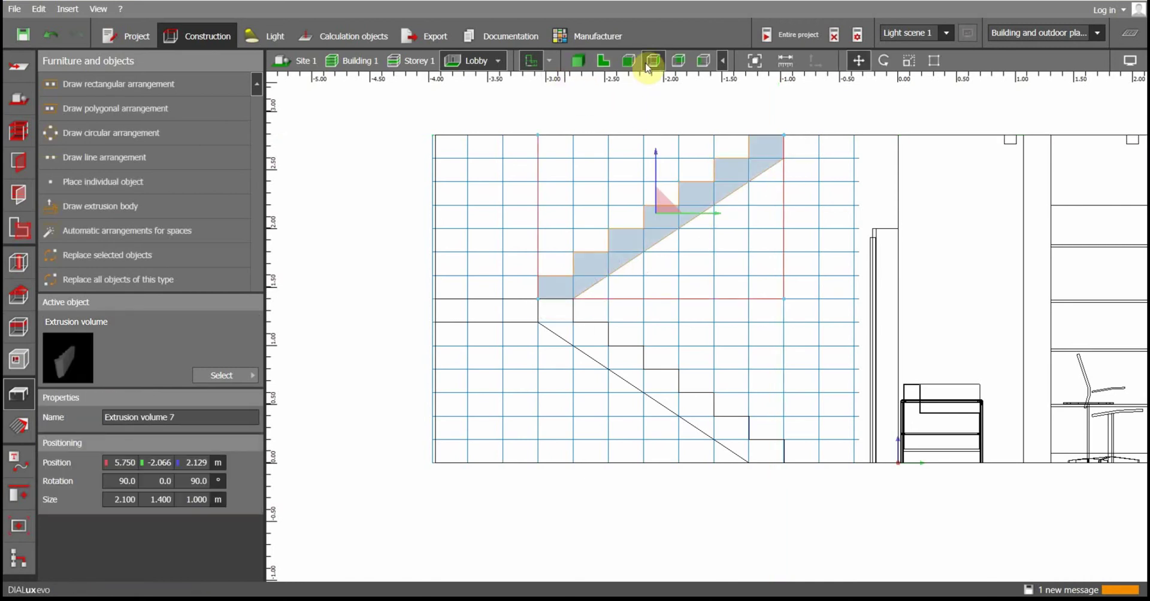
# Move the upper flight horizontally in plan to X 9.191, between the lower flight and the side wall, and check it in 3D
pyautogui.click(607, 65)
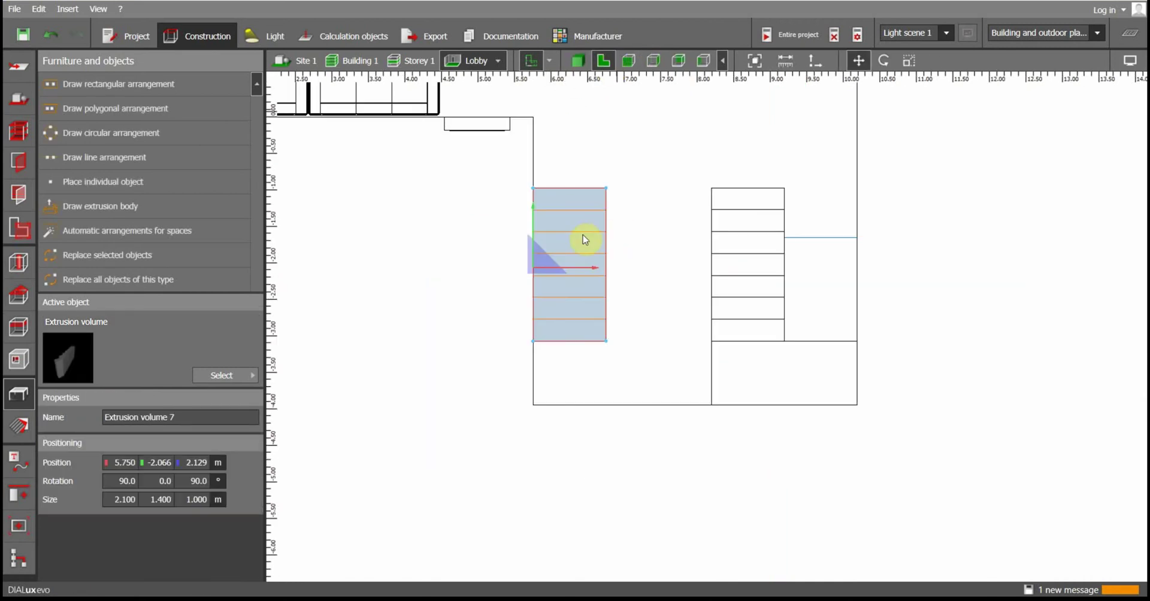
pyautogui.moveTo(538, 270); pyautogui.dragTo(790, 273)
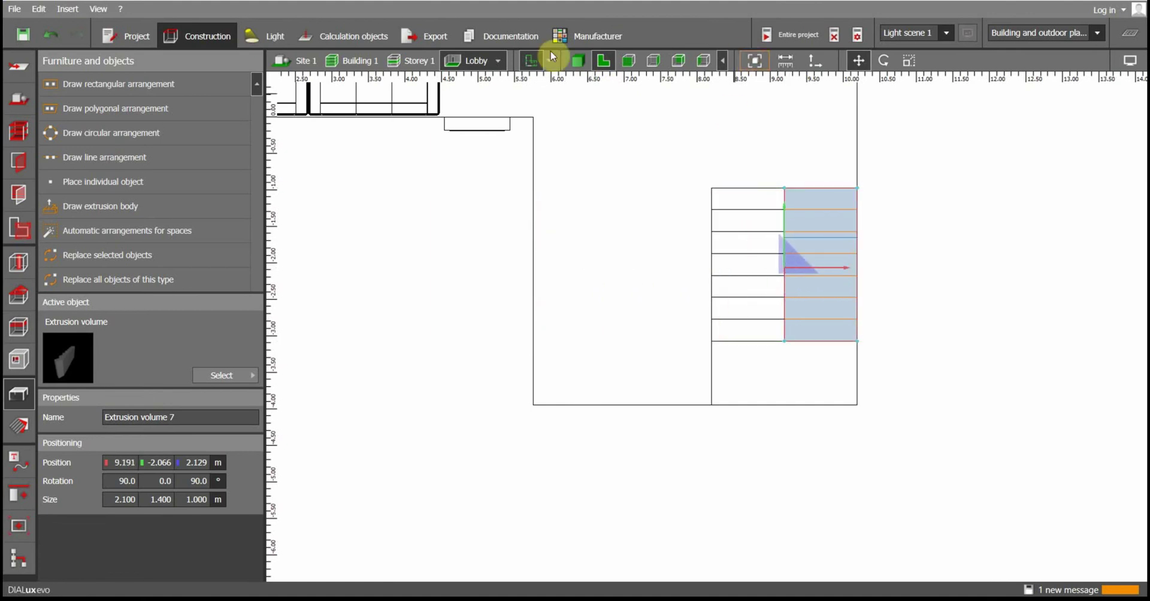
pyautogui.click(575, 60)
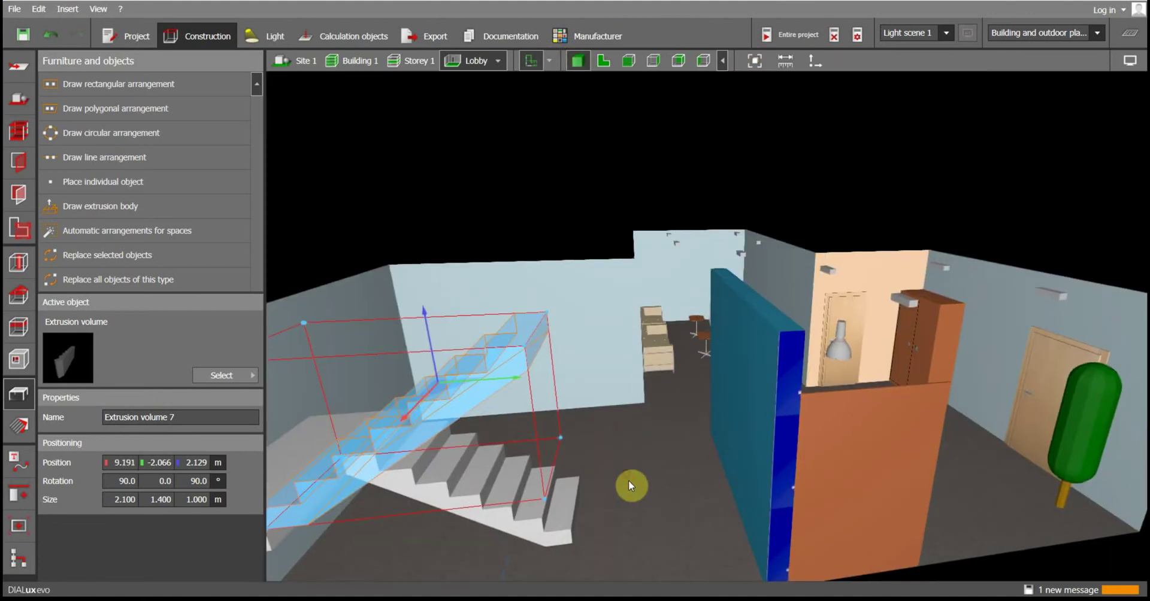
pyautogui.click(588, 532)
pyautogui.moveTo(587, 532); pyautogui.dragTo(372, 503)
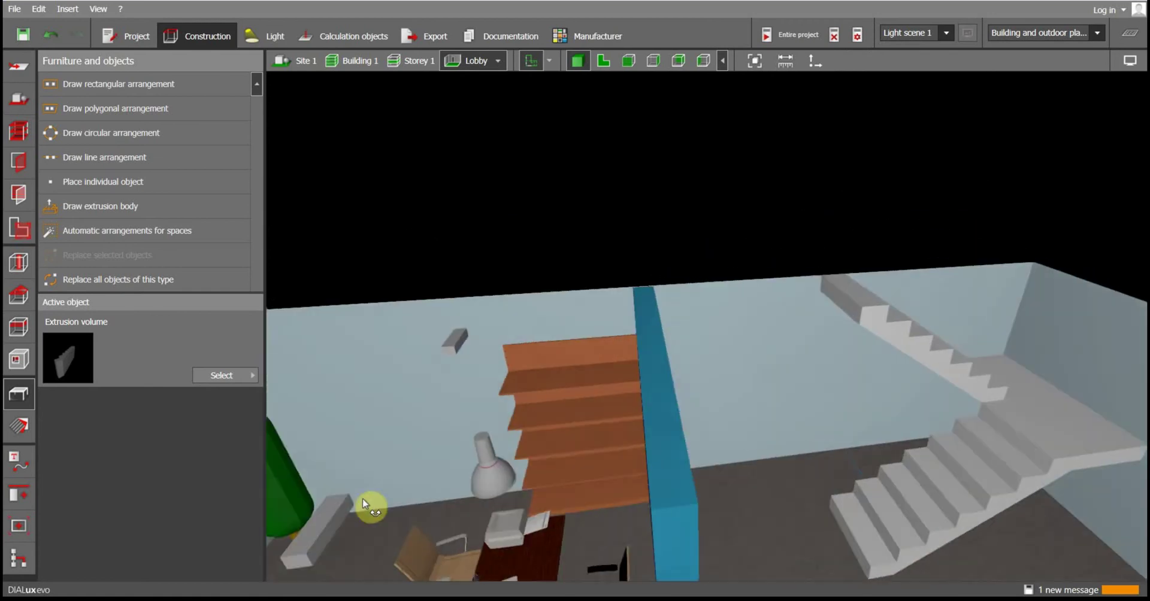
pyautogui.moveTo(1041, 545); pyautogui.dragTo(1053, 486)
pyautogui.moveTo(987, 419); pyautogui.dragTo(1017, 471)
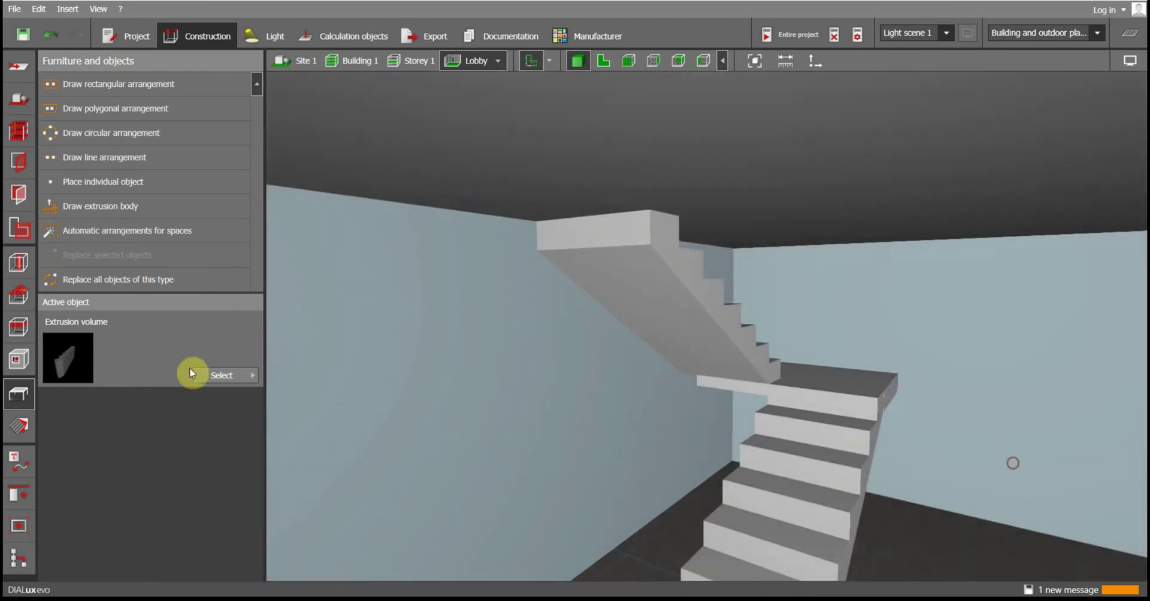
pyautogui.click(18, 360)
pyautogui.click(152, 87)
pyautogui.click(733, 251)
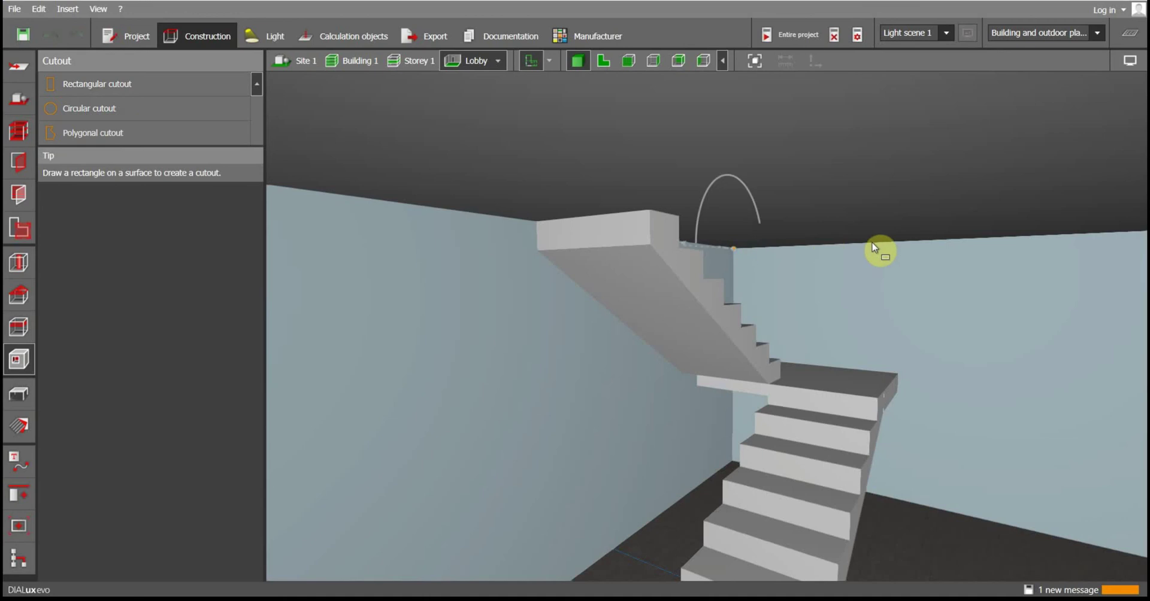
pyautogui.click(788, 240)
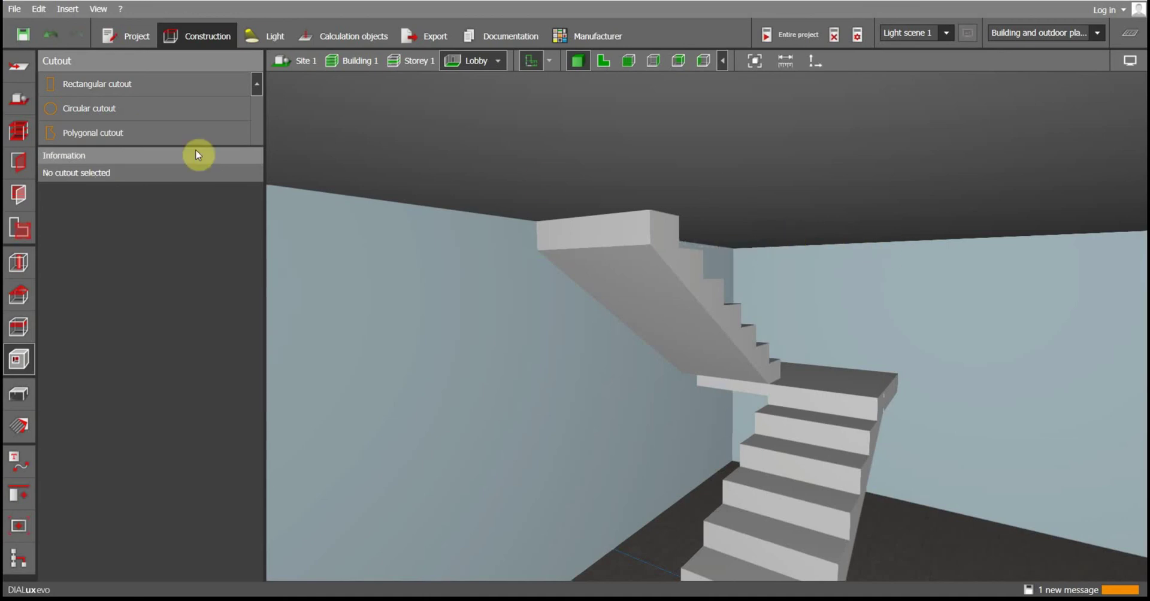
# Draw a rectangular ceiling cutout of about 2.05 m by 3.54 m above the staircase, starting at the wall corner
pyautogui.click(132, 87)
pyautogui.click(732, 245)
pyautogui.click(927, 239)
pyautogui.click(804, 93)
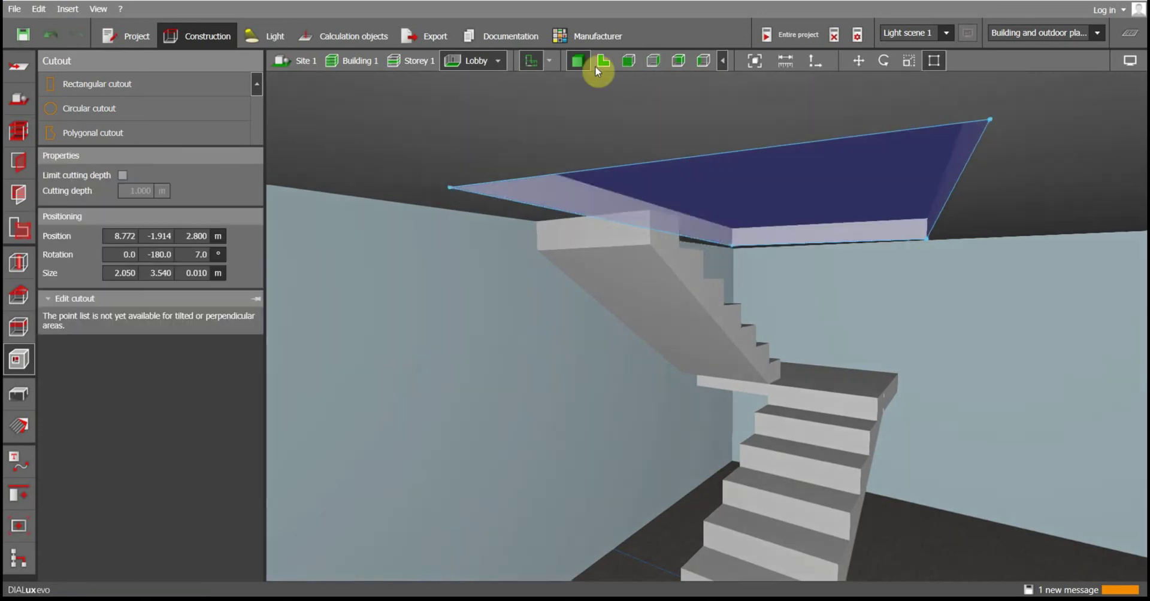
# Reshape the ceiling cutout in plan so its four corners match the outer corners of the two flights and landing
pyautogui.click(603, 60)
pyautogui.moveTo(811, 119); pyautogui.dragTo(858, 189)
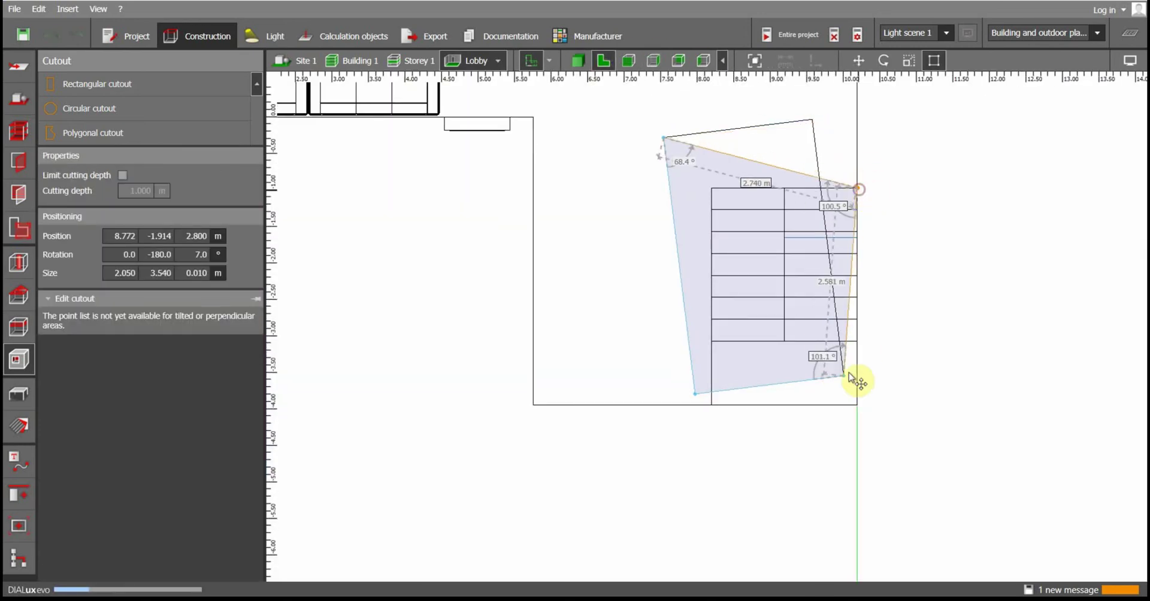
pyautogui.moveTo(850, 383); pyautogui.dragTo(858, 404)
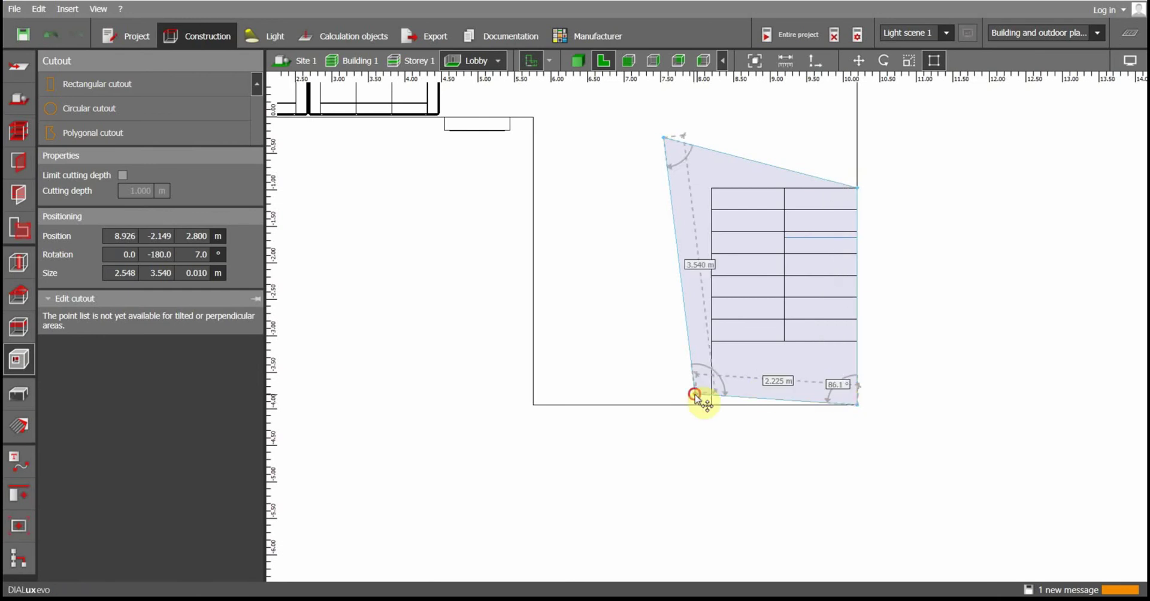
pyautogui.moveTo(695, 395); pyautogui.dragTo(712, 407)
pyautogui.moveTo(665, 139); pyautogui.dragTo(713, 191)
pyautogui.click(612, 248)
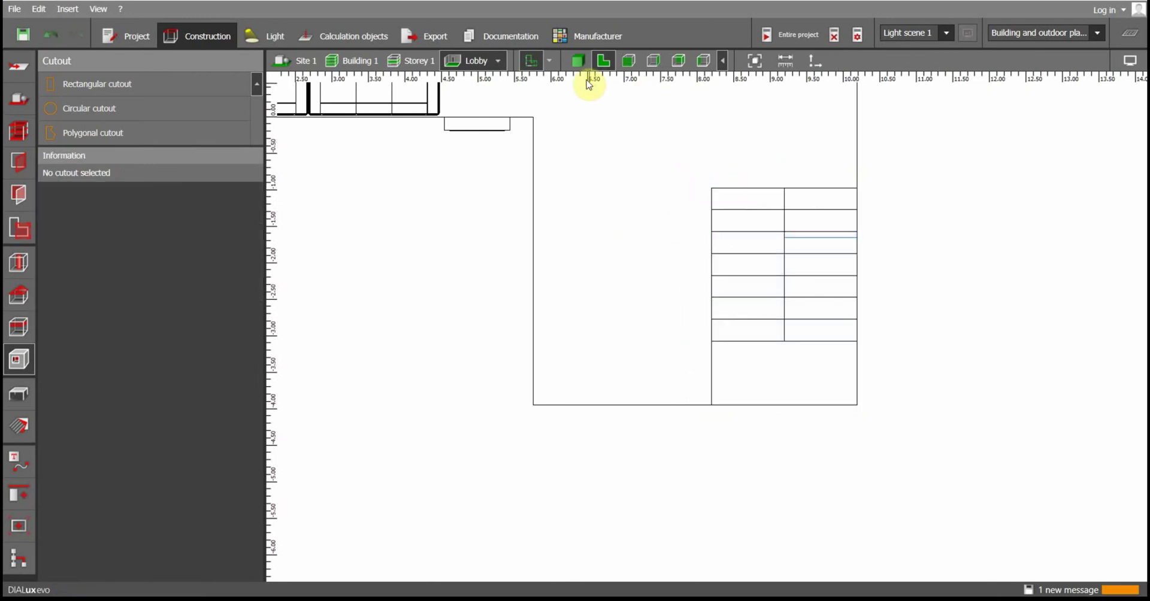
# Examine the ceiling opening and the complete two-flight staircase from several angles in the 3D view
pyautogui.click(579, 61)
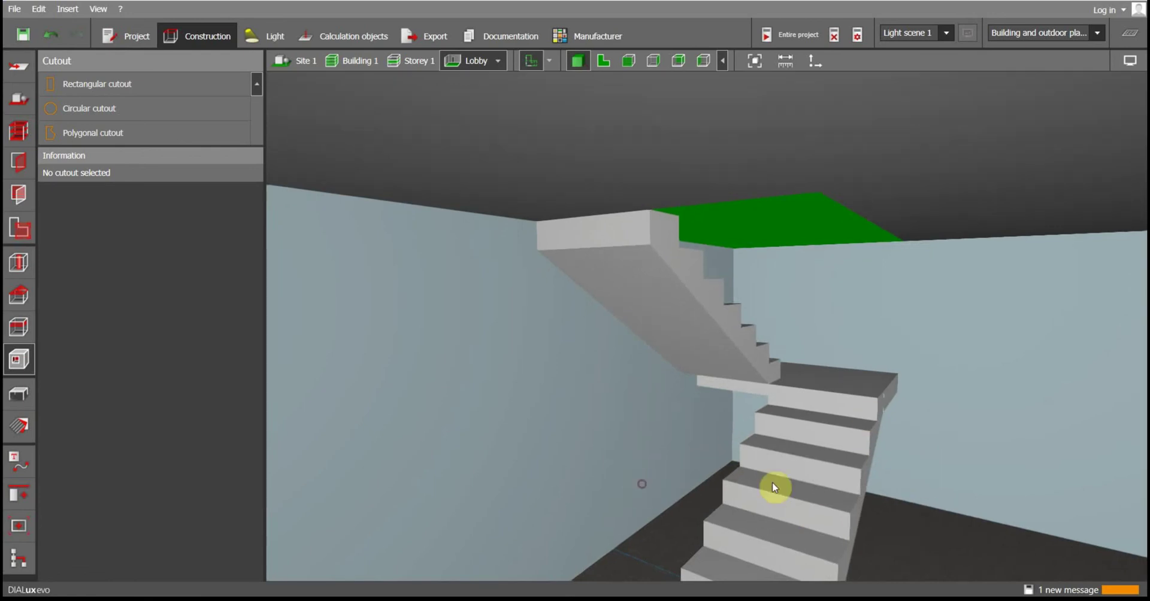
pyautogui.scroll(-6, 946, 511)
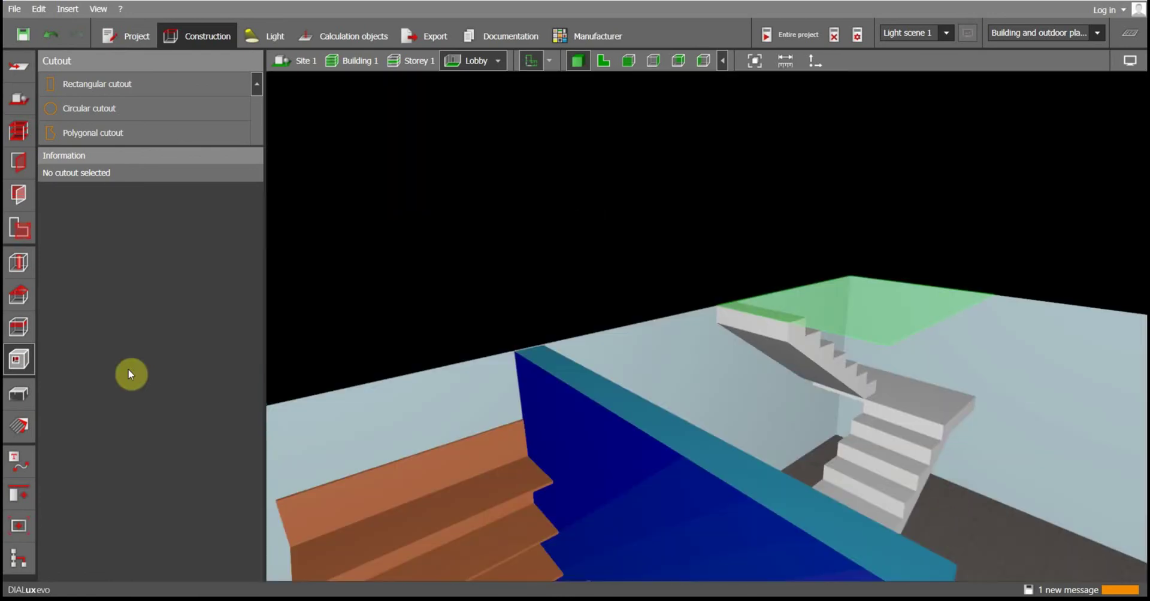
pyautogui.click(24, 393)
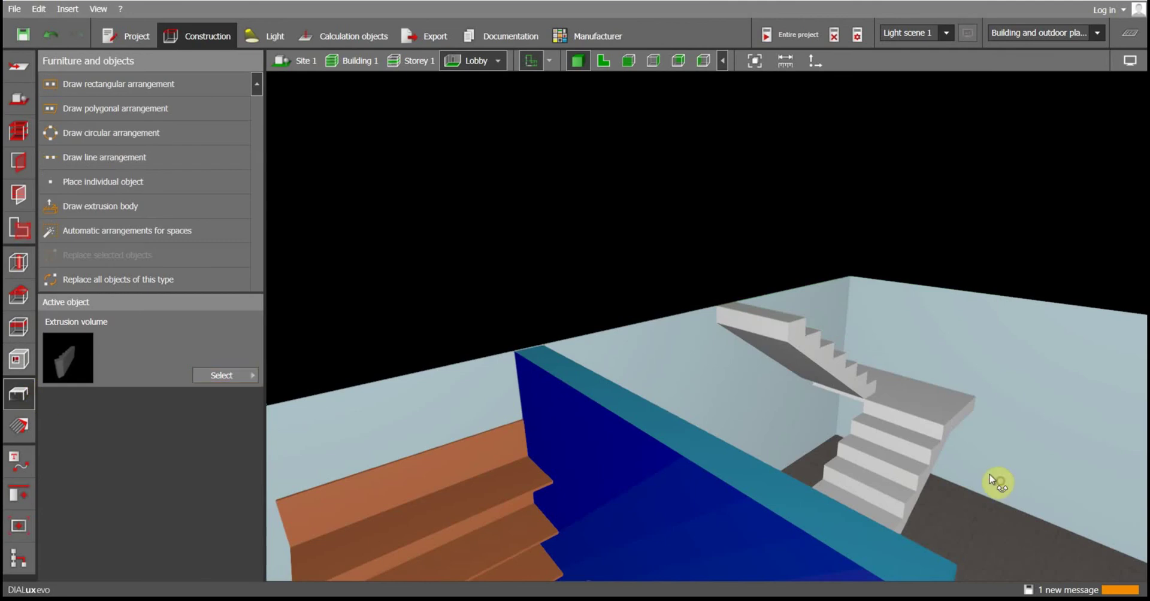
pyautogui.scroll(5, 972, 428)
pyautogui.moveTo(972, 427); pyautogui.dragTo(790, 134)
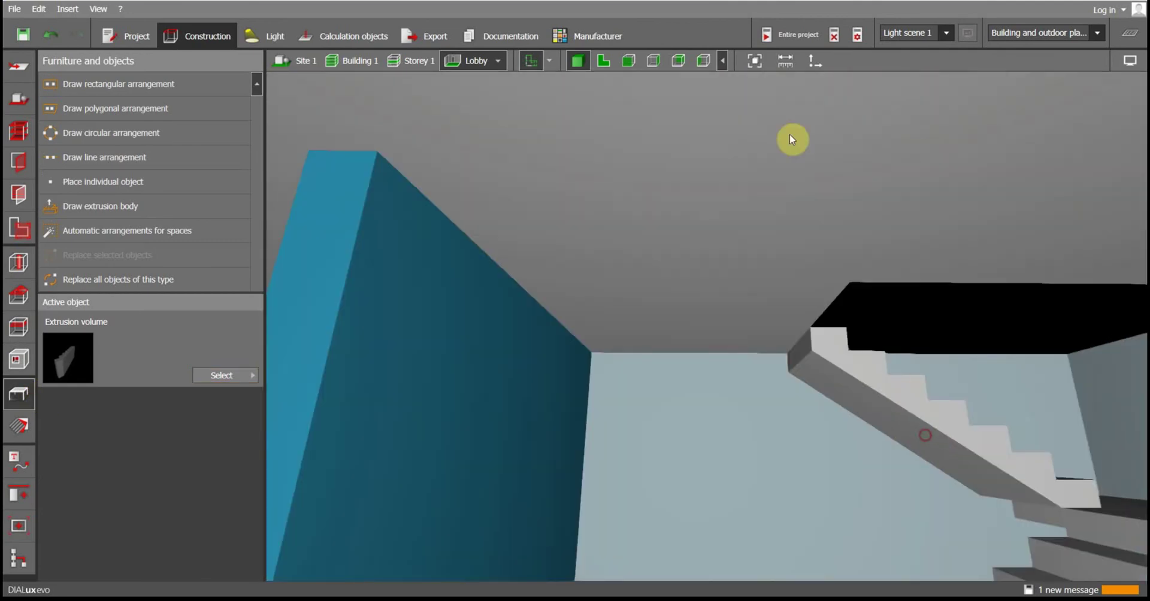
pyautogui.click(755, 61)
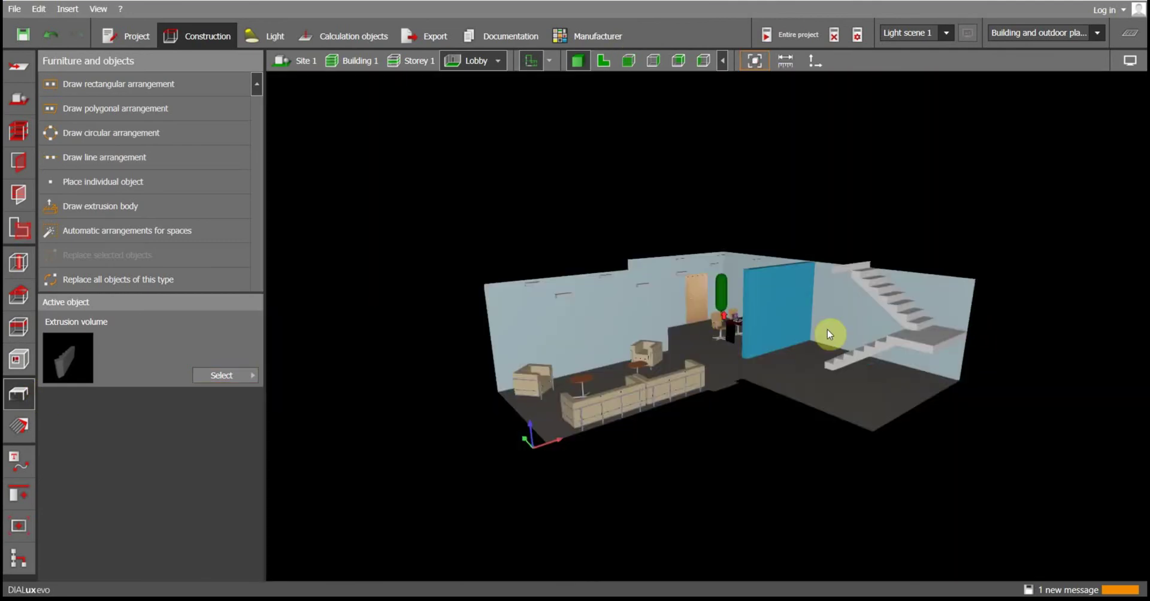
pyautogui.scroll(6, 828, 329)
pyautogui.moveTo(992, 371); pyautogui.dragTo(1147, 353)
pyautogui.moveTo(660, 342); pyautogui.dragTo(660, 382)
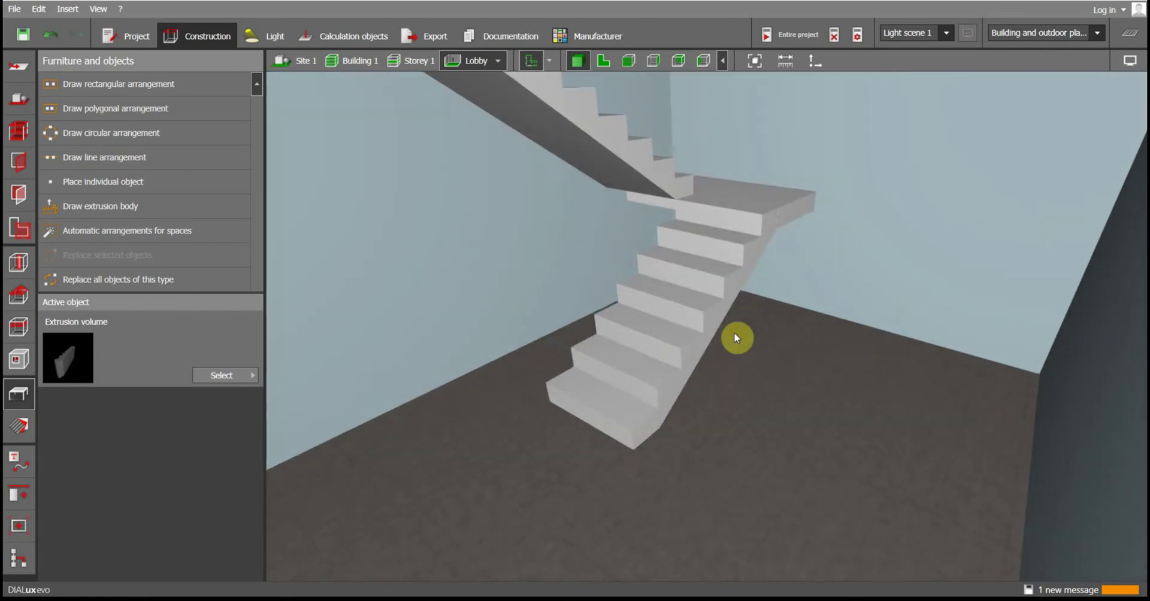
pyautogui.moveTo(663, 383); pyautogui.dragTo(626, 463)
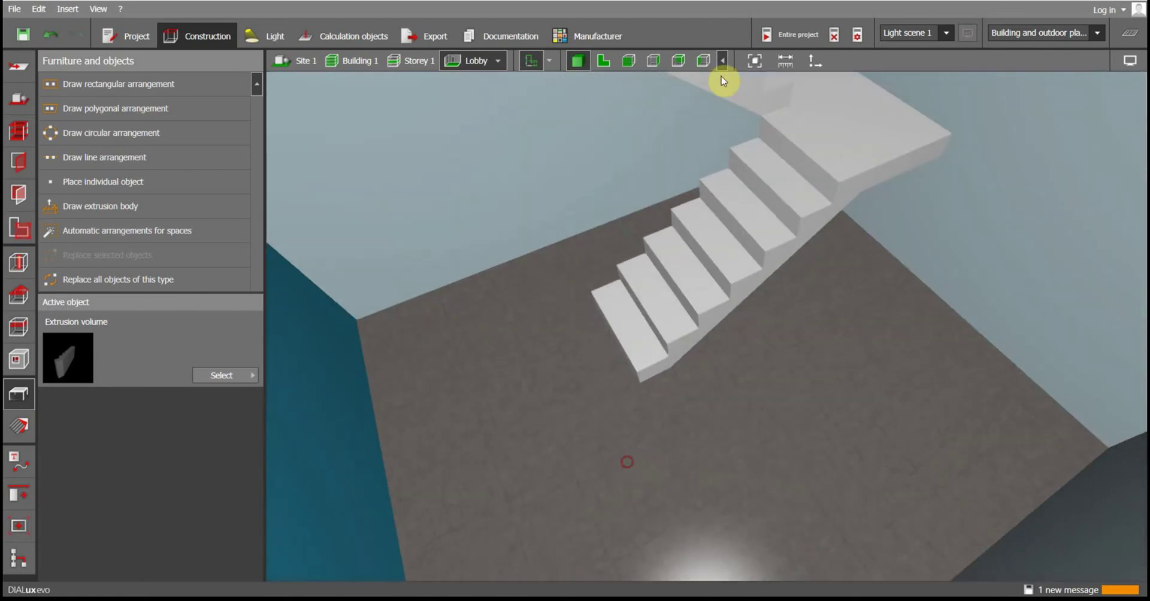
pyautogui.click(604, 61)
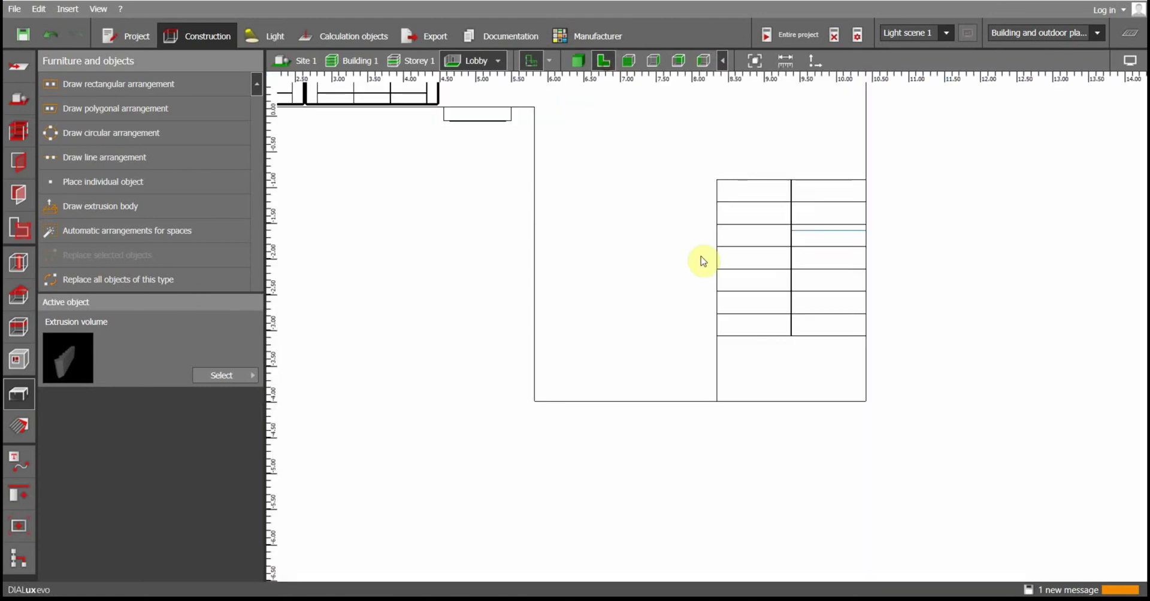
pyautogui.scroll(3, 727, 167)
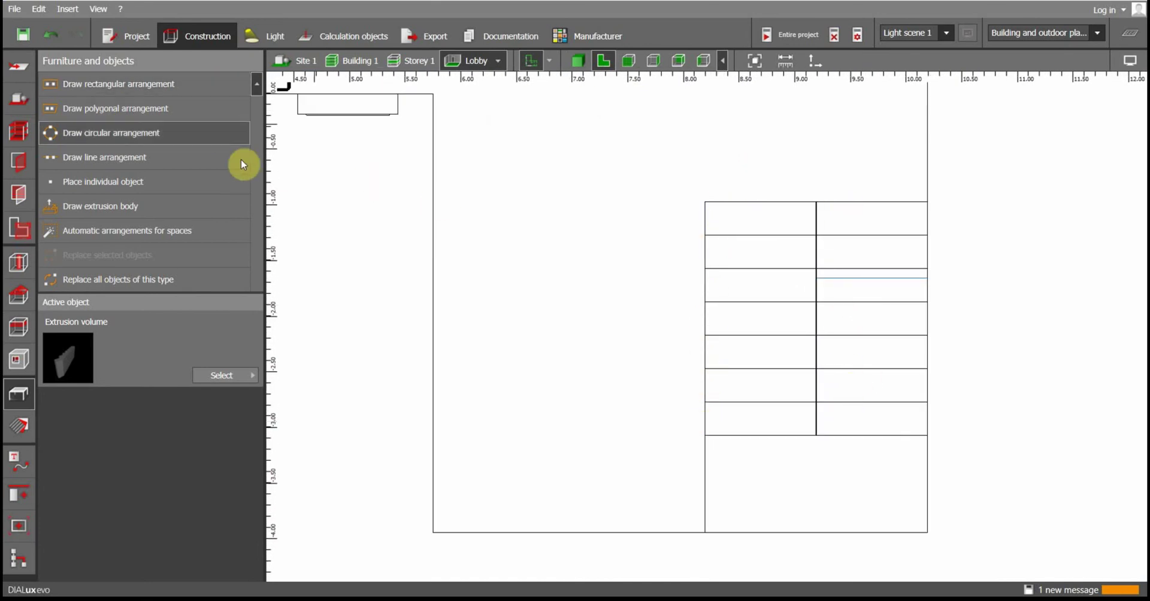
pyautogui.click(578, 61)
pyautogui.moveTo(680, 269); pyautogui.dragTo(671, 233)
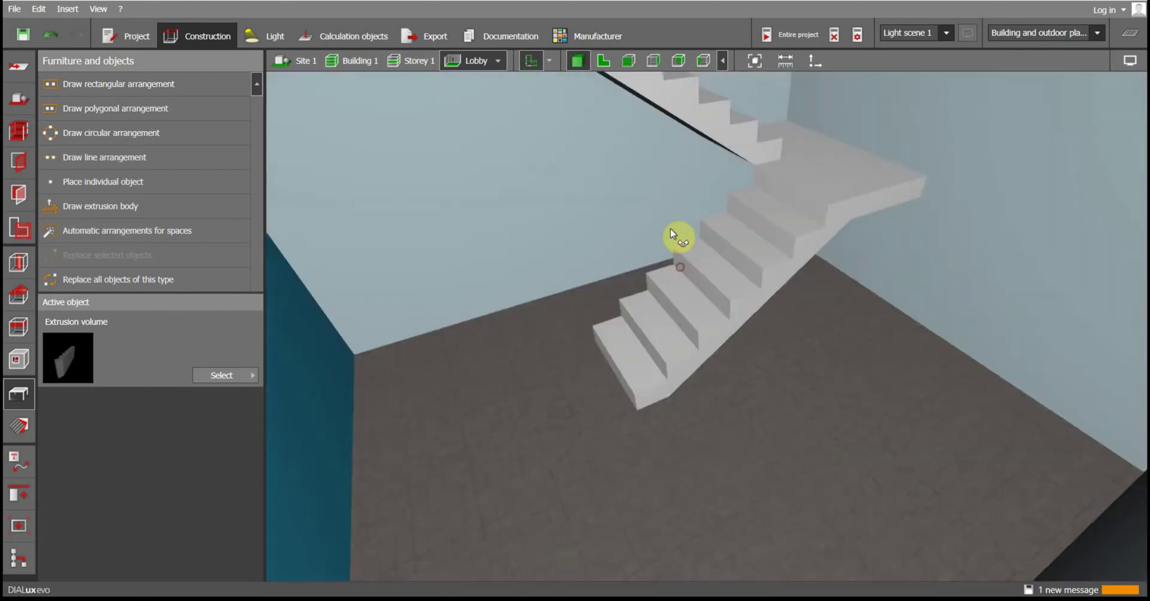
# Place a vertical cylinder 0.05 m high and 0.05 m in diameter near the outer edge of the lower flight's first step, at about X 8.279, Y -1.144
pyautogui.click(604, 60)
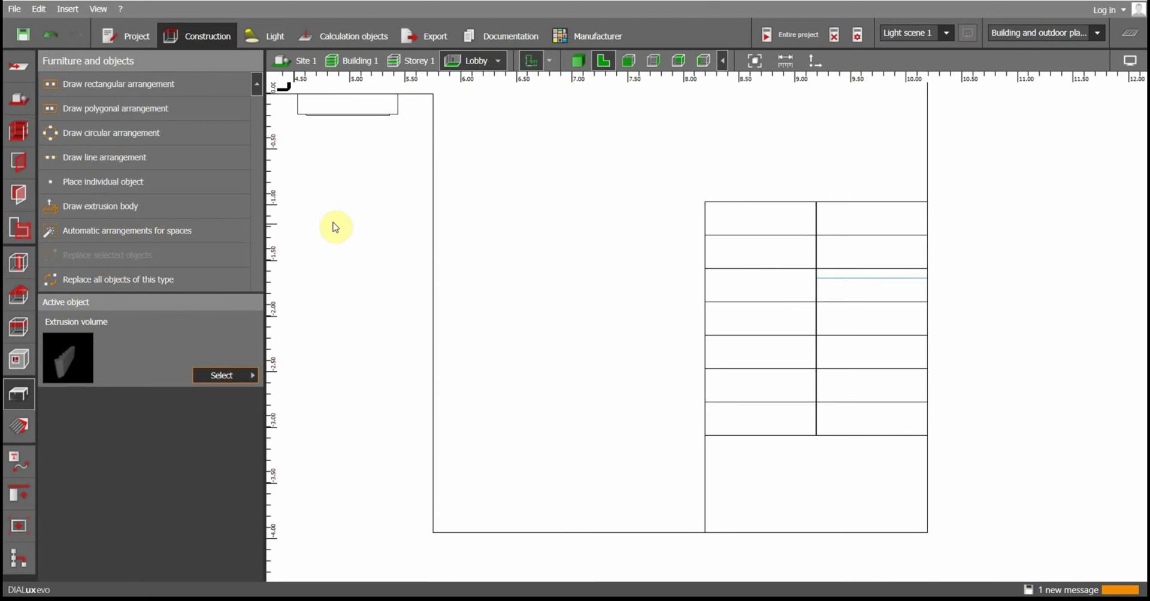
pyautogui.click(236, 379)
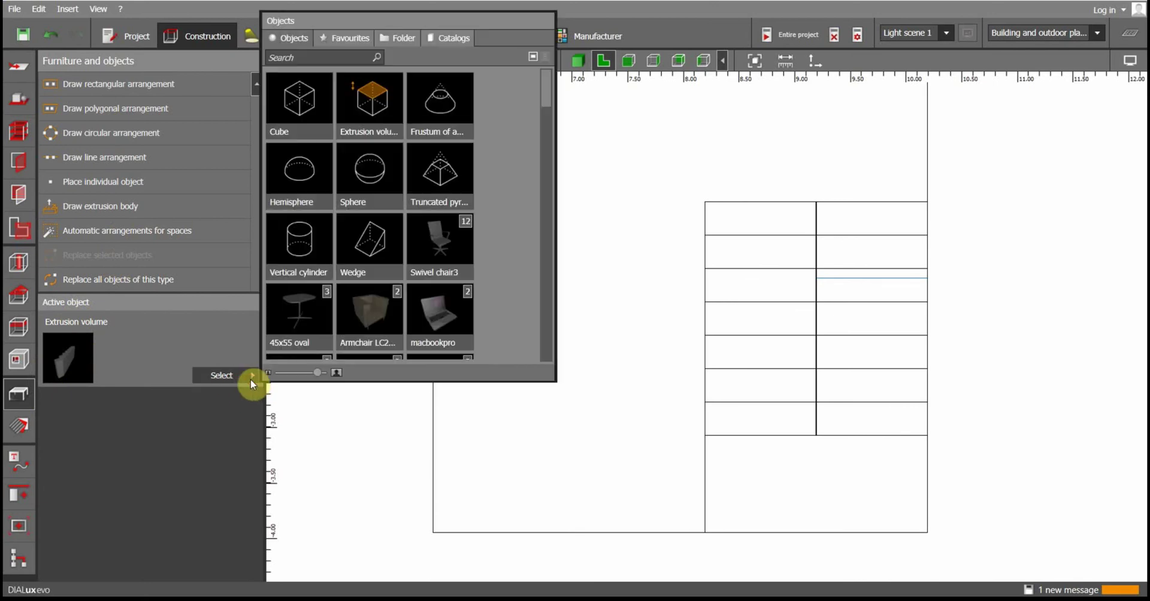
pyautogui.click(303, 249)
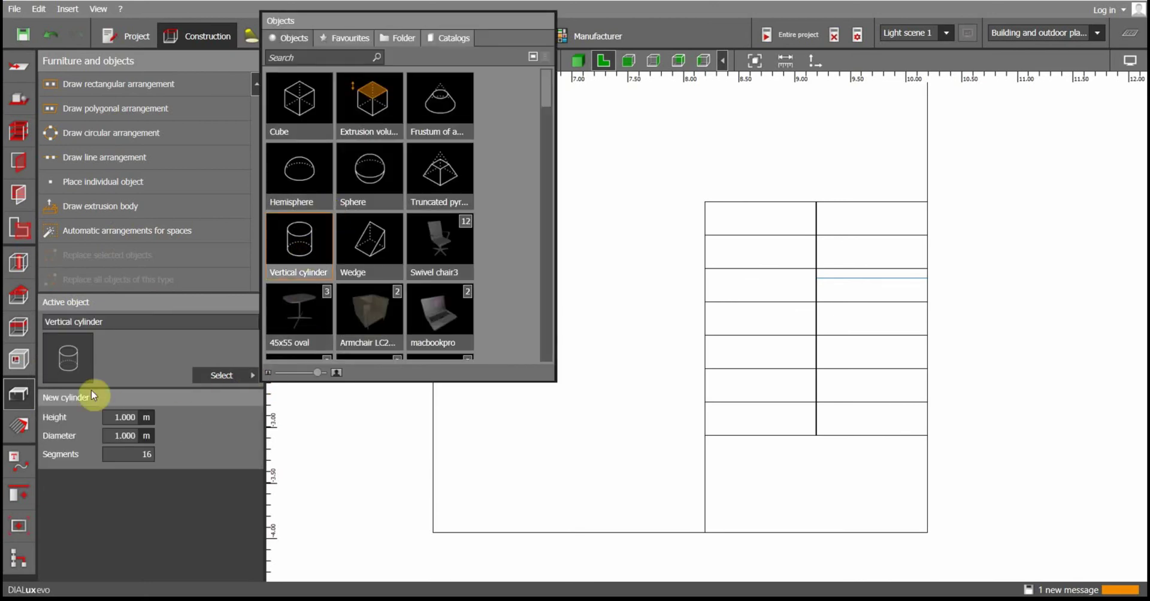
pyautogui.click(126, 418)
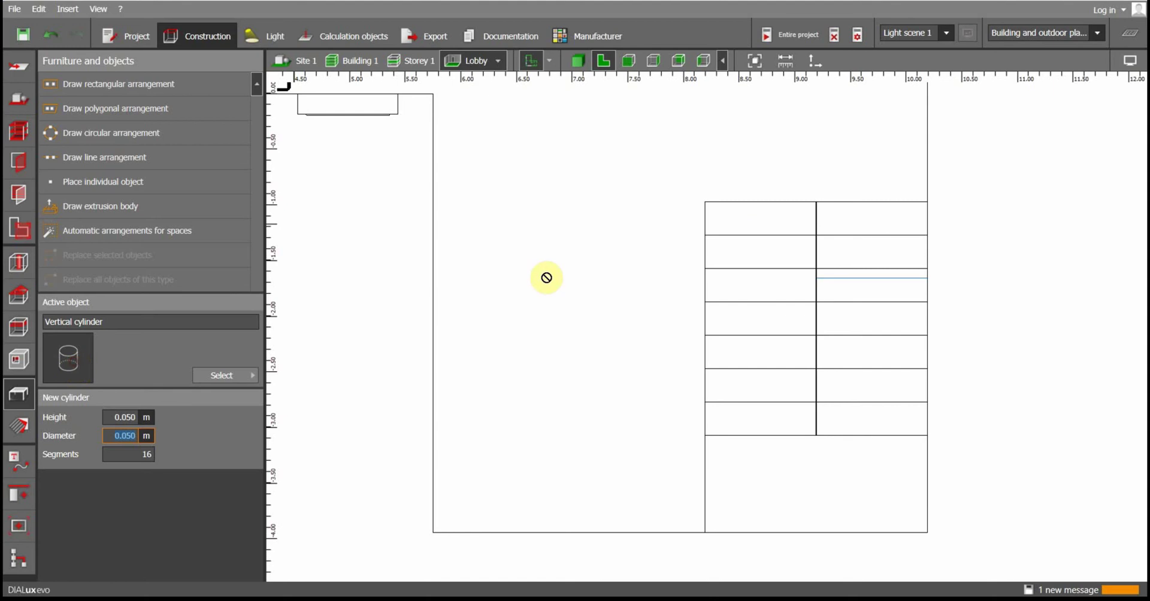
pyautogui.click(711, 212)
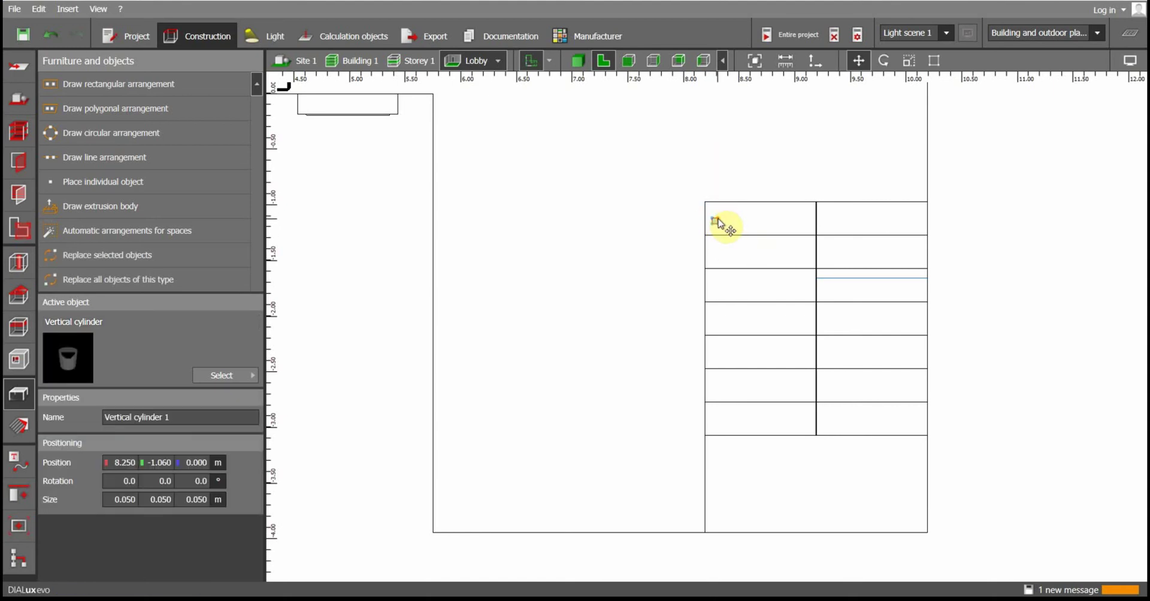
pyautogui.click(717, 221)
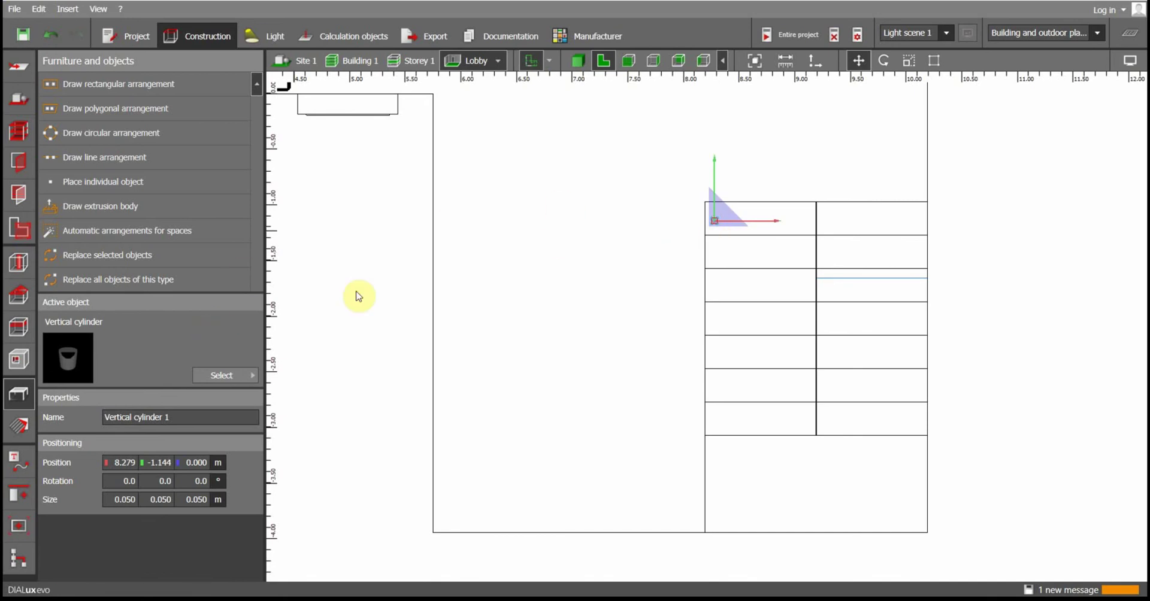
pyautogui.click(18, 498)
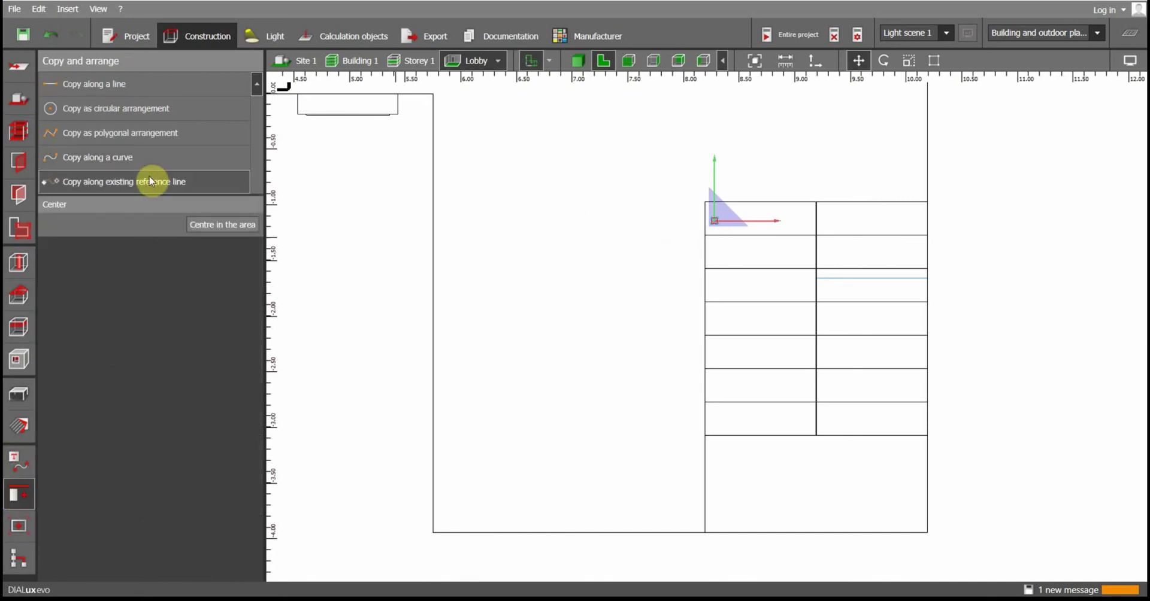
pyautogui.click(178, 89)
pyautogui.click(716, 222)
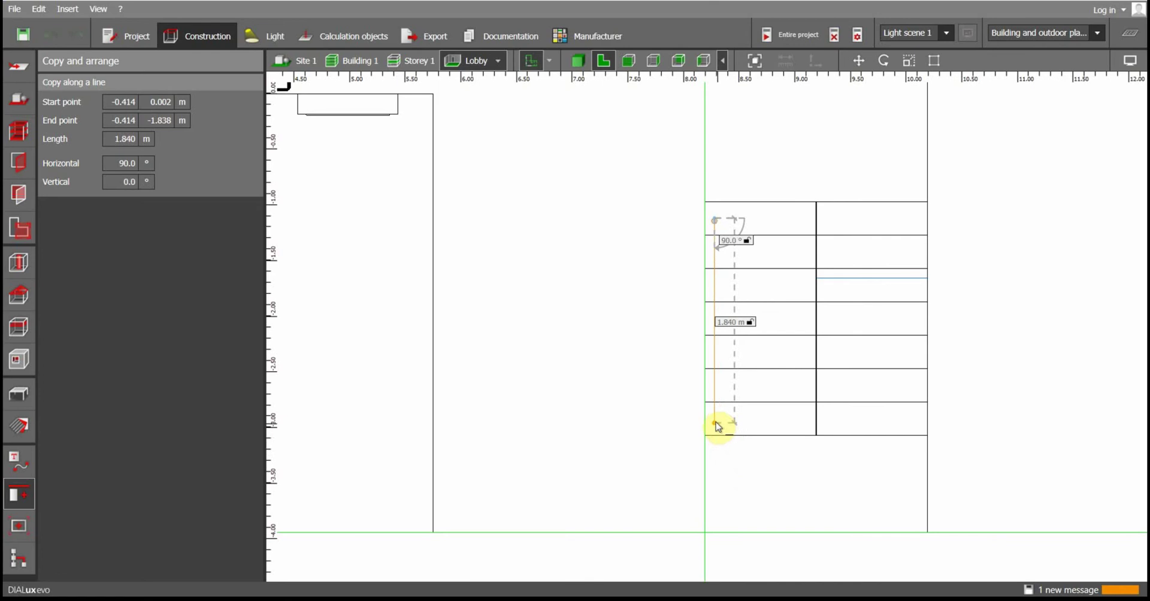
pyautogui.click(715, 421)
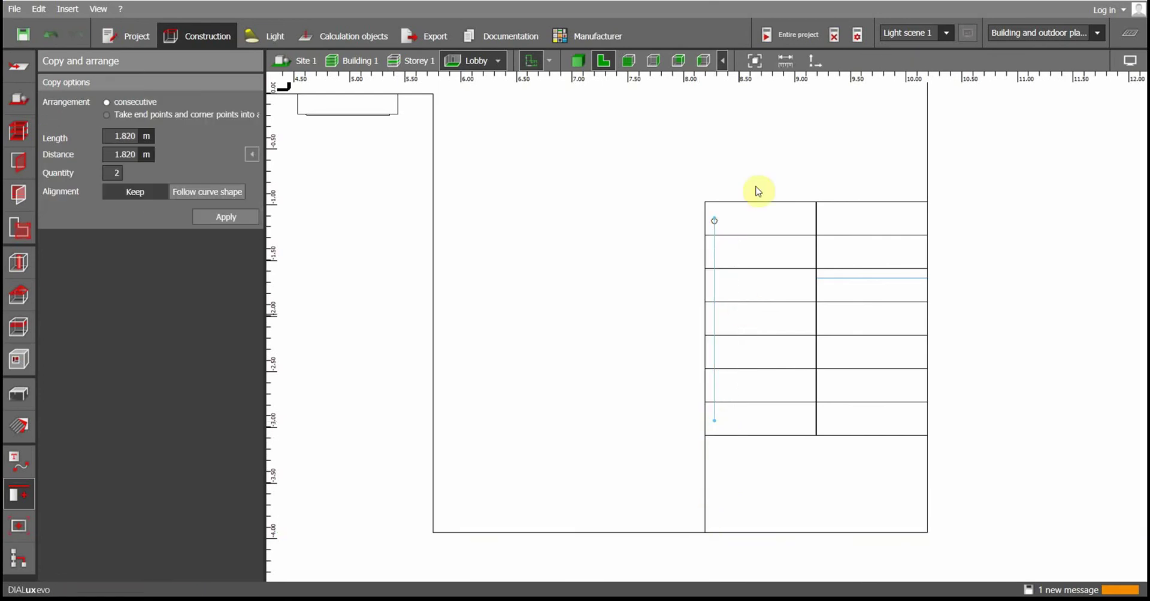
pyautogui.click(590, 63)
pyautogui.moveTo(786, 384)
pyautogui.mouseDown()
pyautogui.moveTo(772, 358)
pyautogui.moveTo(746, 376)
pyautogui.mouseUp()
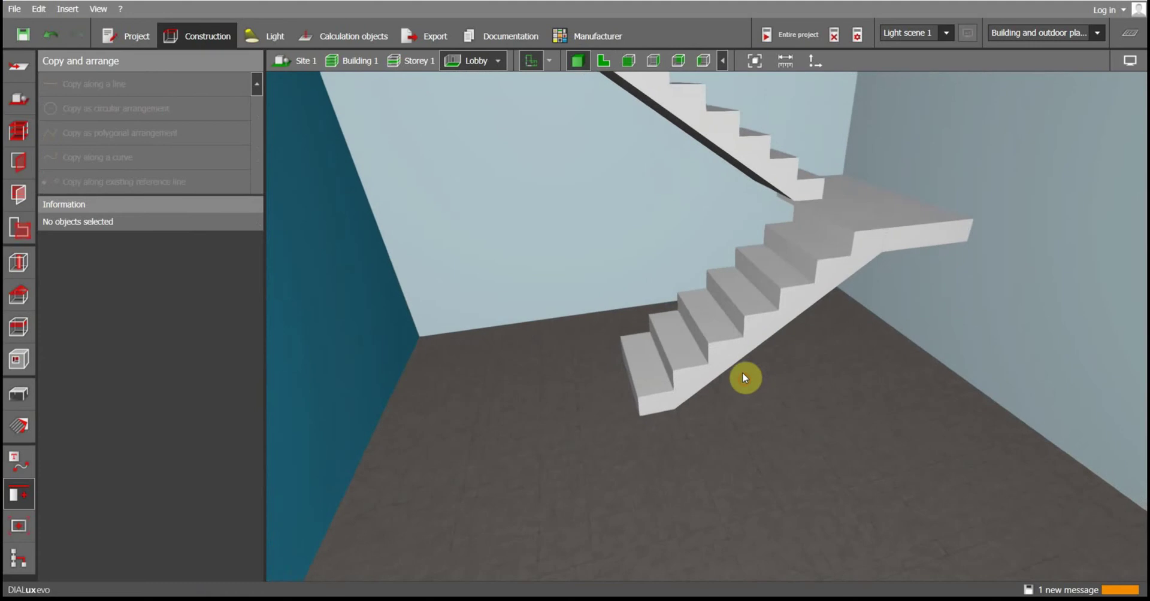
pyautogui.moveTo(749, 294)
pyautogui.mouseDown()
pyautogui.moveTo(796, 349)
pyautogui.moveTo(868, 350)
pyautogui.mouseUp()
pyautogui.click(603, 62)
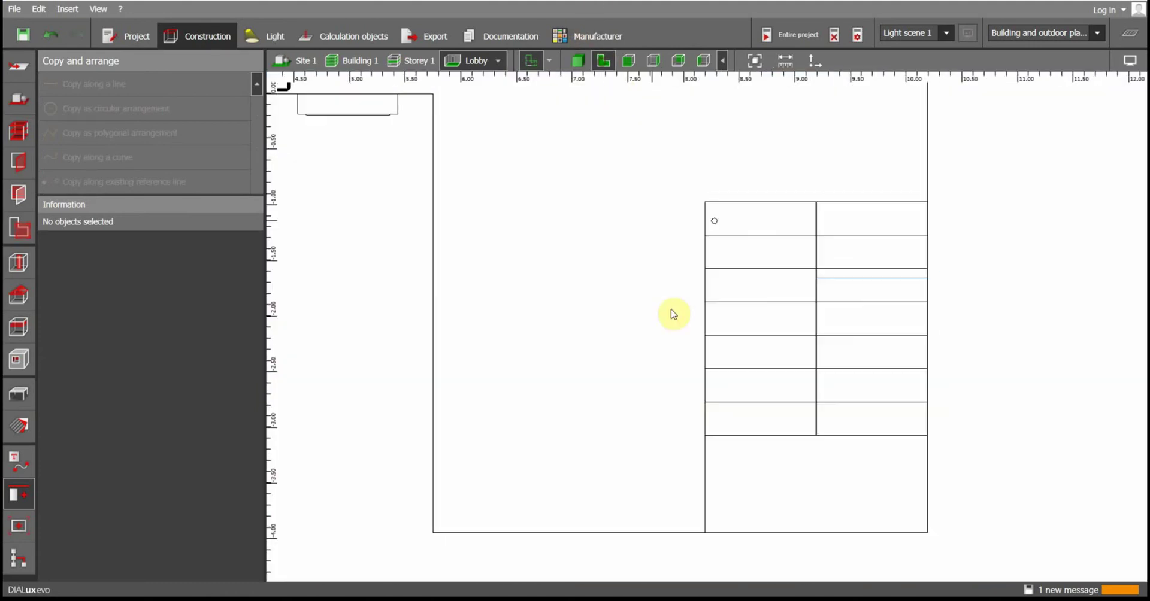
# Copy the cylinder along a straight 1.79 m line down the lower flight's outer edge with a quantity of 7
pyautogui.click(715, 222)
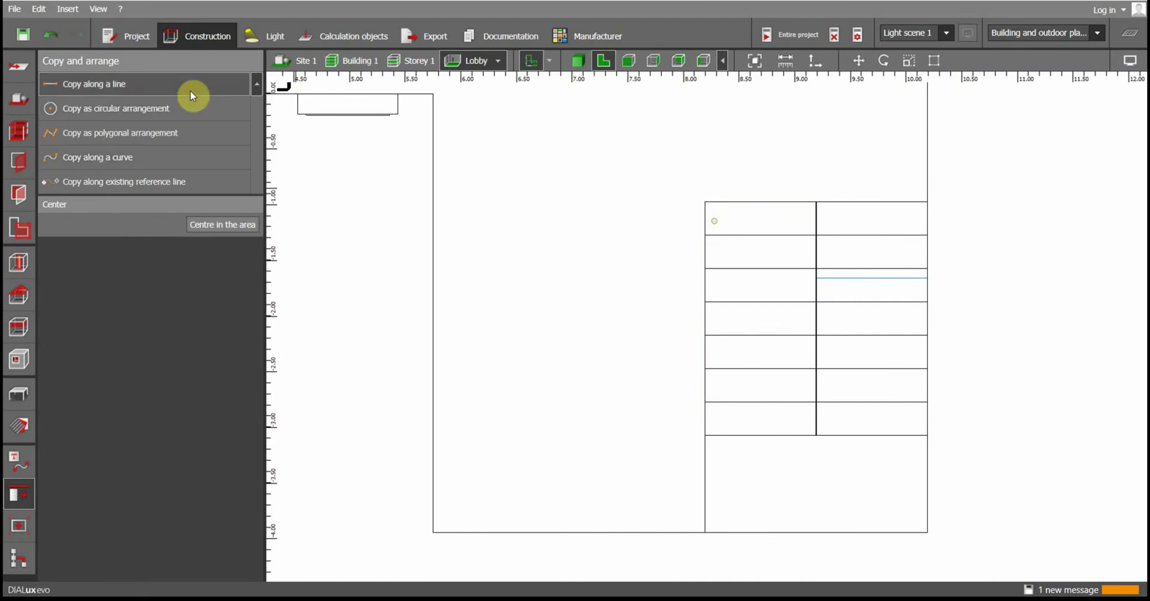
pyautogui.click(190, 94)
pyautogui.click(715, 222)
pyautogui.click(718, 421)
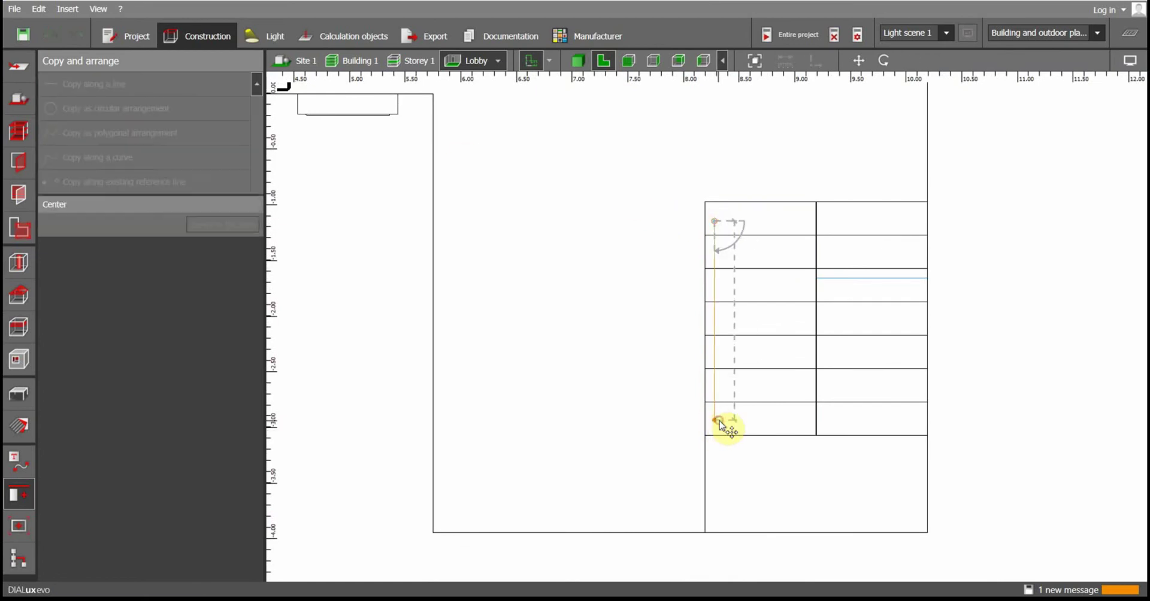
pyautogui.click(115, 173)
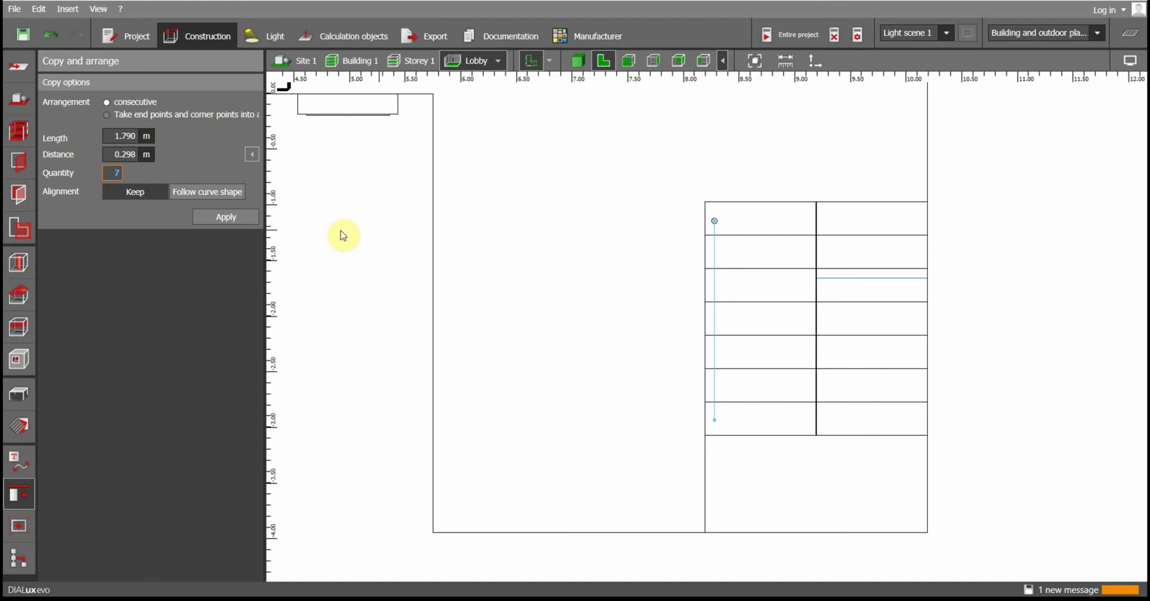
pyautogui.click(237, 220)
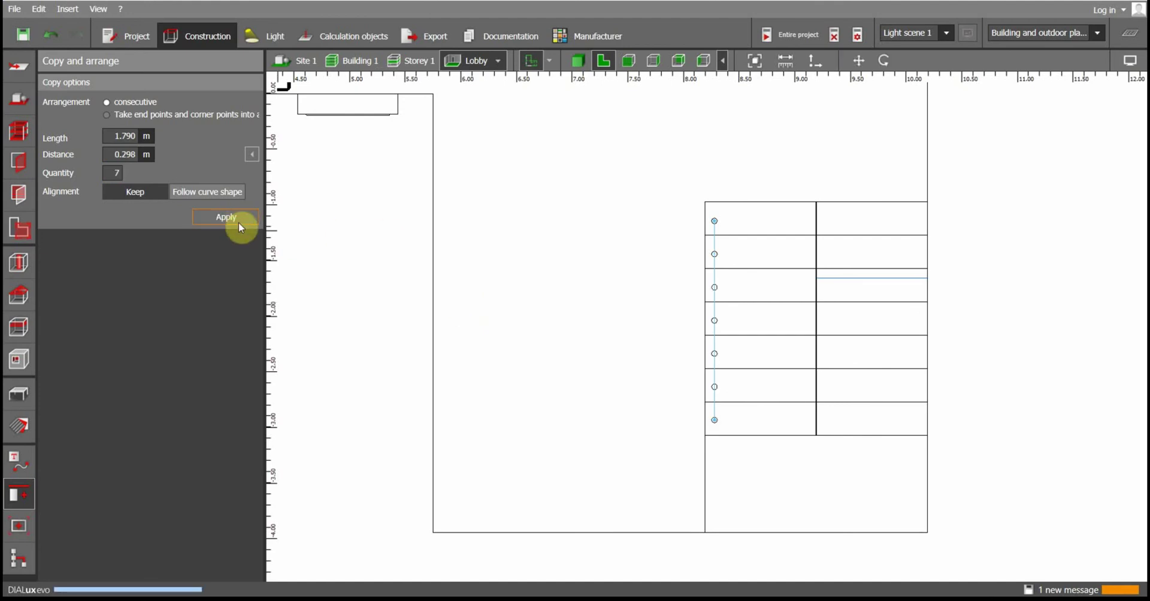
# Check the row of cylinders in 3D and remove the copies, keeping only the first cylinder
pyautogui.click(577, 60)
pyautogui.moveTo(849, 354)
pyautogui.mouseDown(button='right')
pyautogui.moveTo(735, 361)
pyautogui.moveTo(689, 313)
pyautogui.moveTo(652, 308)
pyautogui.moveTo(389, 328)
pyautogui.mouseUp(button='right')
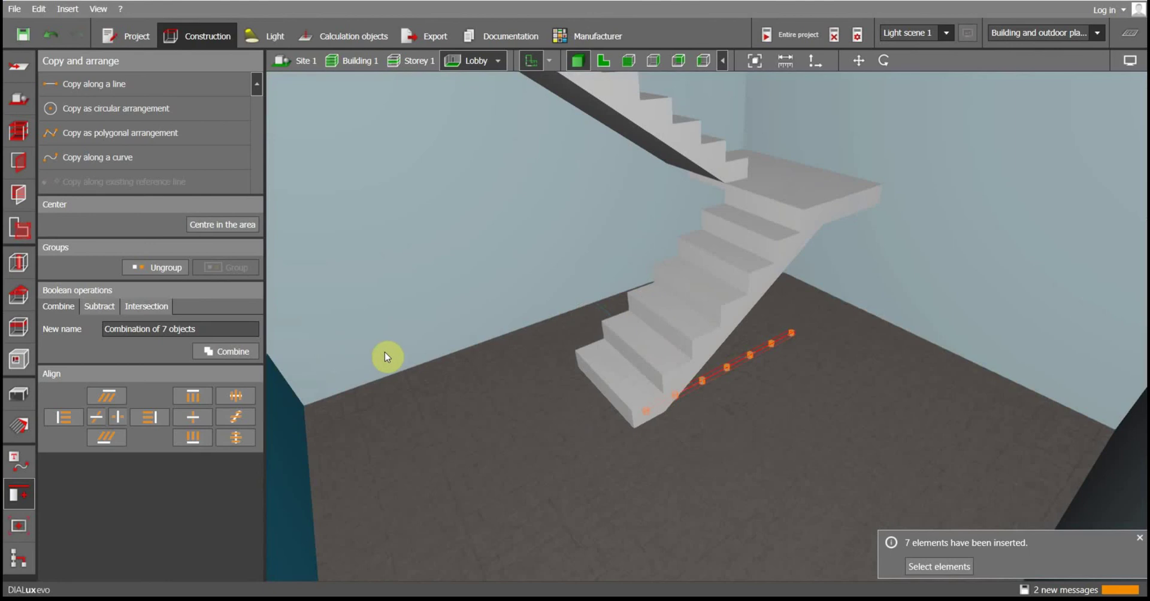
pyautogui.click(604, 61)
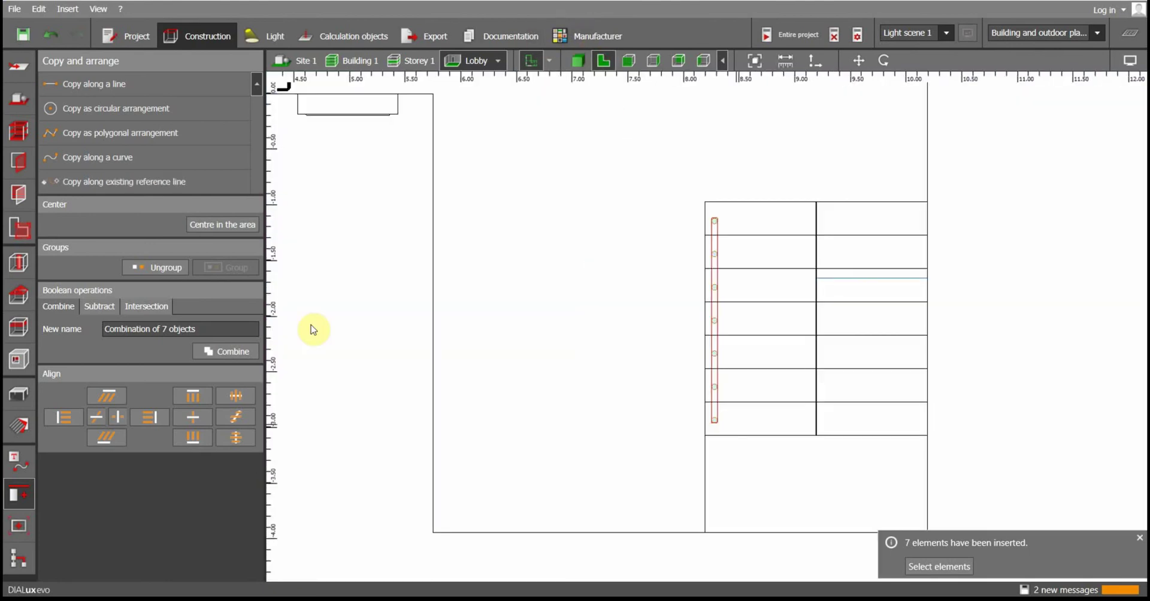
pyautogui.click(711, 241)
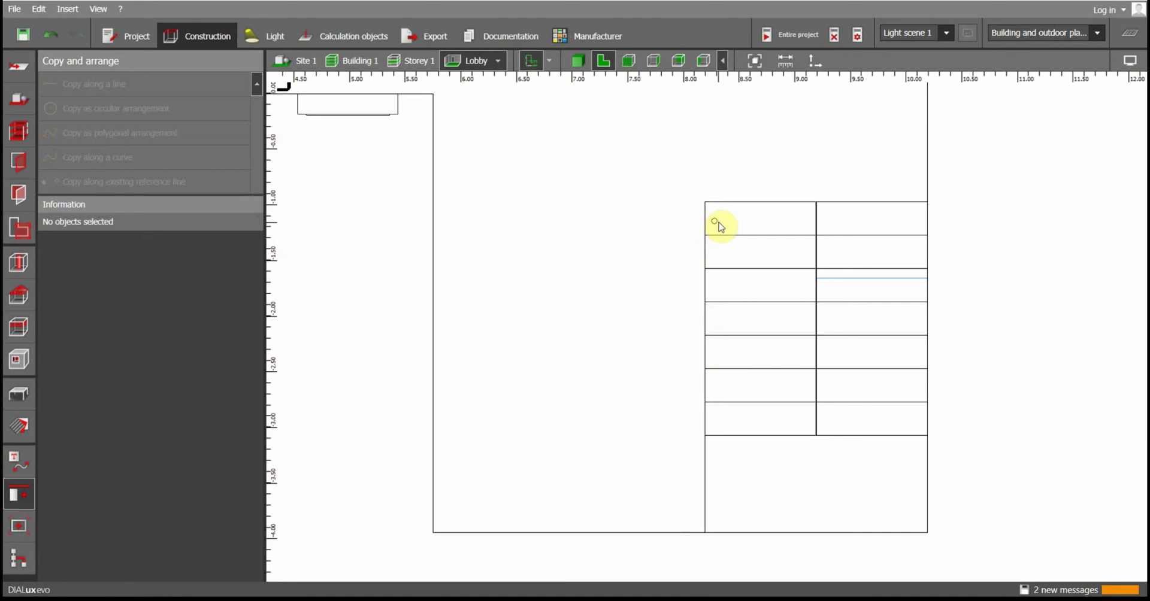
# Set the height of the cylinder on the first step to 0.8 m
pyautogui.click(719, 225)
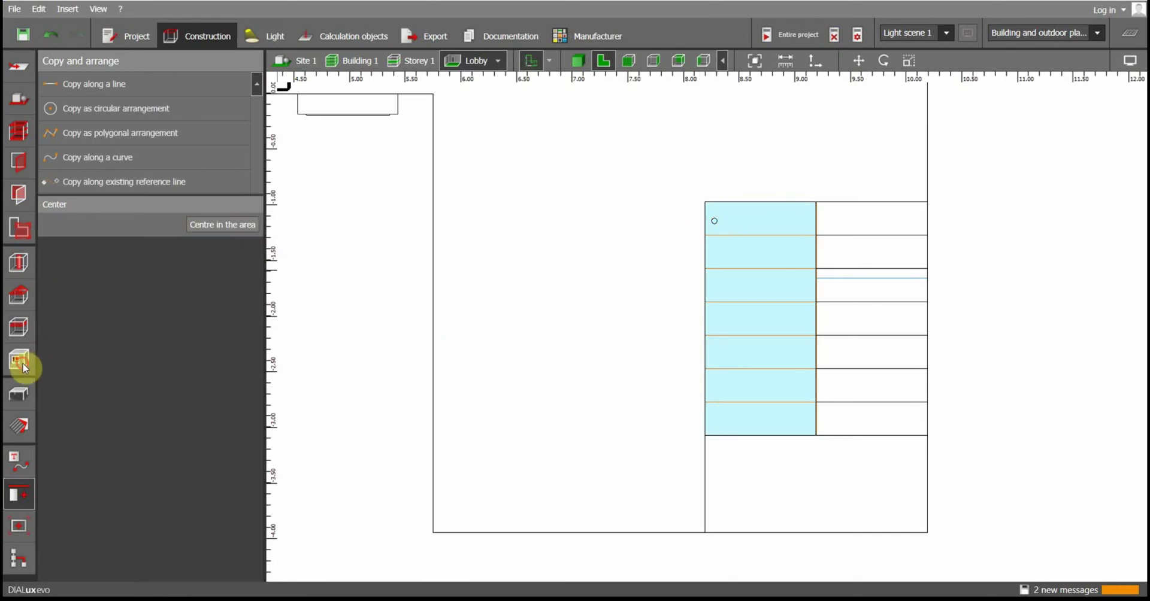
pyautogui.click(19, 360)
pyautogui.click(715, 224)
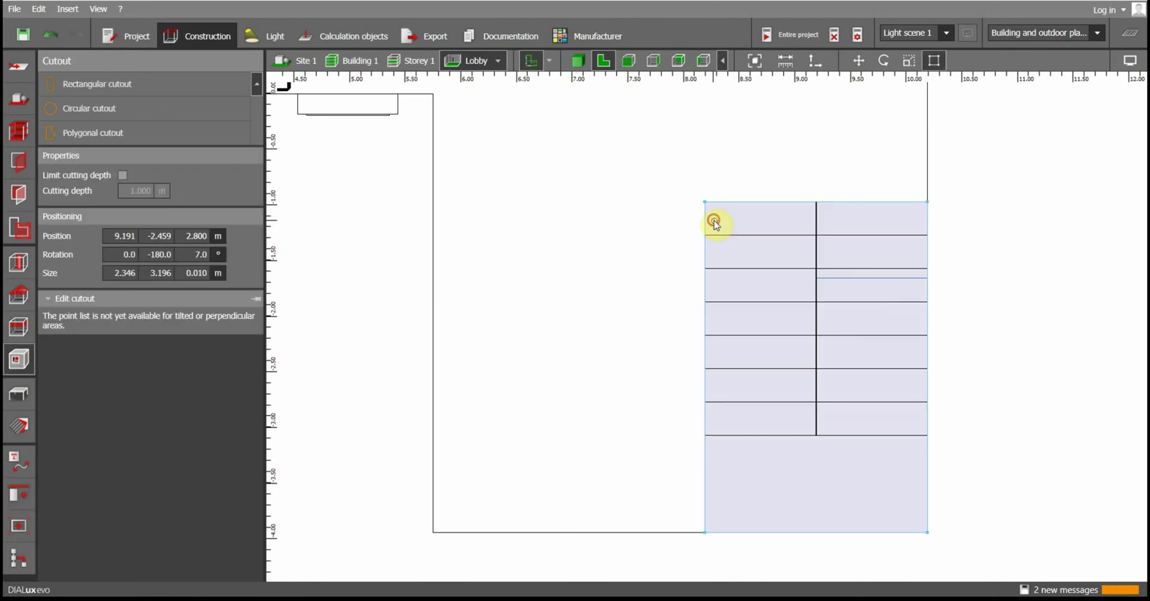
pyautogui.click(714, 222)
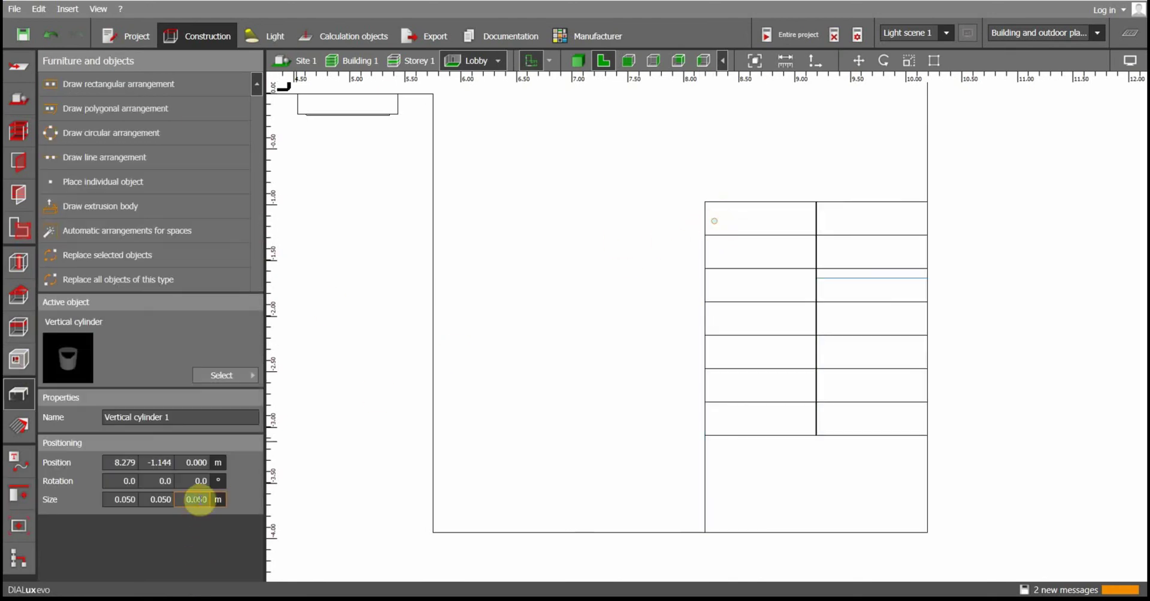
pyautogui.write('0.8')
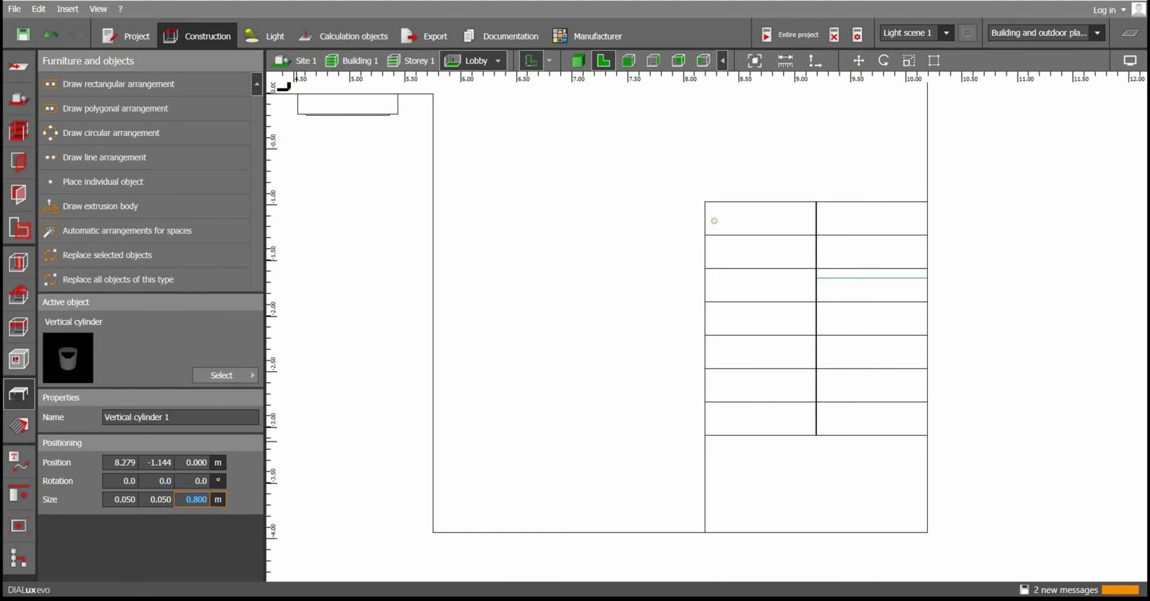
pyautogui.click(715, 223)
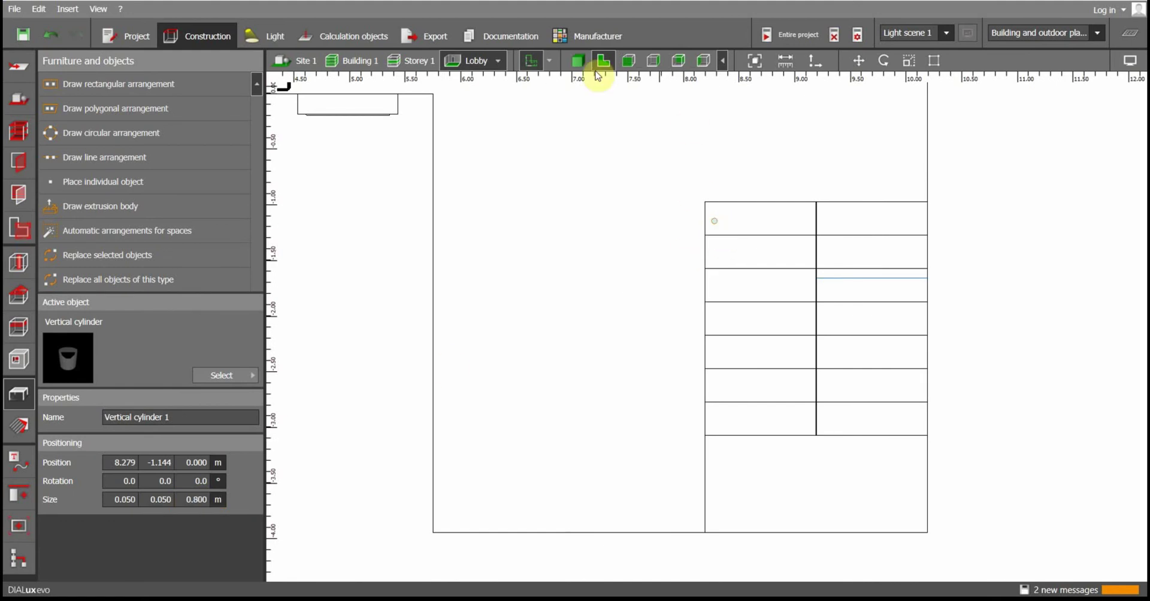
# Raise the cylinder to Z 0.2 m so it stands on the first step, checking it in the 3D view
pyautogui.click(586, 67)
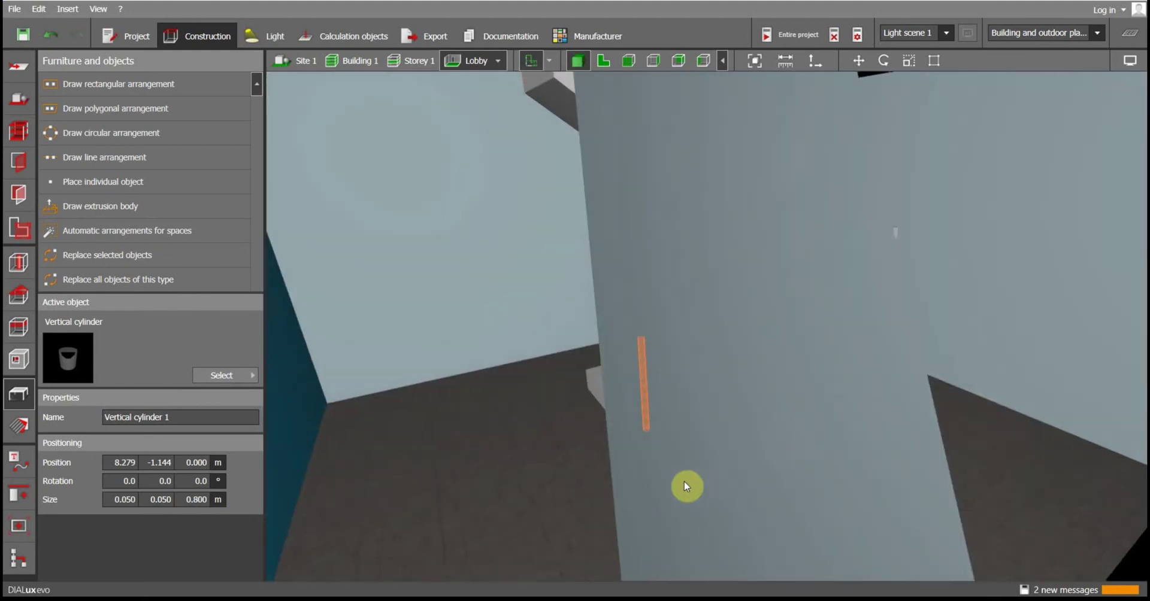
pyautogui.scroll(-5, 627, 508)
pyautogui.click(715, 461)
pyautogui.moveTo(716, 461); pyautogui.dragTo(642, 396, button='right')
pyautogui.click(635, 387)
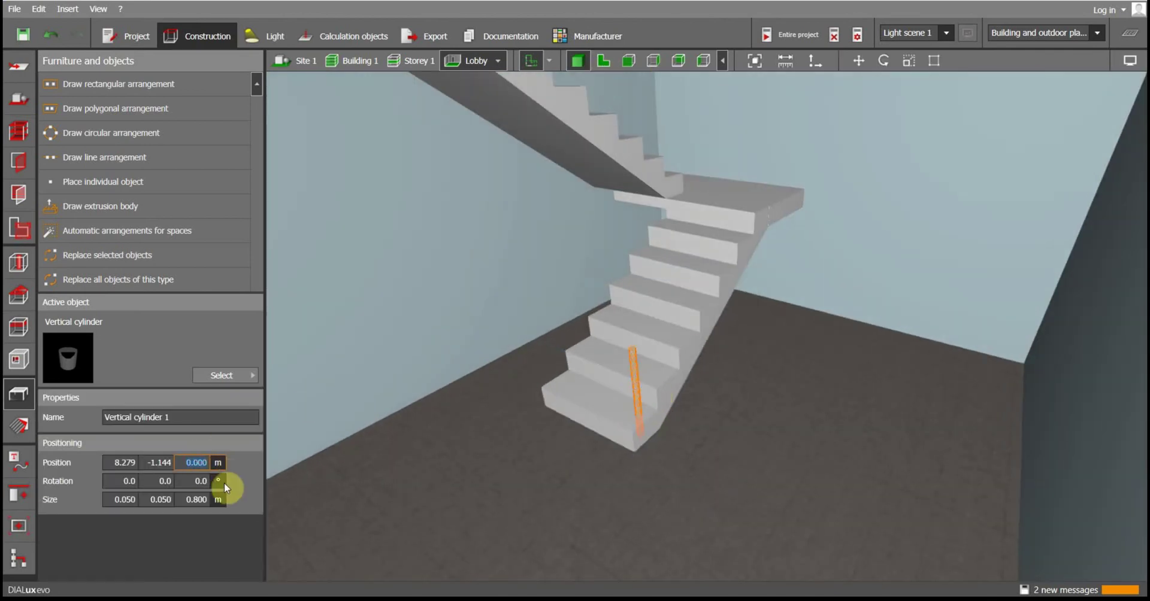
pyautogui.write('.2')
pyautogui.press('Return')
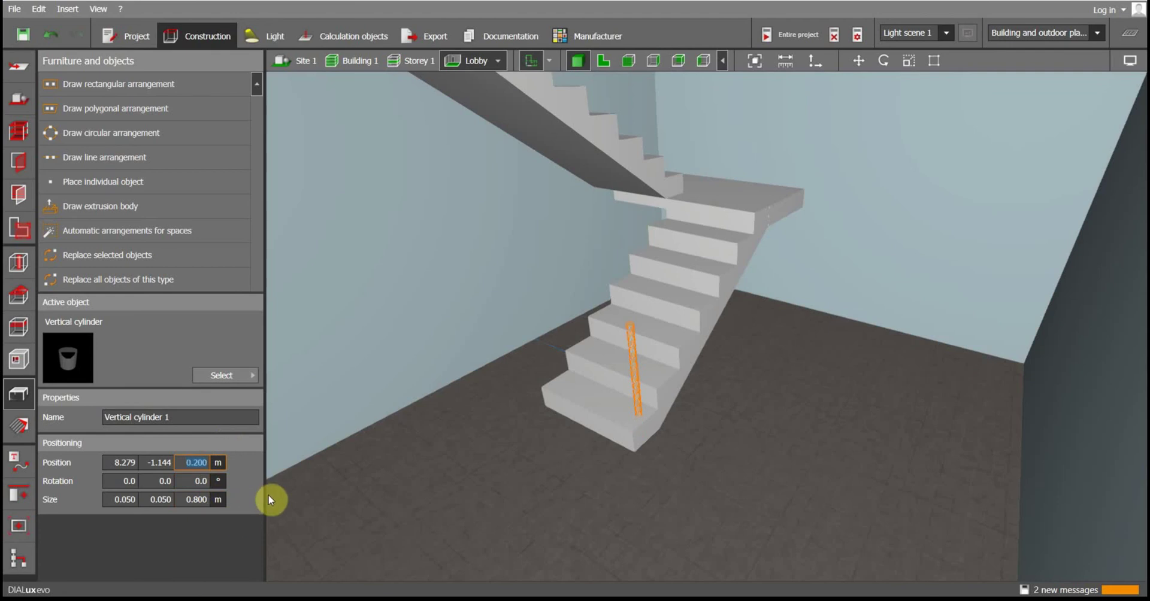
pyautogui.click(459, 501)
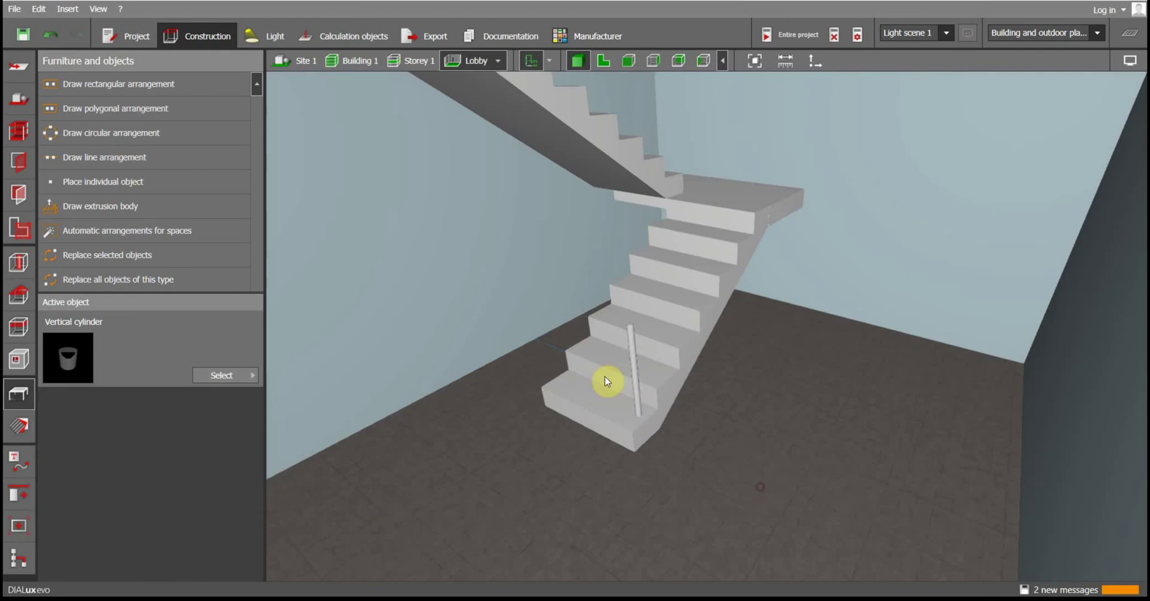
# Copy the first-step cylinder along a straight 1.82 m line down the lower flight's outer edge with a quantity of 7
pyautogui.click(643, 399)
pyautogui.click(602, 60)
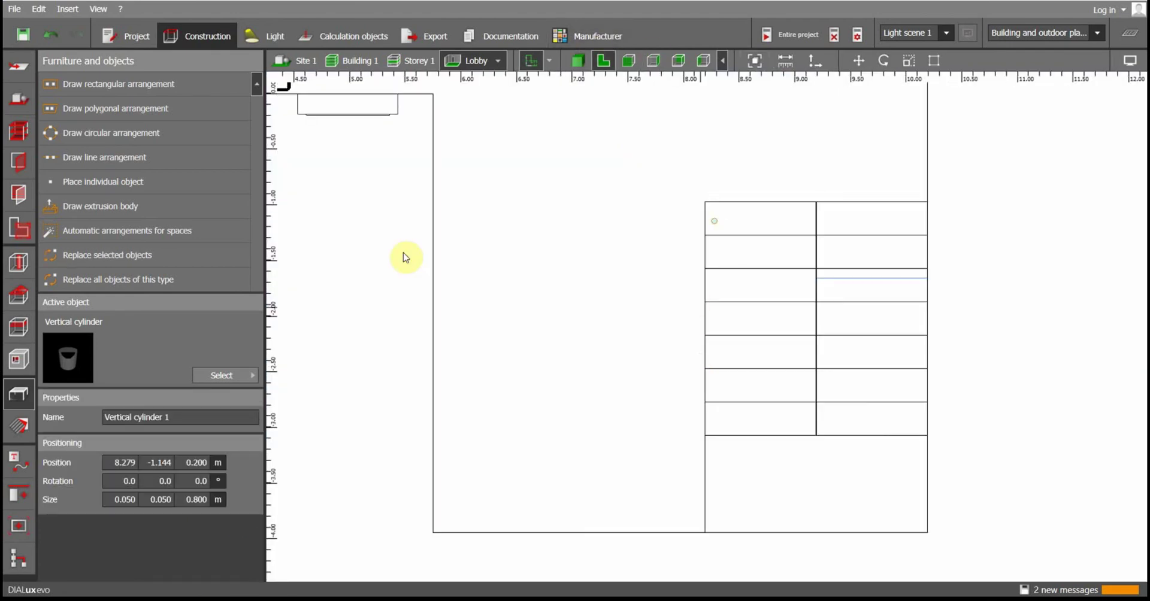
pyautogui.click(19, 462)
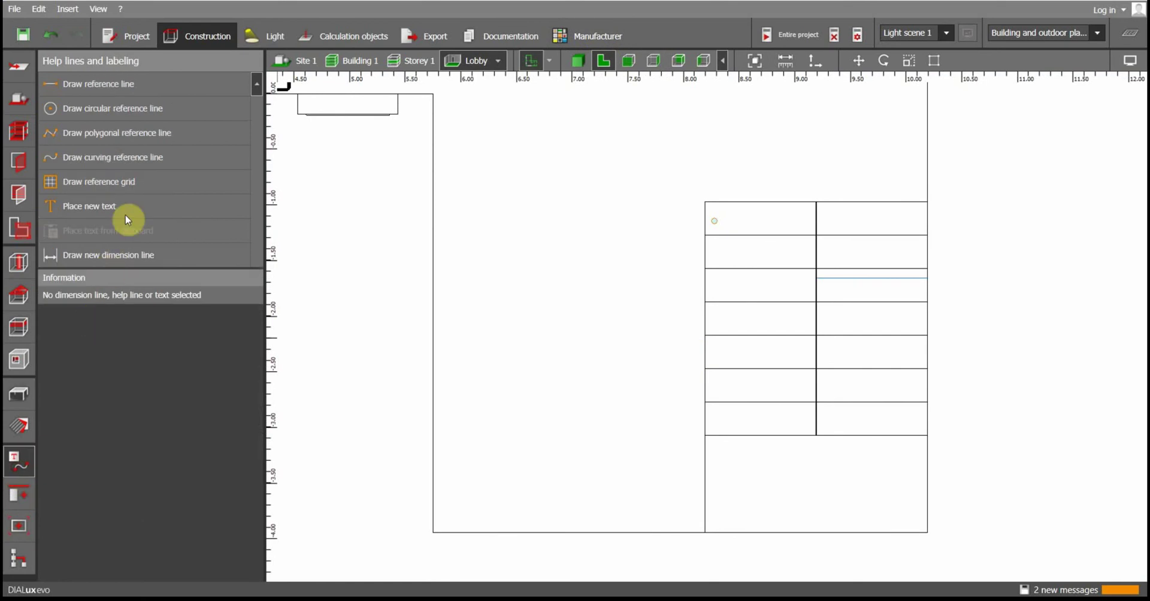
pyautogui.click(181, 89)
pyautogui.click(25, 490)
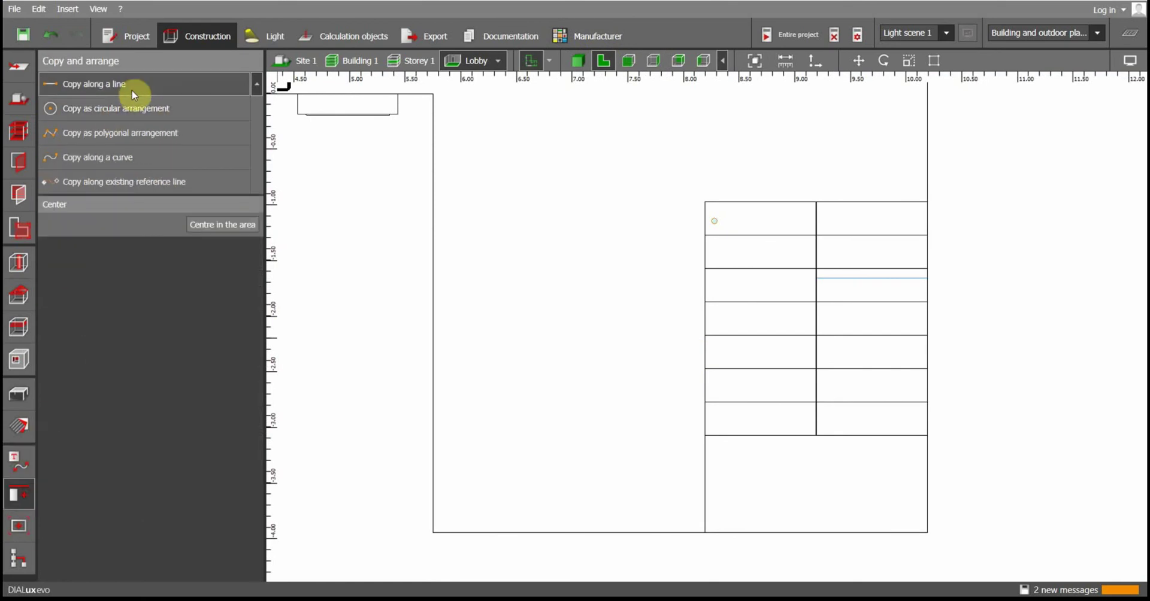
pyautogui.click(142, 84)
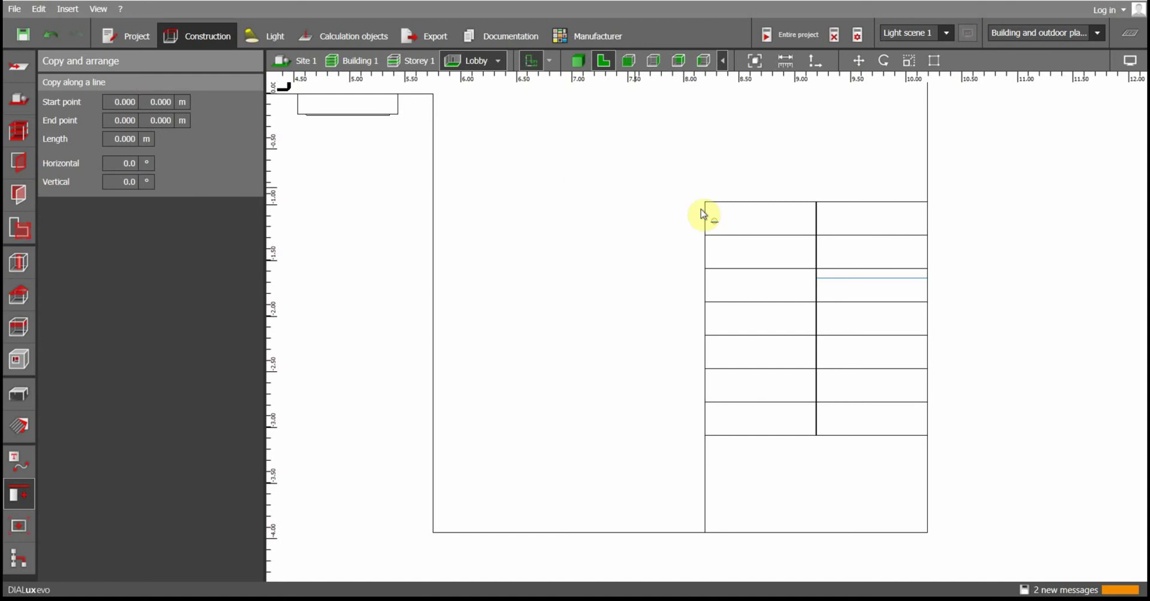
pyautogui.click(714, 219)
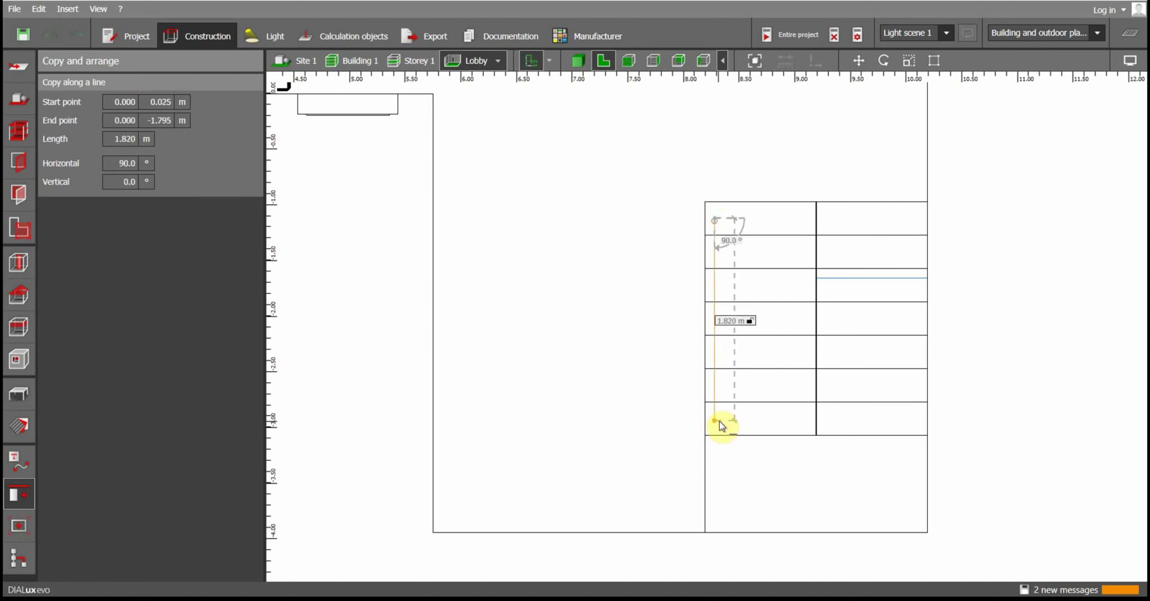
pyautogui.click(720, 421)
pyautogui.click(112, 173)
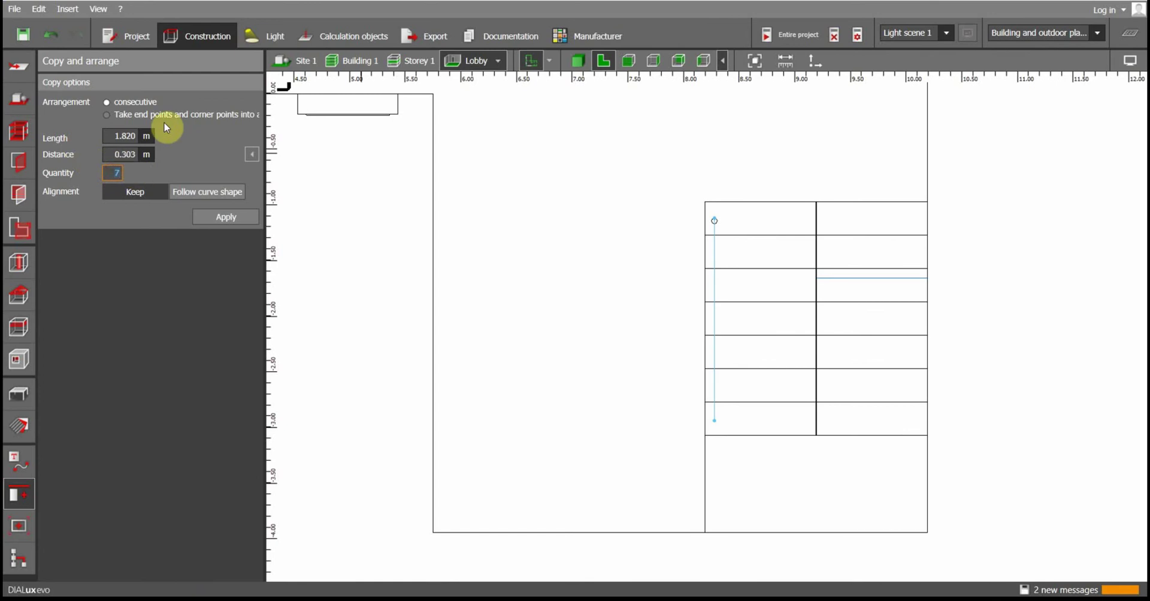
pyautogui.write('7')
pyautogui.click(220, 216)
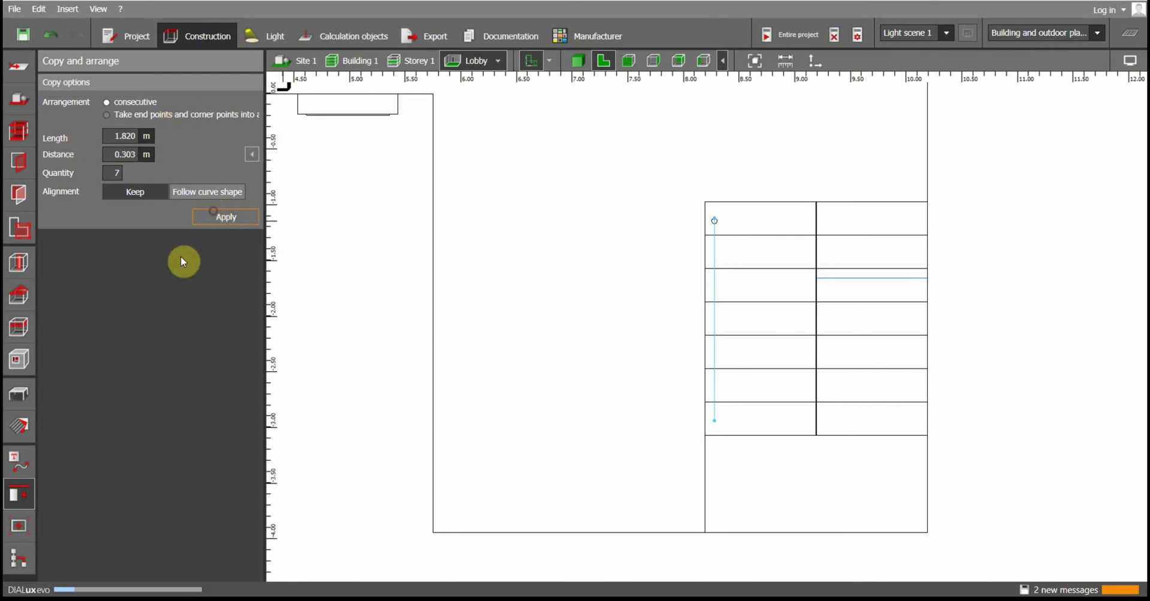
# Raise the last cylinder of the row to Z 1.4 m so it stands on the landing
pyautogui.click(578, 62)
pyautogui.moveTo(681, 367); pyautogui.dragTo(796, 396)
pyautogui.click(795, 395)
pyautogui.click(797, 304)
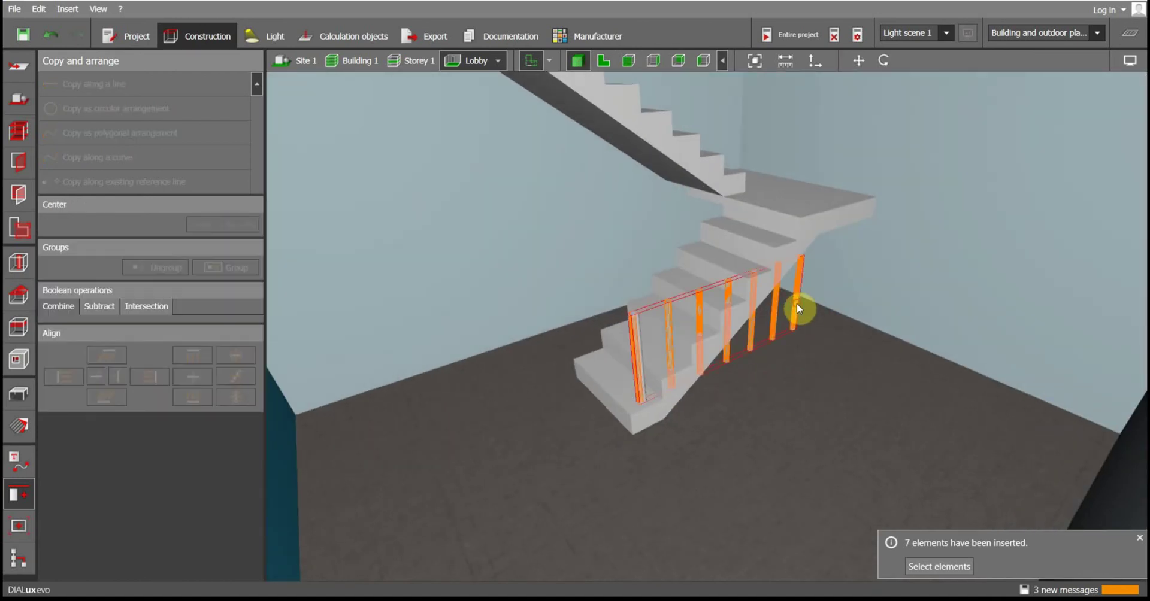
pyautogui.click(799, 278)
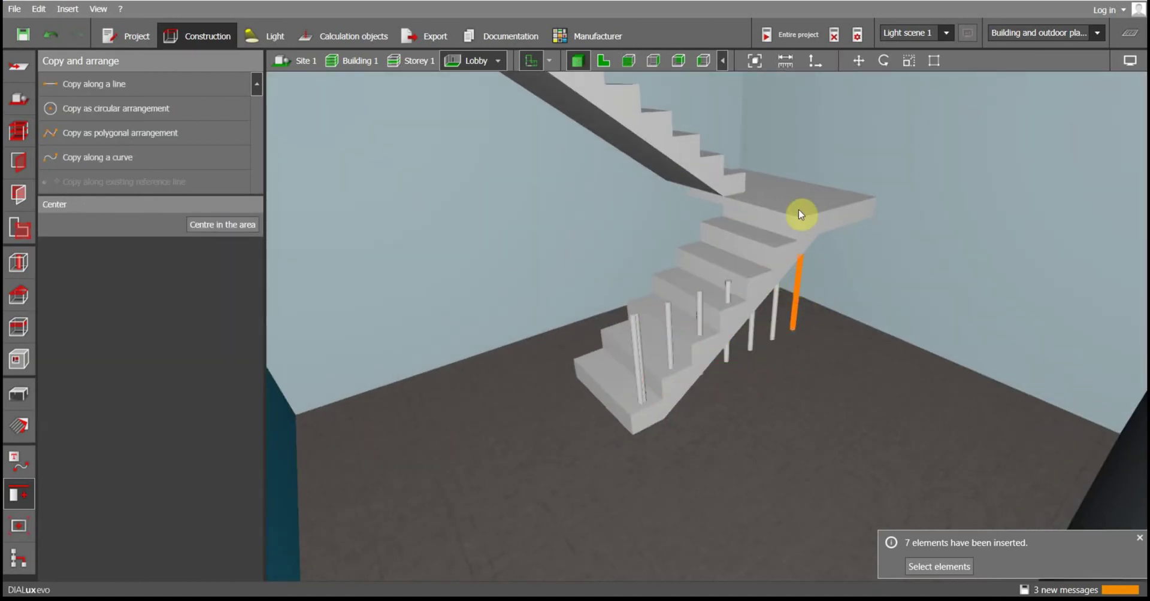
pyautogui.click(19, 369)
pyautogui.click(21, 400)
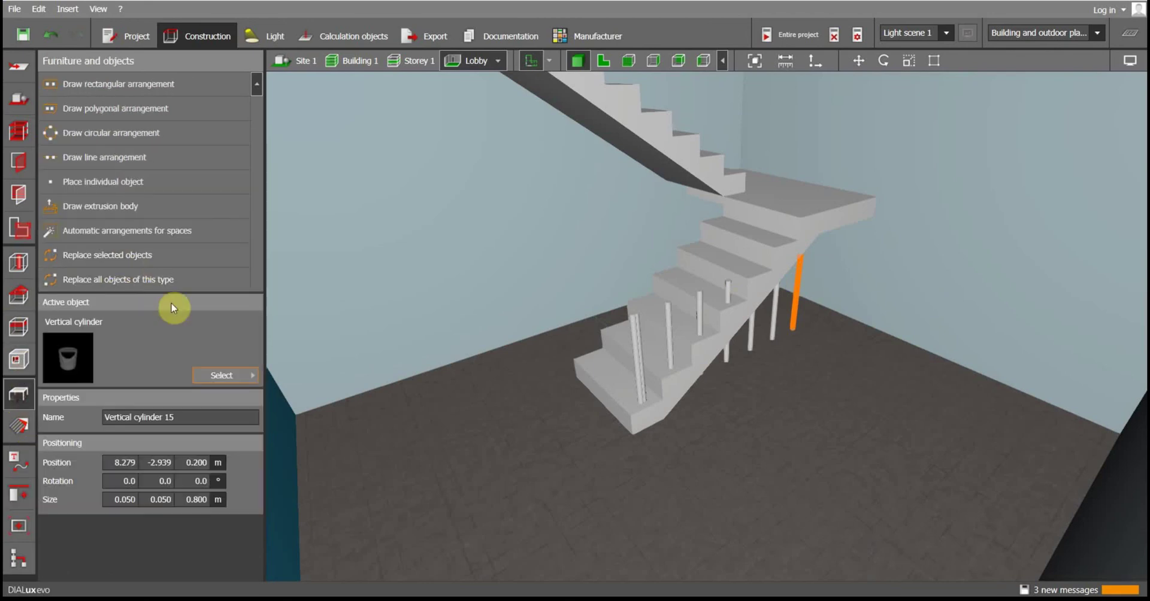
pyautogui.write('1.4')
pyautogui.press('Return')
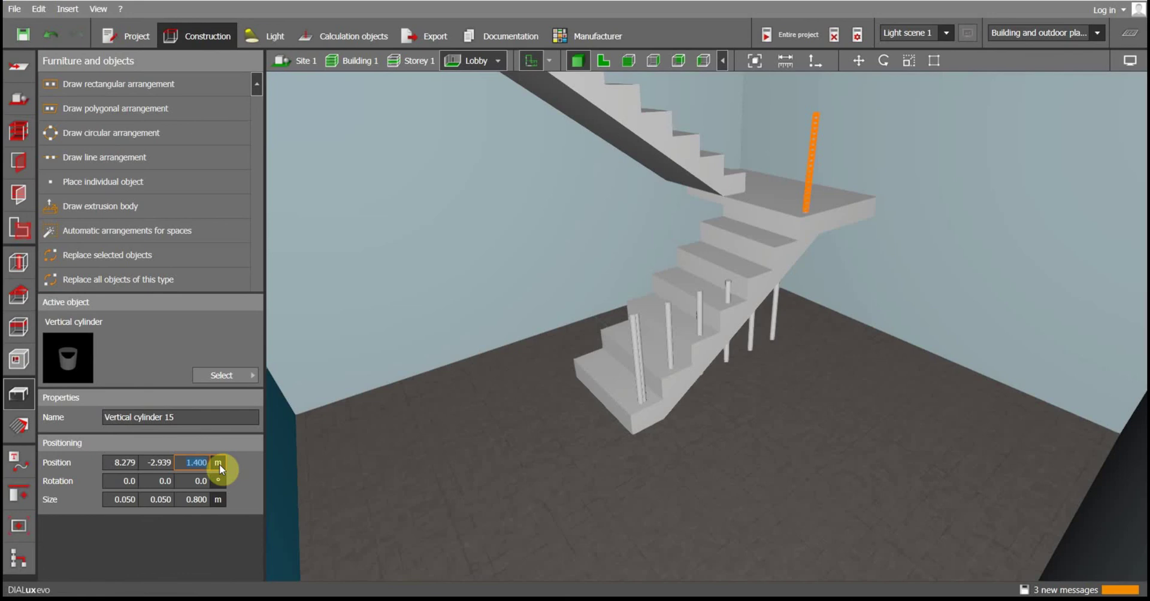
# Select the seven copied cylinders and distribute them evenly in Z so each one stands on its own step
pyautogui.click(19, 495)
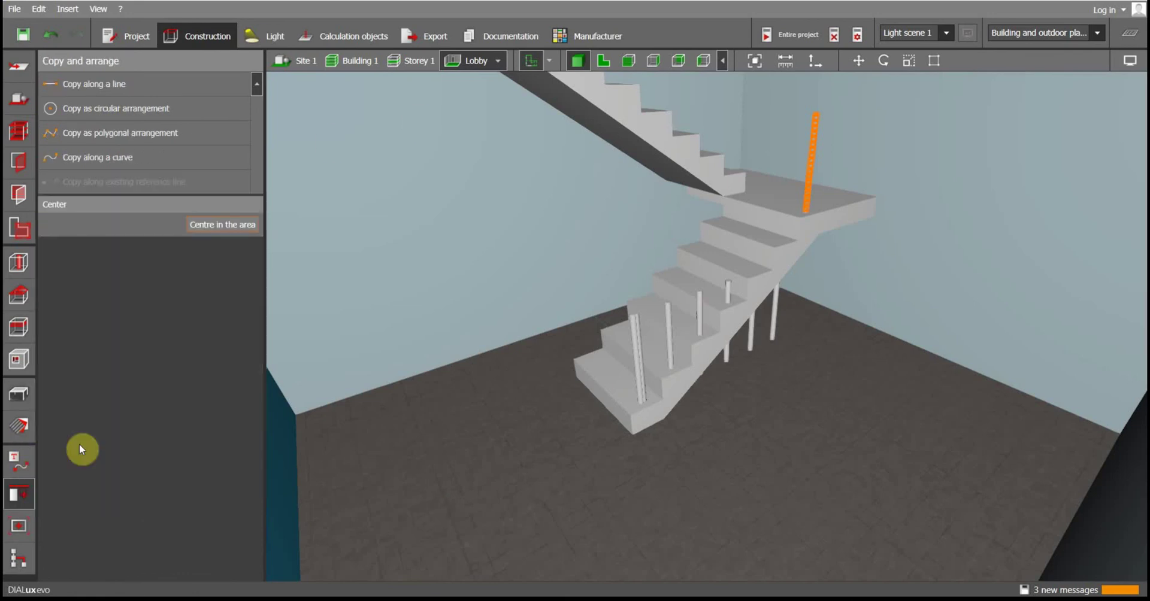
pyautogui.click(769, 476)
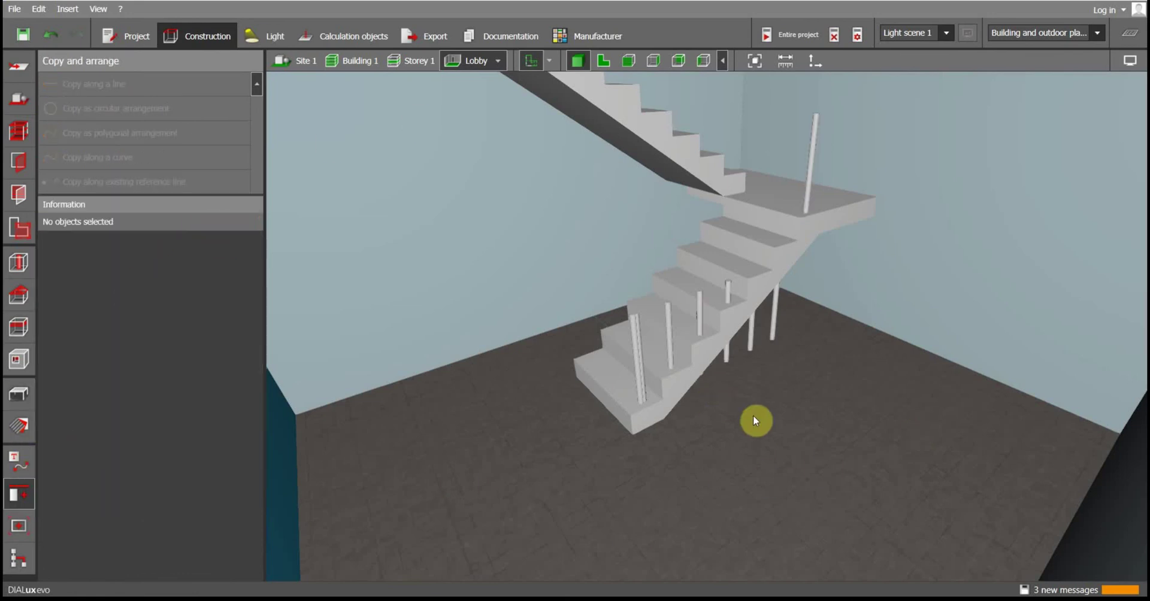
pyautogui.click(669, 334)
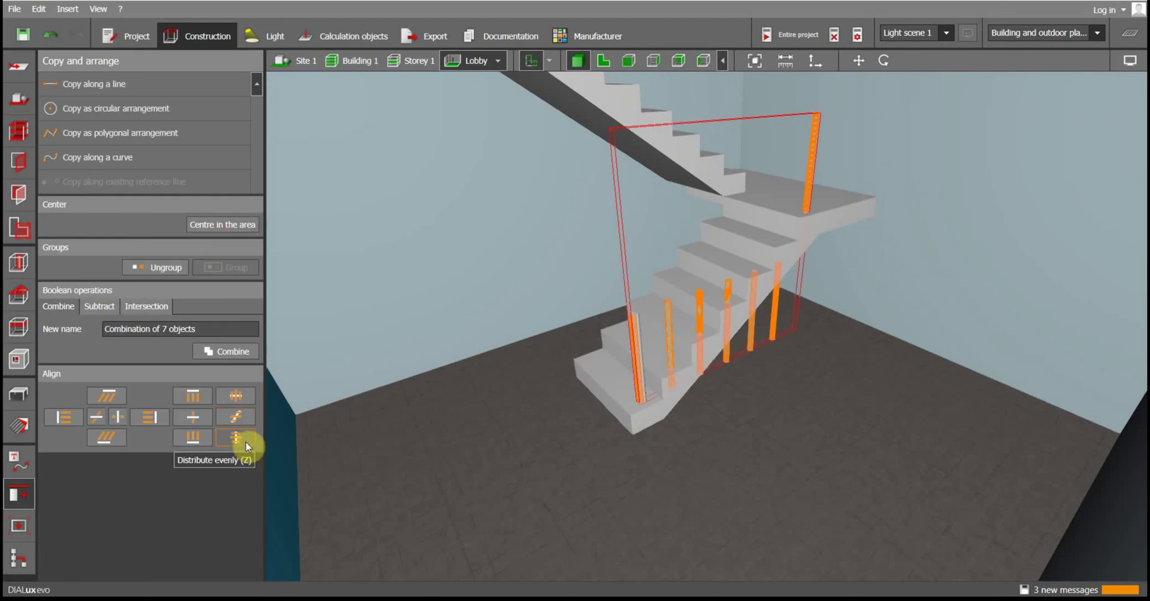
pyautogui.click(246, 441)
pyautogui.click(871, 442)
pyautogui.moveTo(871, 442); pyautogui.dragTo(848, 431)
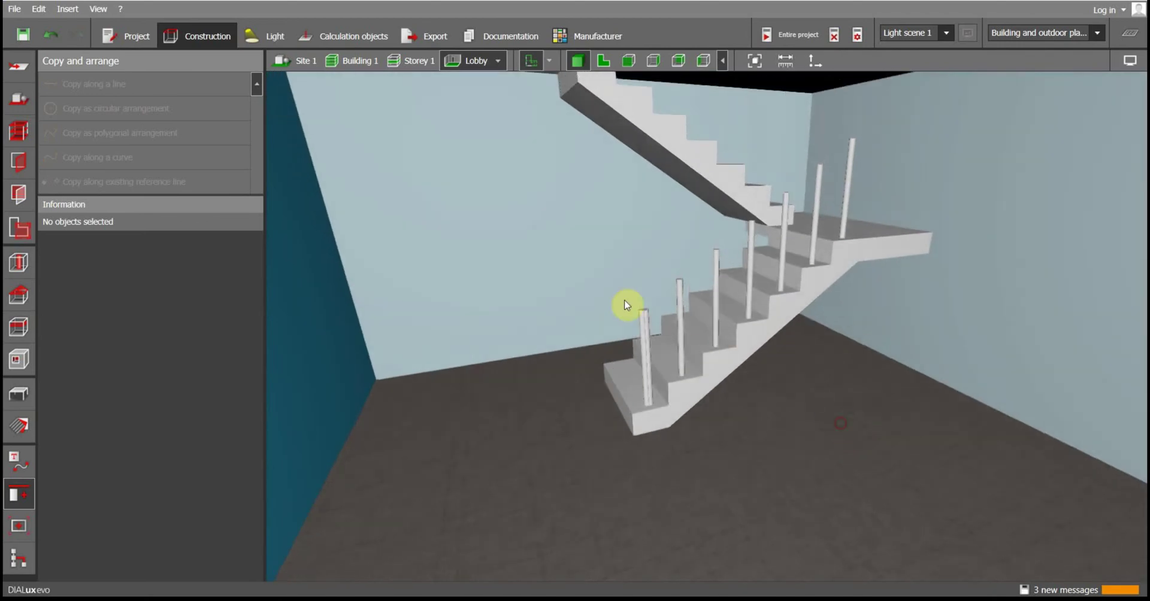
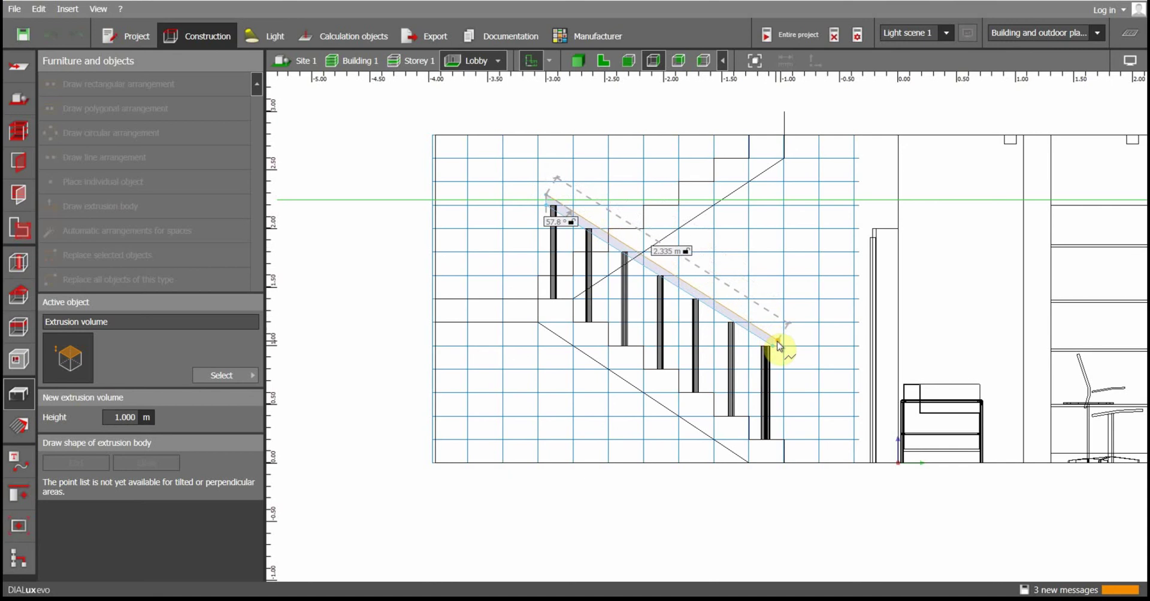
# Finish the sloping handrail outline over the post tops as an extrusion volume, about 2.24 m along its upper edge
pyautogui.click(772, 336)
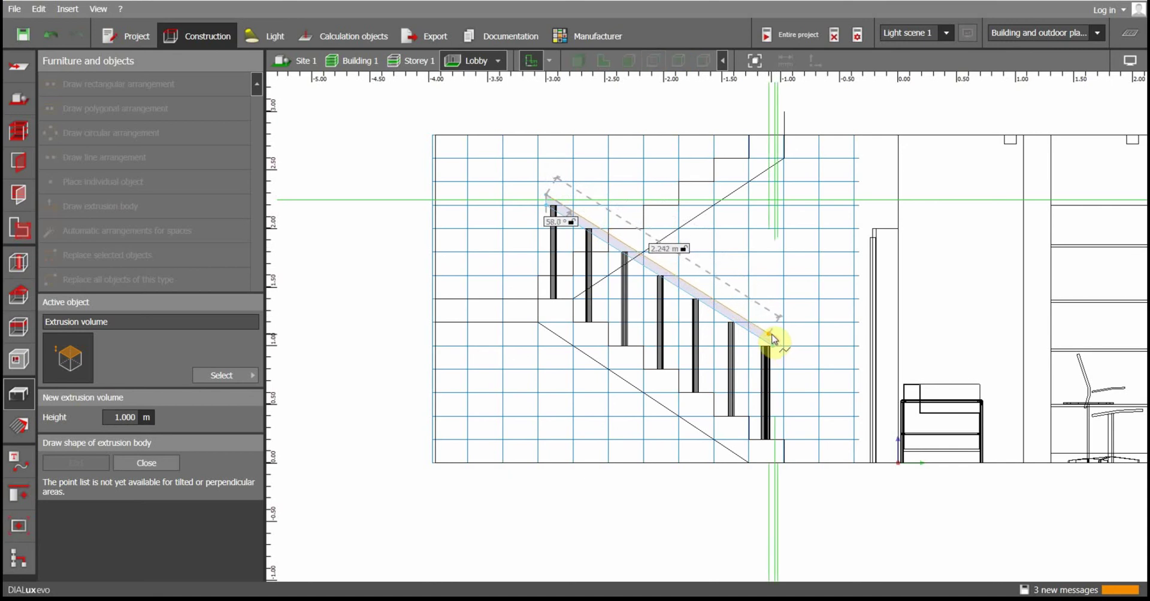
pyautogui.click(774, 337)
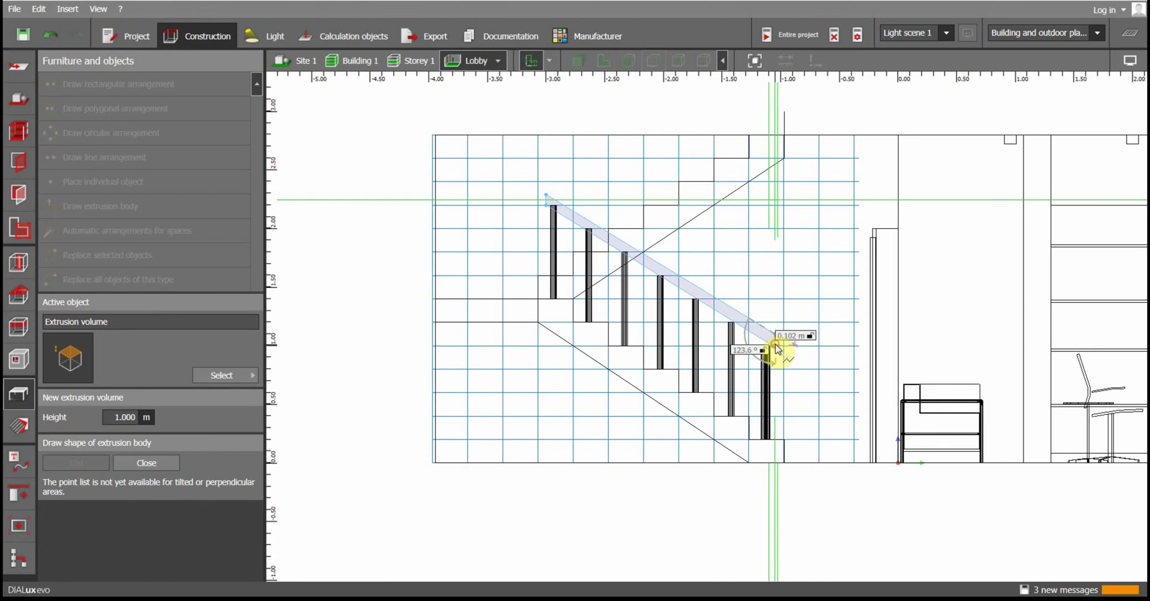
pyautogui.click(774, 350)
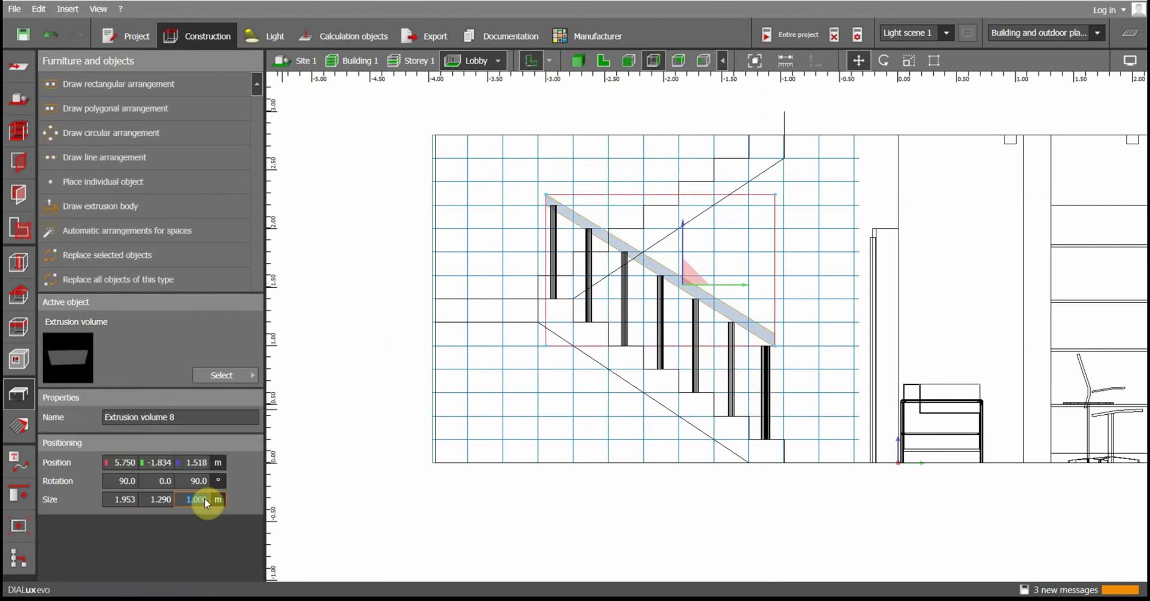
# Set the handrail extrusion's thickness to 0.08 m, checking it in the 3D view
pyautogui.click(577, 60)
pyautogui.moveTo(696, 573); pyautogui.dragTo(915, 521, button='right')
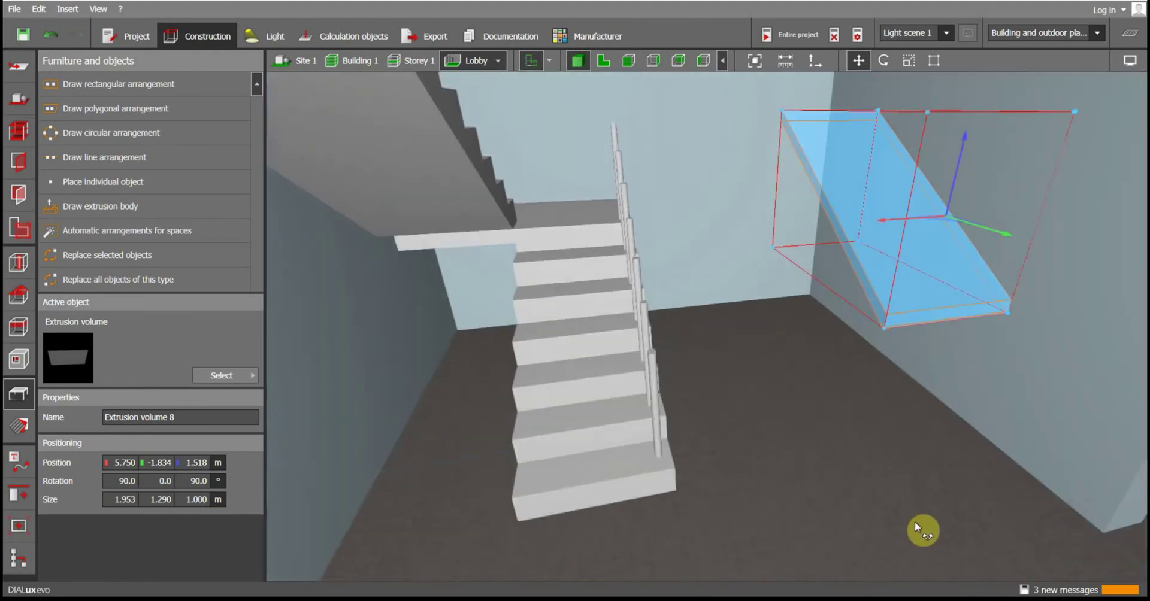
pyautogui.click(206, 501)
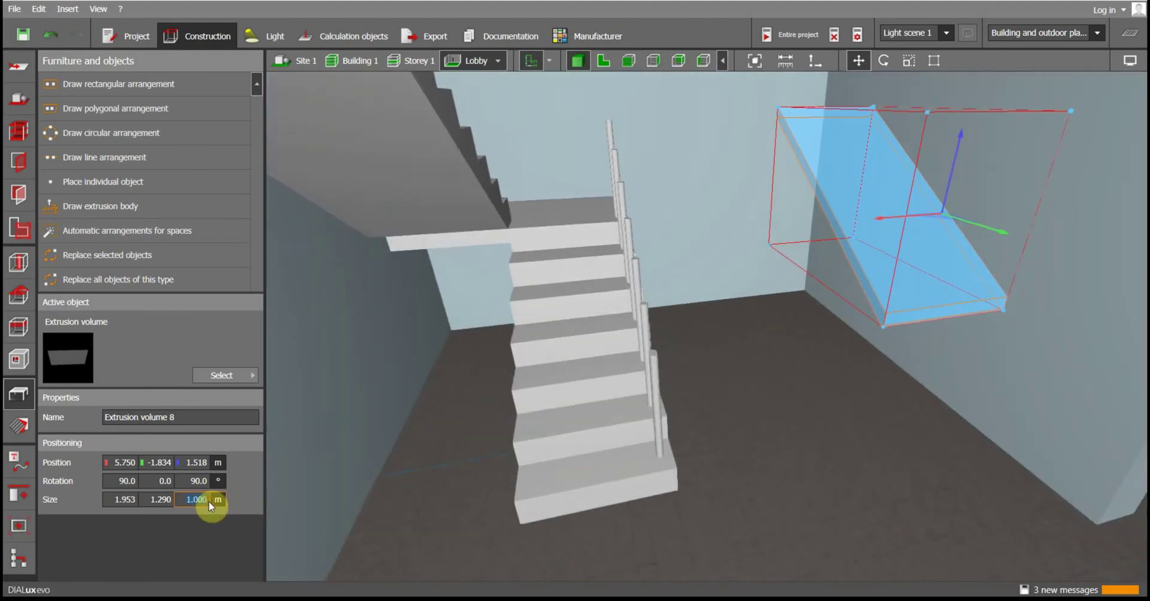
pyautogui.write('0.1')
pyautogui.press('Return')
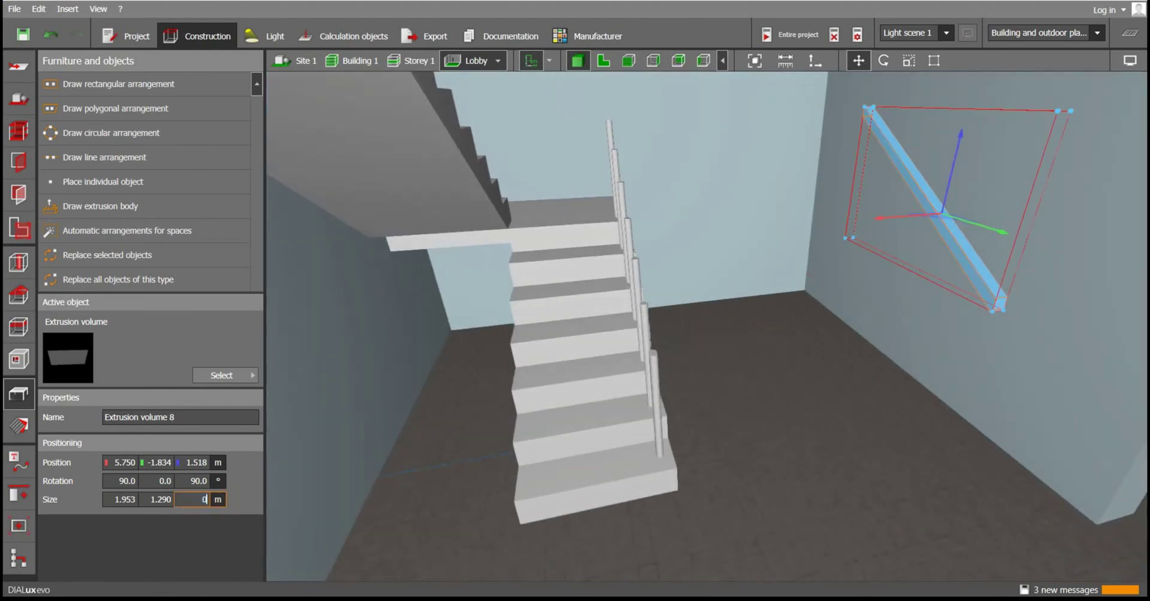
pyautogui.write('0.8')
pyautogui.press('Return')
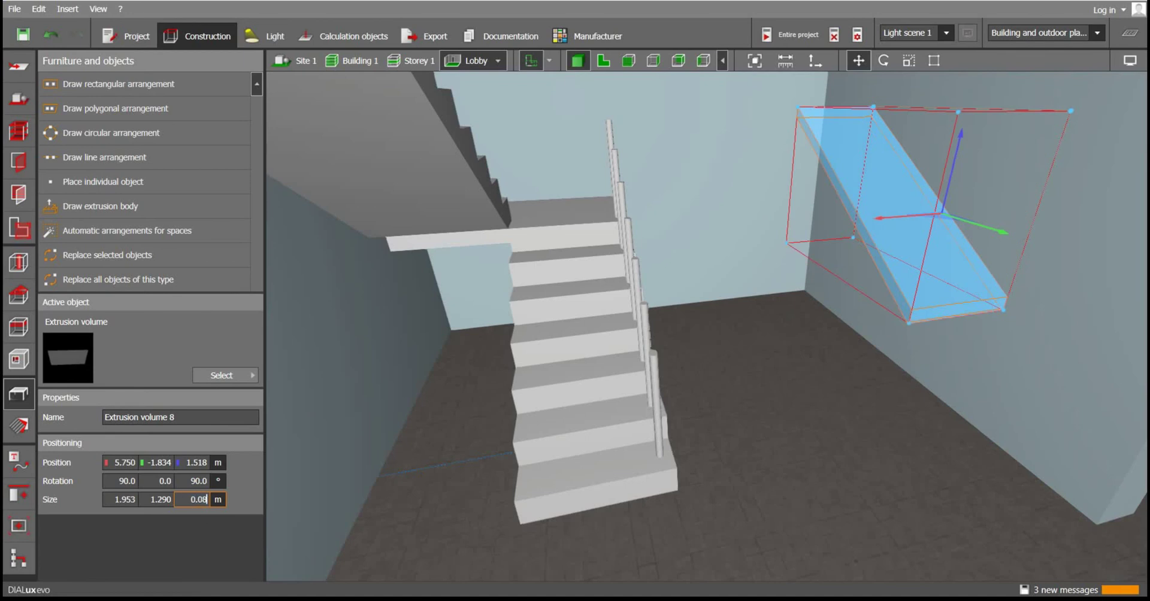
pyautogui.write('0.08')
pyautogui.press('Return')
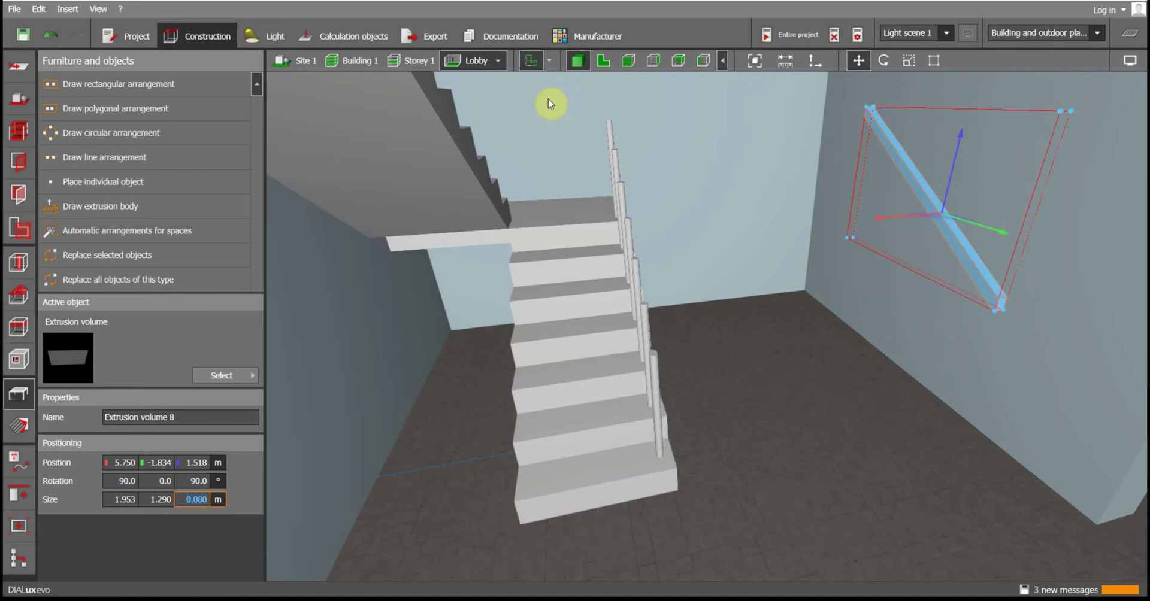
# Move the handrail beside the lower flight in plan and delete the duplicate original cylinder on the first step
pyautogui.click(606, 61)
pyautogui.moveTo(442, 303); pyautogui.dragTo(685, 293)
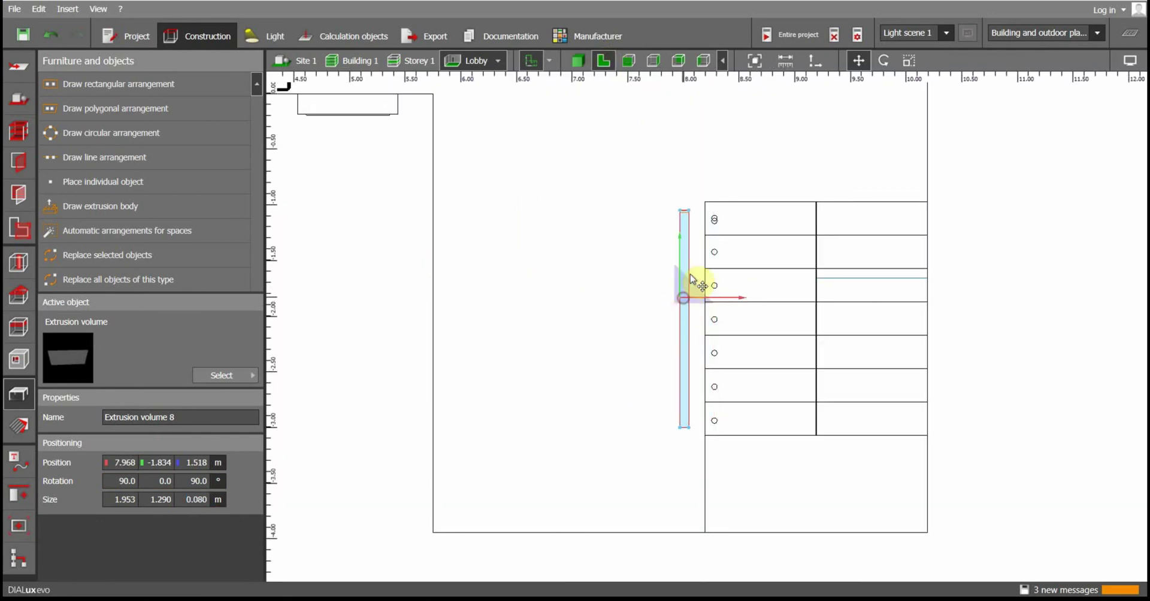
pyautogui.click(717, 219)
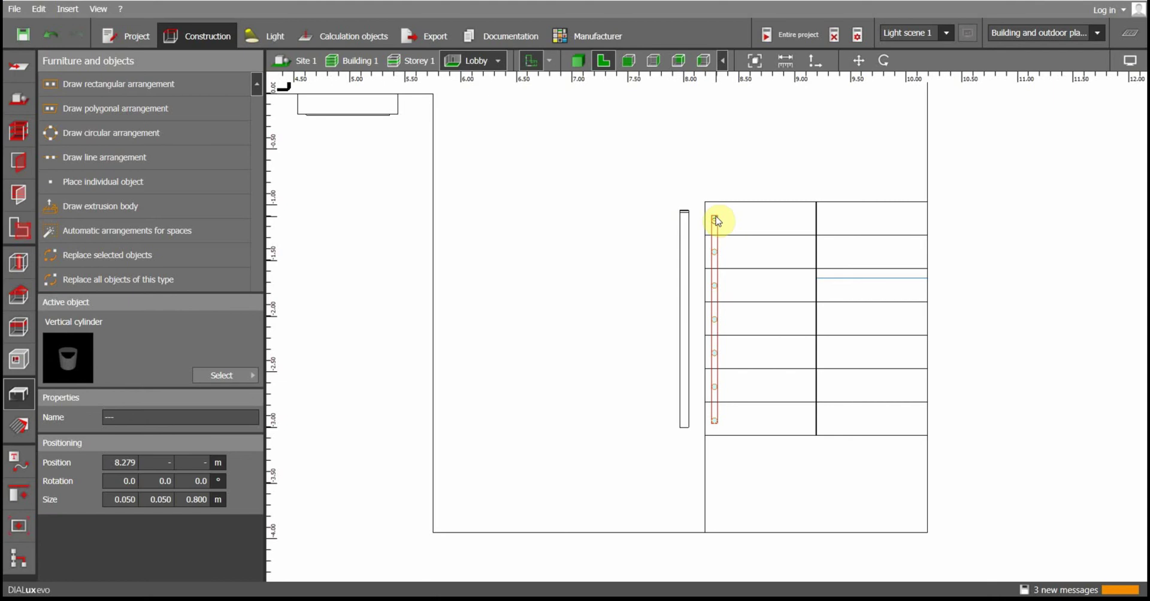
pyautogui.click(717, 221)
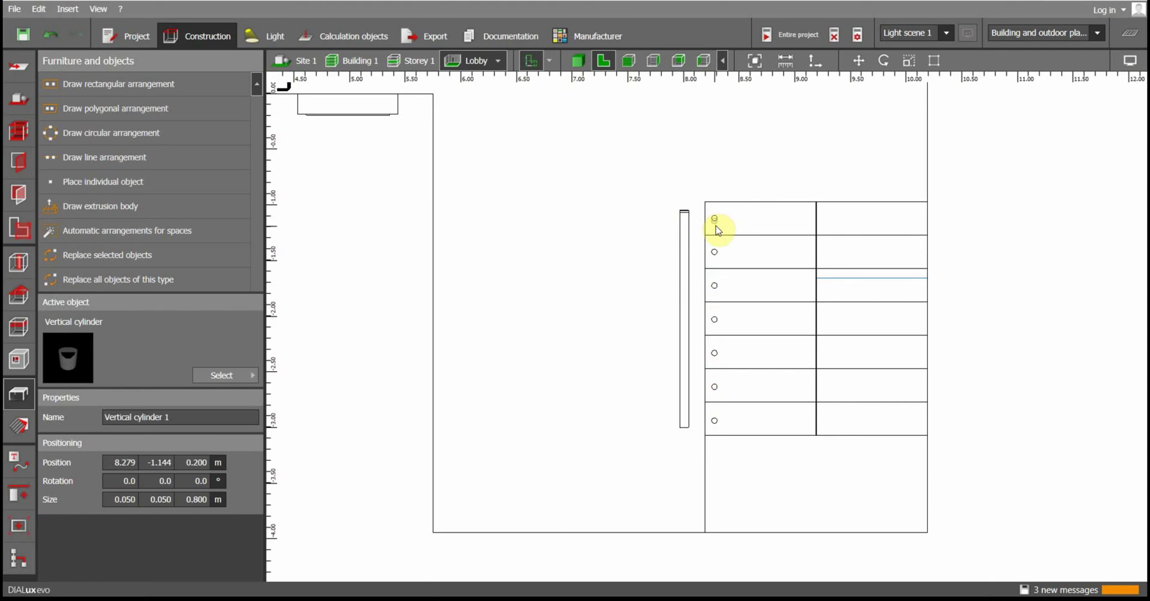
pyautogui.click(717, 229)
# Move the handrail in the plan onto the row of posts along the lower flight's outer edge
pyautogui.click(685, 250)
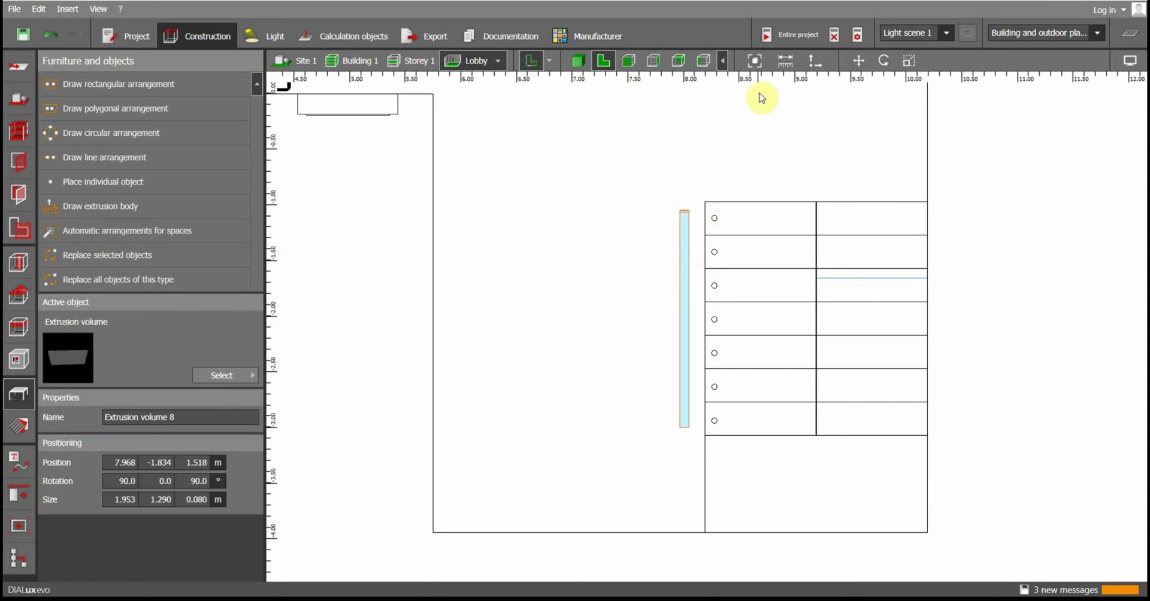
pyautogui.click(859, 61)
pyautogui.moveTo(685, 301); pyautogui.dragTo(718, 303)
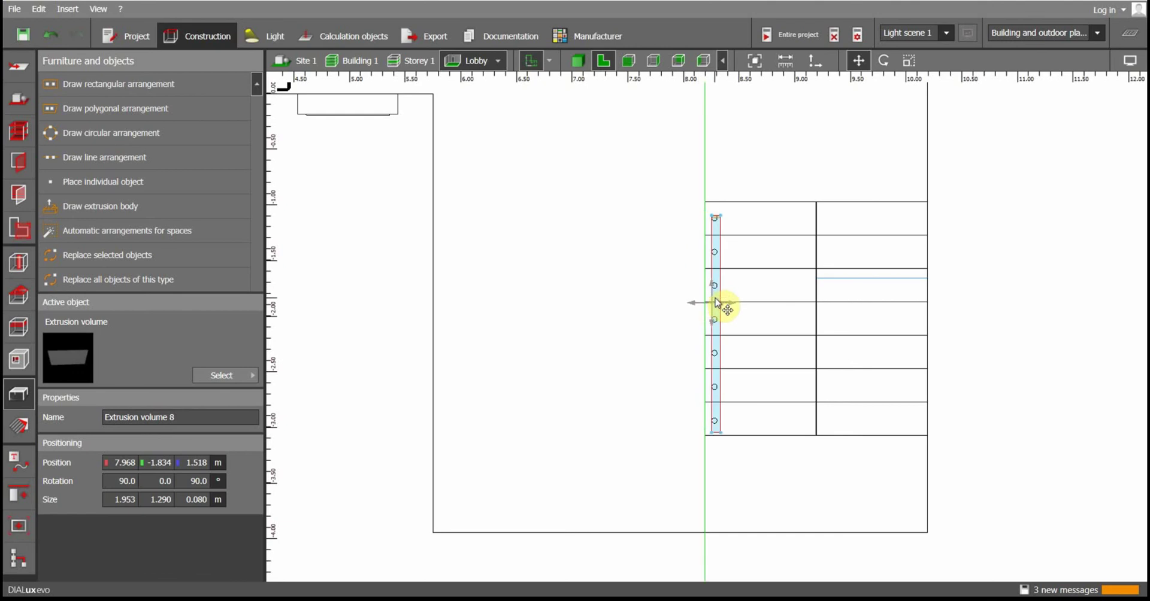
pyautogui.scroll(4, 717, 303)
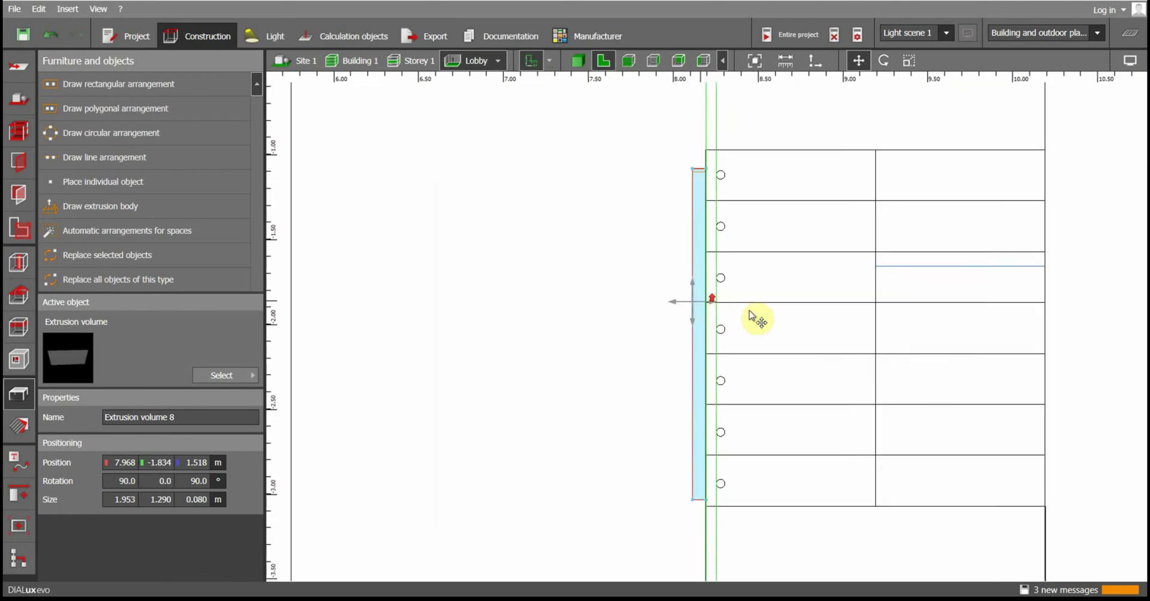
pyautogui.moveTo(717, 301); pyautogui.dragTo(710, 300)
pyautogui.click(611, 285)
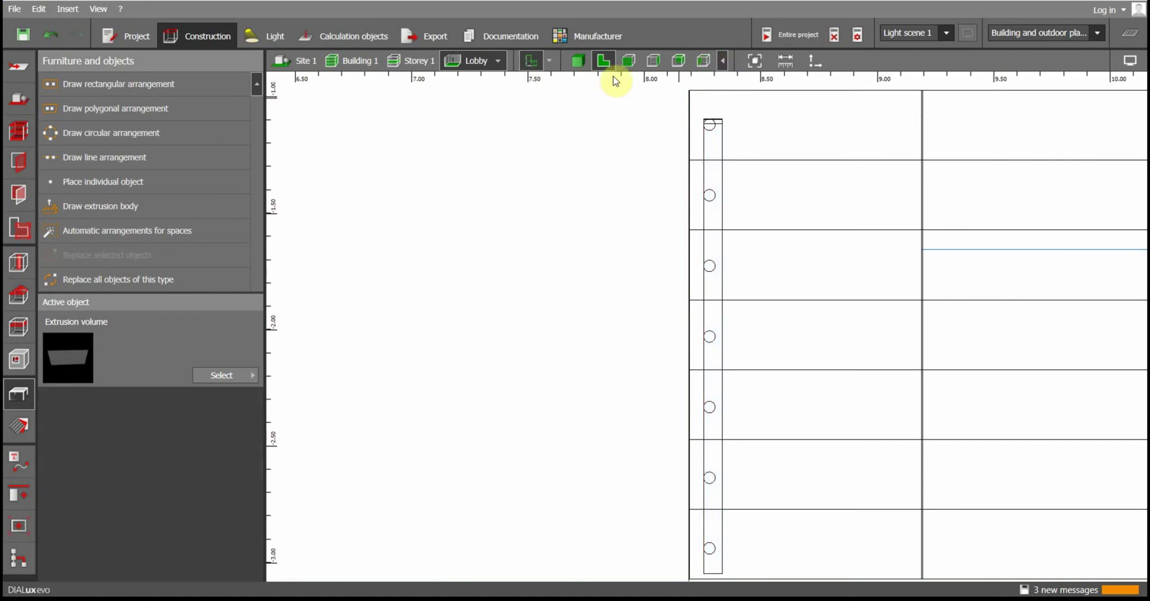
# Examine the handrail and posts on the lower flight and the whole Lobby in the 3D view
pyautogui.click(578, 60)
pyautogui.moveTo(604, 432); pyautogui.dragTo(569, 385)
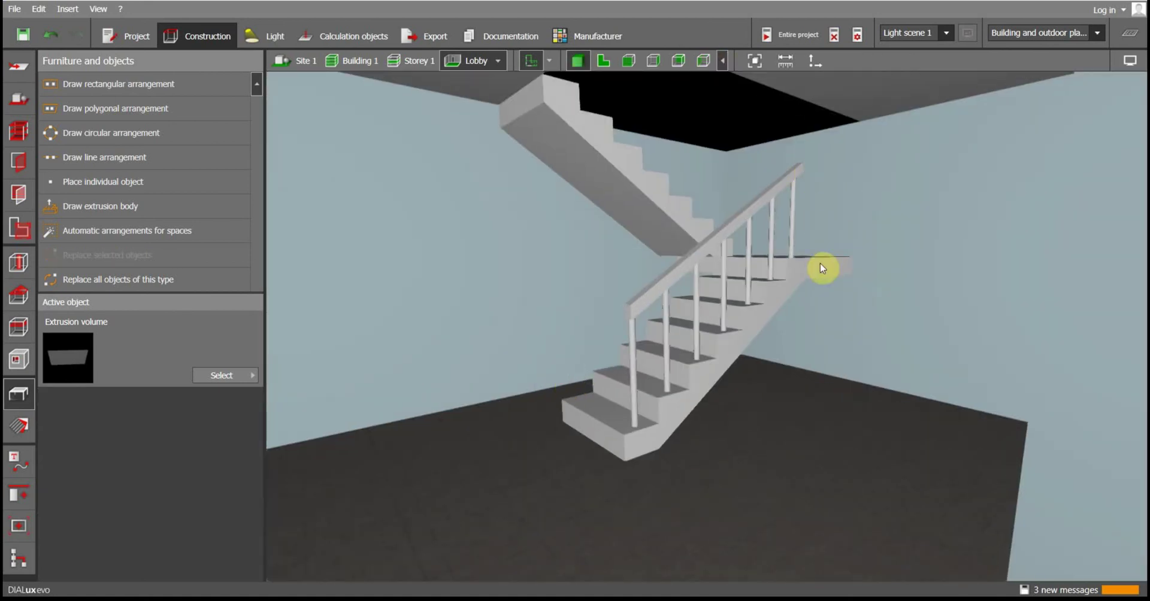
pyautogui.moveTo(850, 185); pyautogui.dragTo(815, 432)
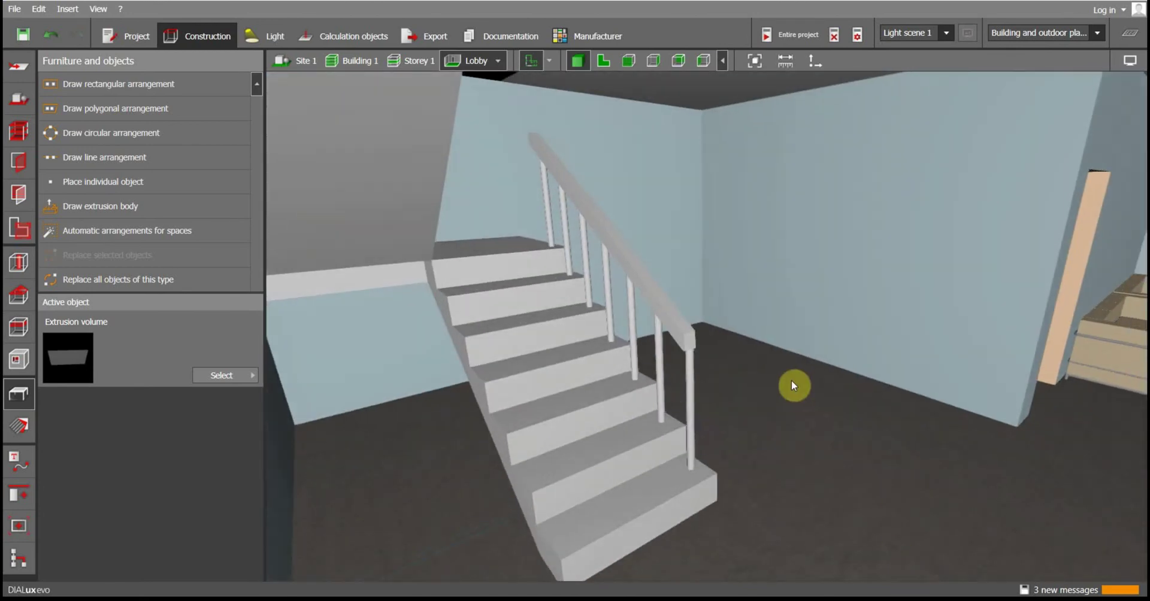
pyautogui.scroll(2, 799, 453)
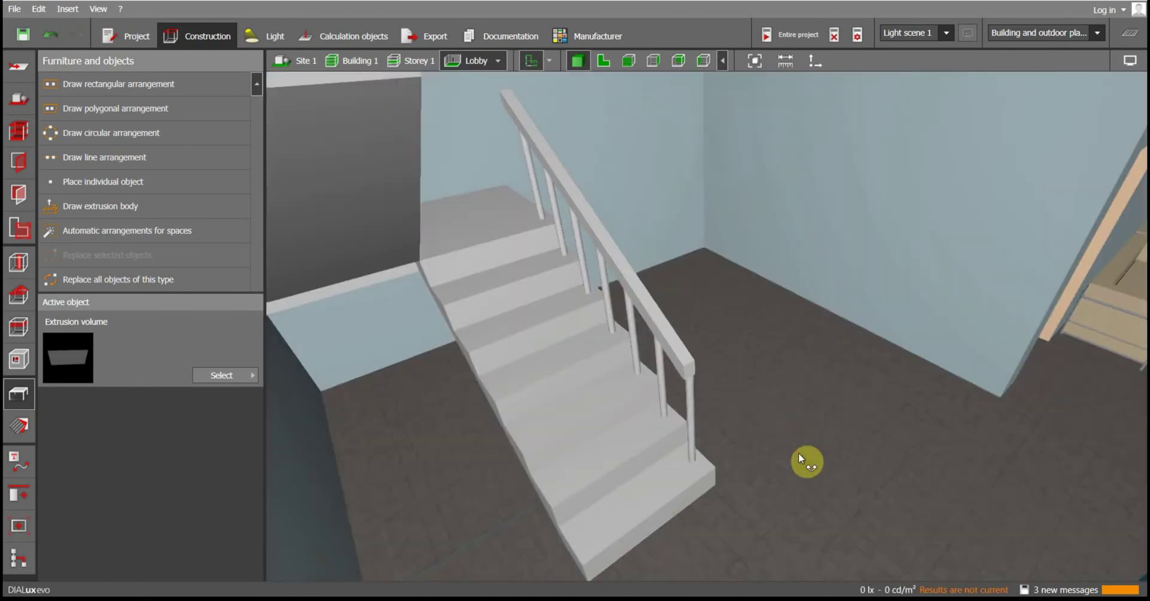
pyautogui.moveTo(799, 453); pyautogui.dragTo(677, 521)
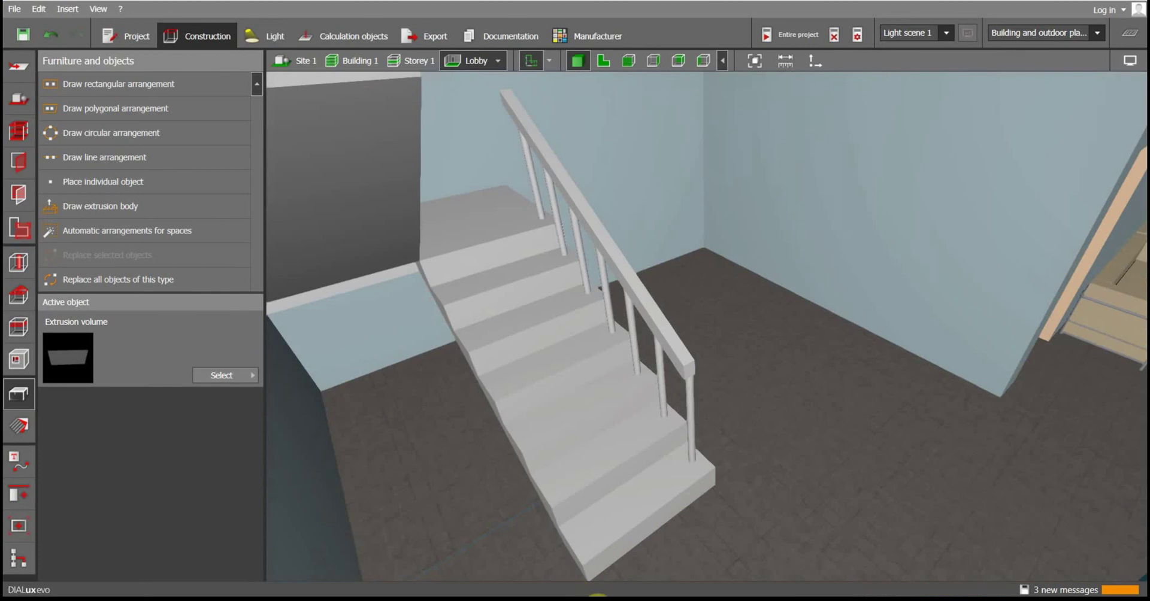
pyautogui.scroll(-6, 870, 351)
pyautogui.scroll(3, 973, 408)
pyautogui.moveTo(973, 408); pyautogui.dragTo(983, 446)
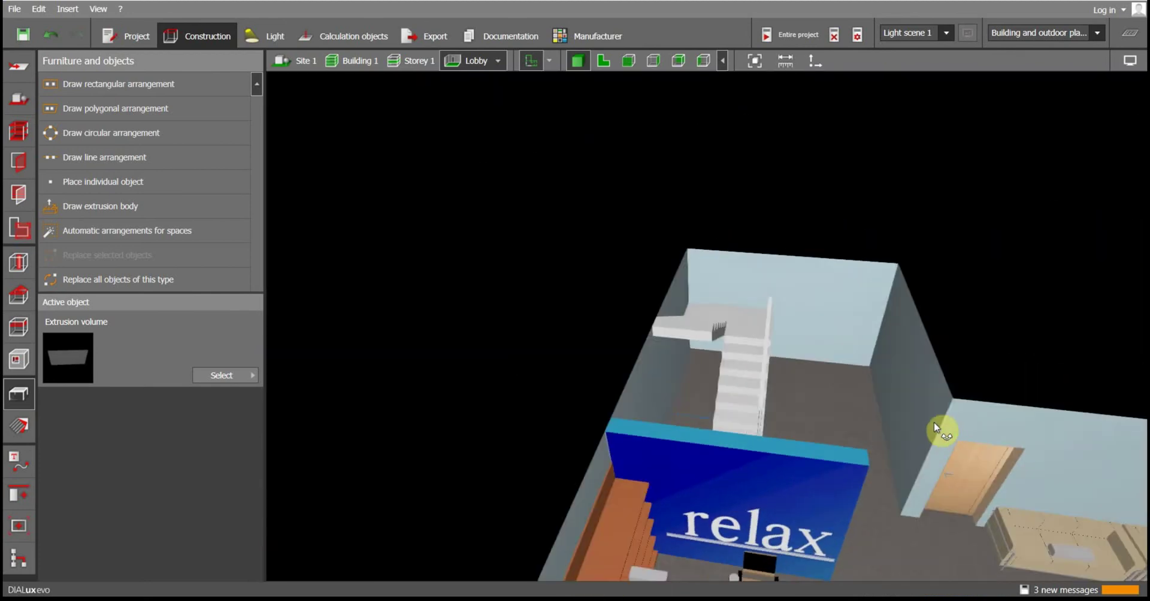
pyautogui.scroll(4, 955, 385)
pyautogui.scroll(-6, 929, 449)
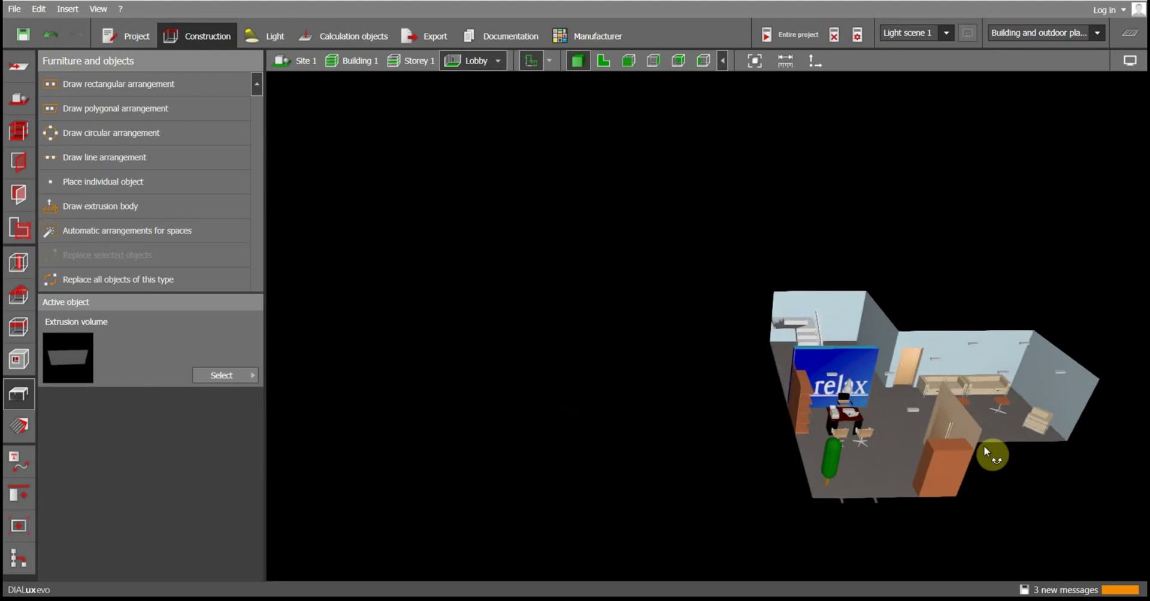
pyautogui.scroll(3, 909, 381)
pyautogui.scroll(-2, 913, 387)
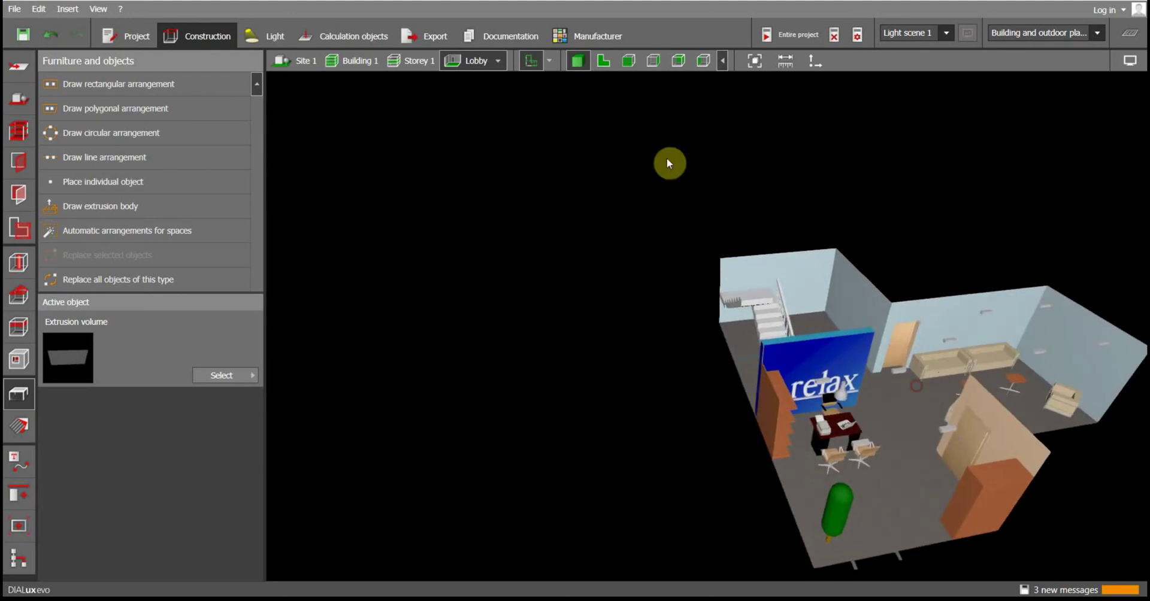